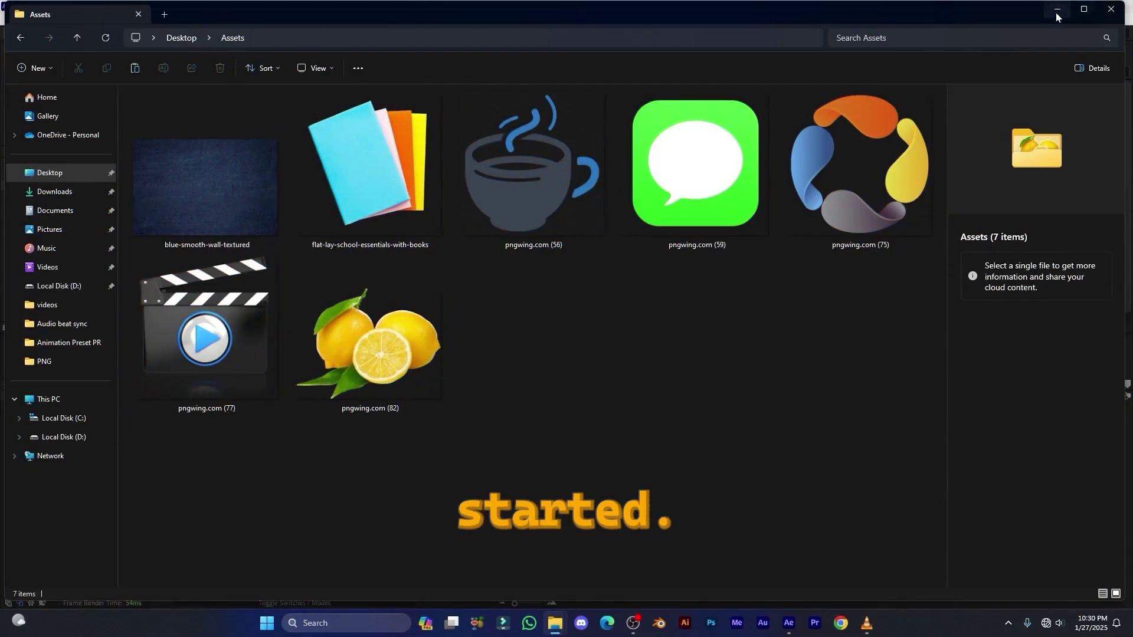
left_click_drag(859, 289, 173, 190)
left_click(230, 173)
left_click_drag(919, 340, 395, 224)
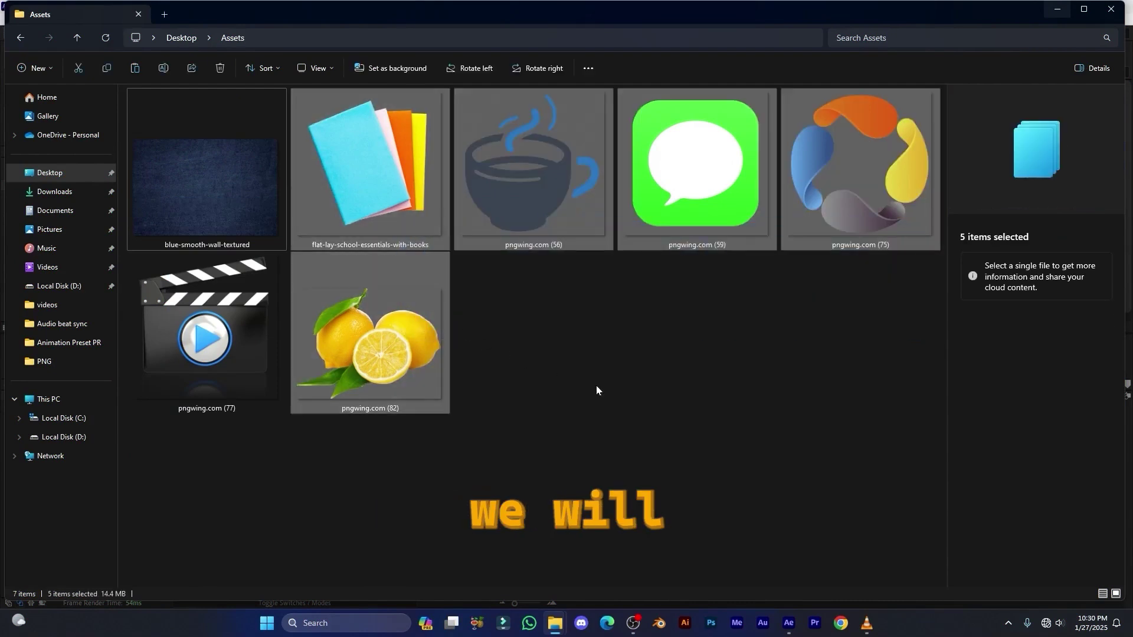
left_click(501, 367)
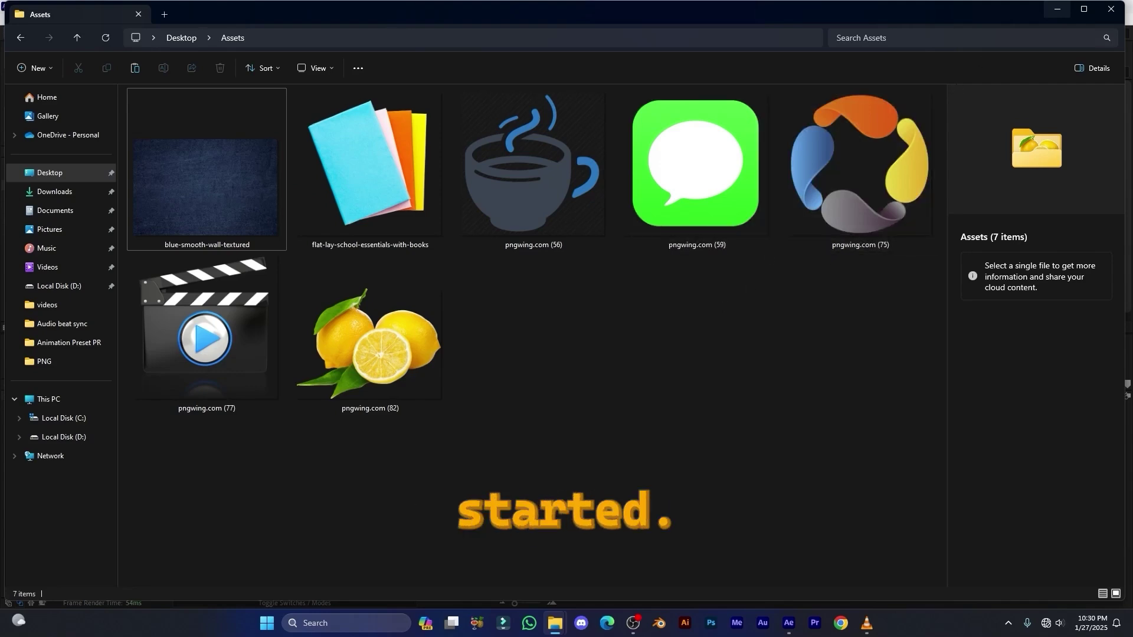
Switch to After Effects and create a 1920x1080, 30 fps composition with the Social Media Landscape HD preset, fitted to the viewer.
left_click(1057, 9)
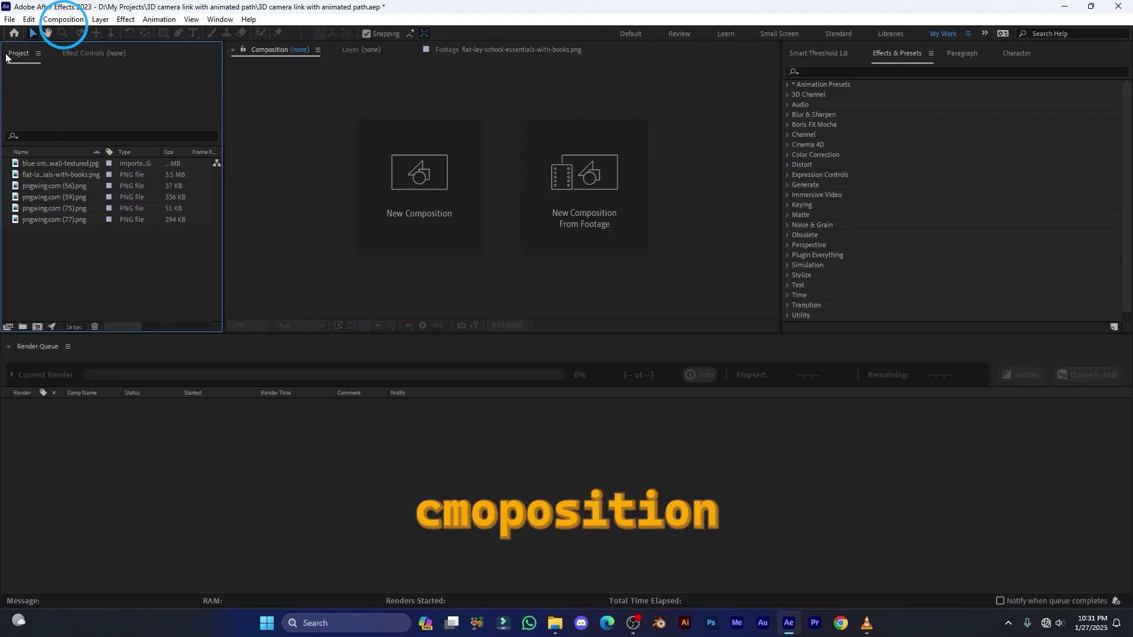
left_click(63, 19)
left_click(95, 33)
left_click_drag(460, 124, 441, 136)
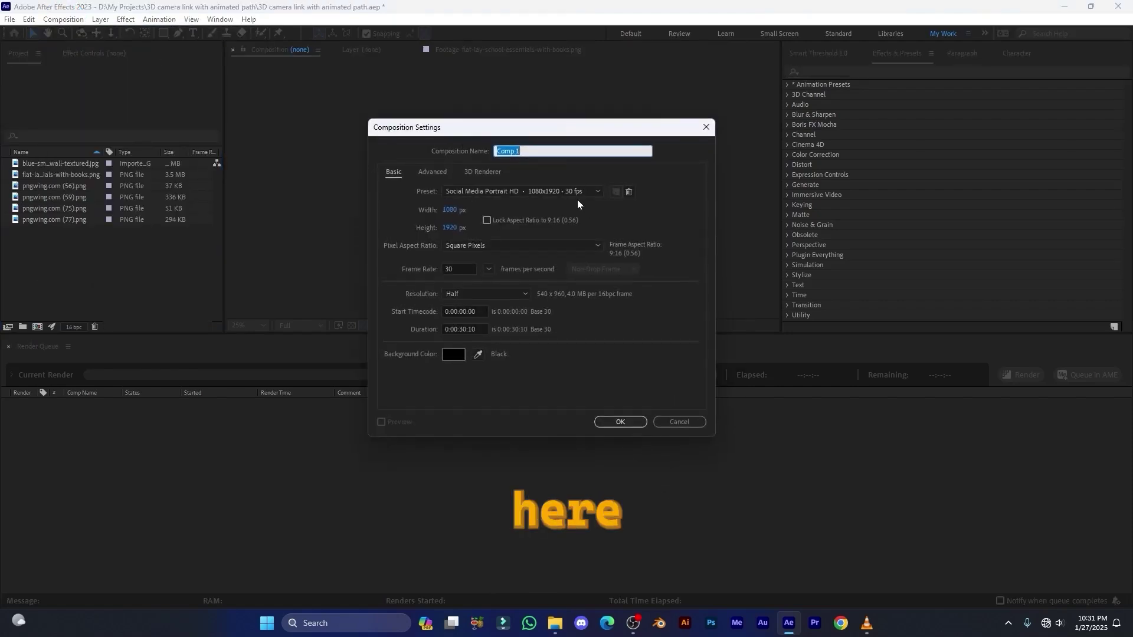
left_click(564, 193)
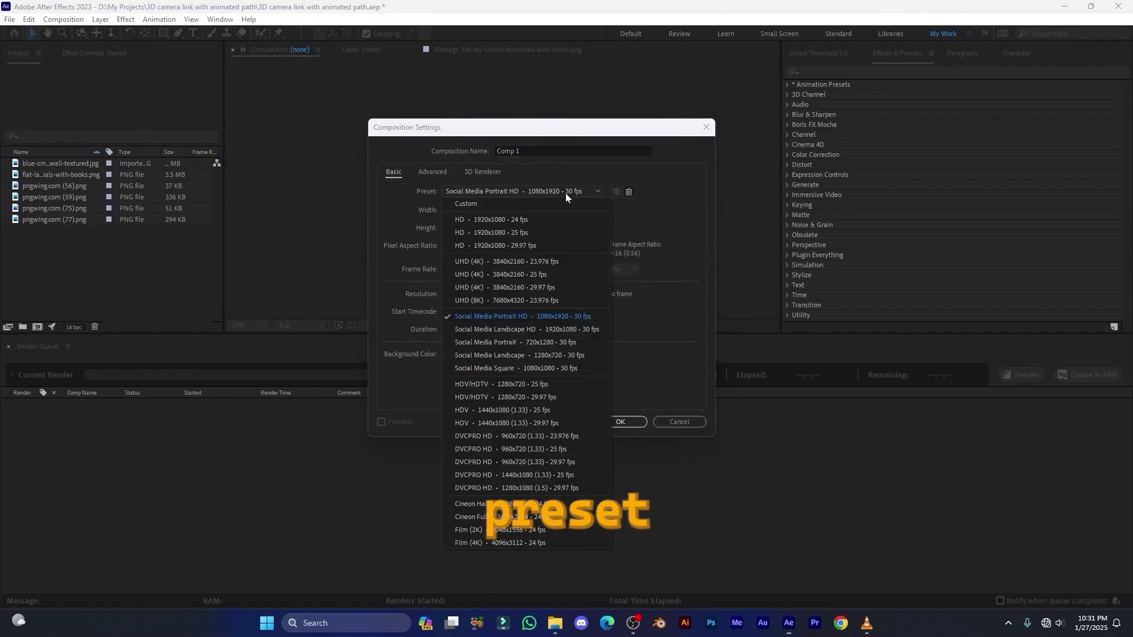
left_click(574, 330)
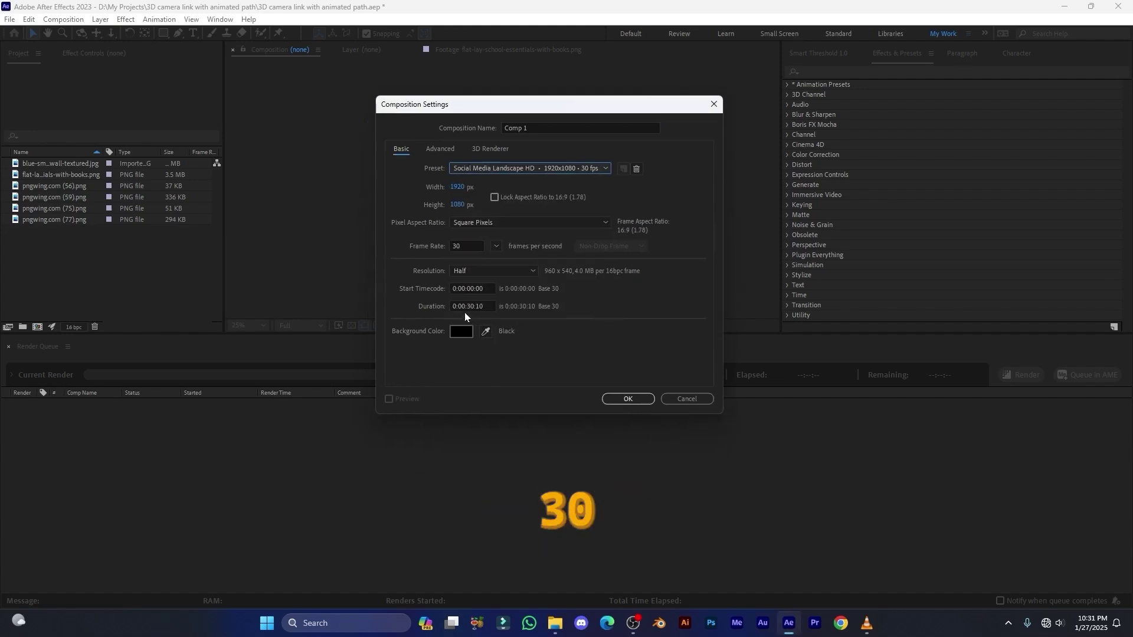
left_click(635, 401)
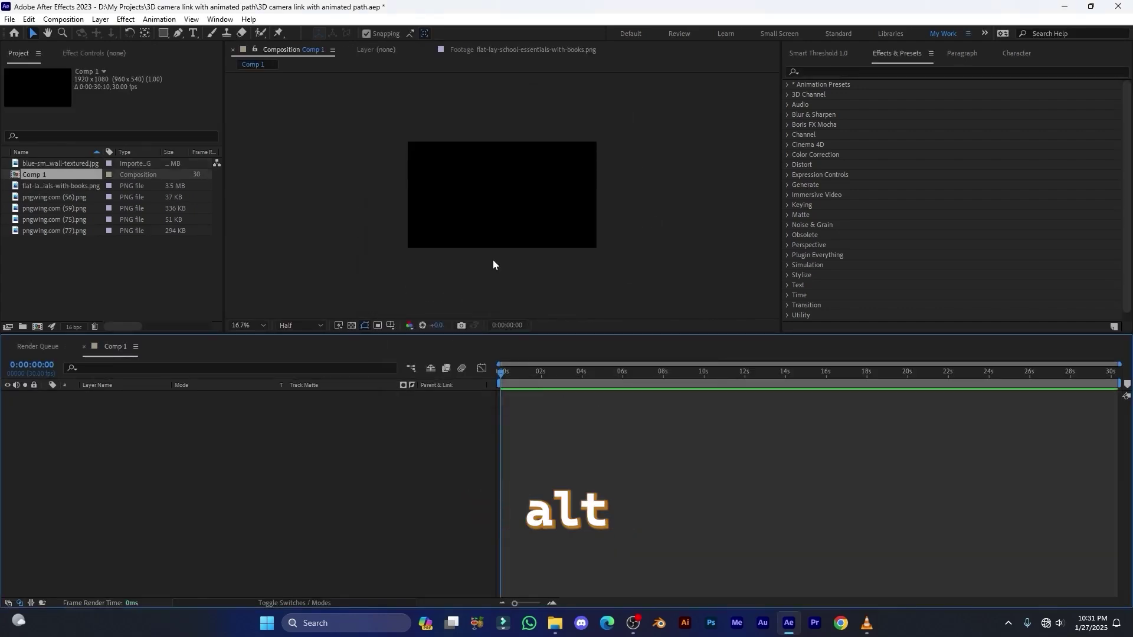
key("alt+slash")
Add the blue-smooth-wall-textured image to Comp 1 as a background and set its opacity to 30%.
left_click(88, 164)
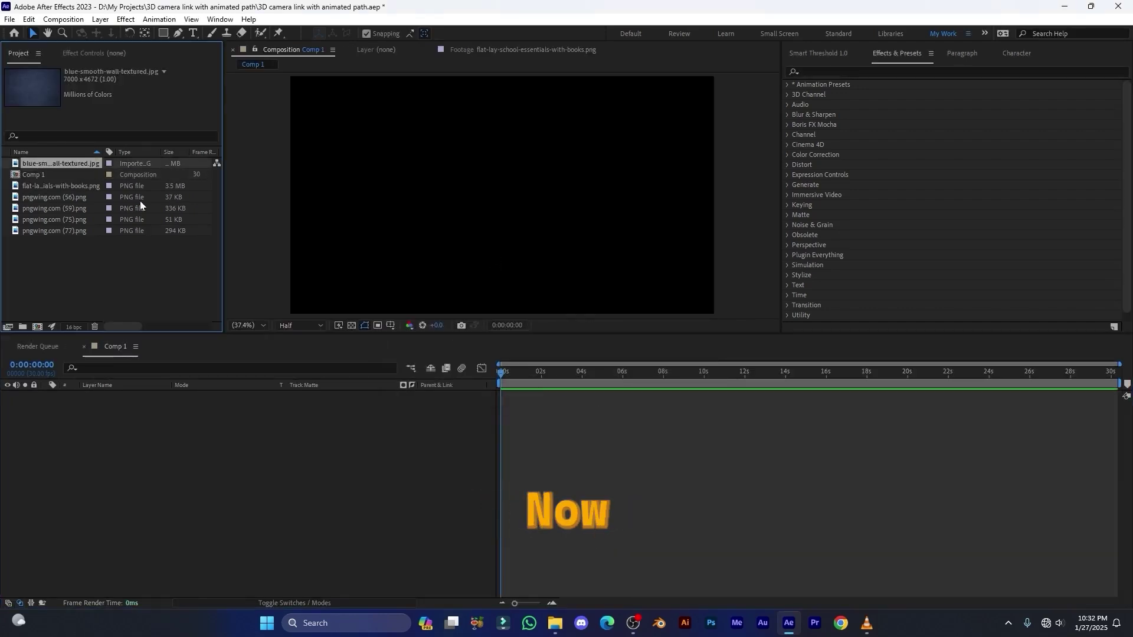
left_click_drag(45, 172, 163, 399)
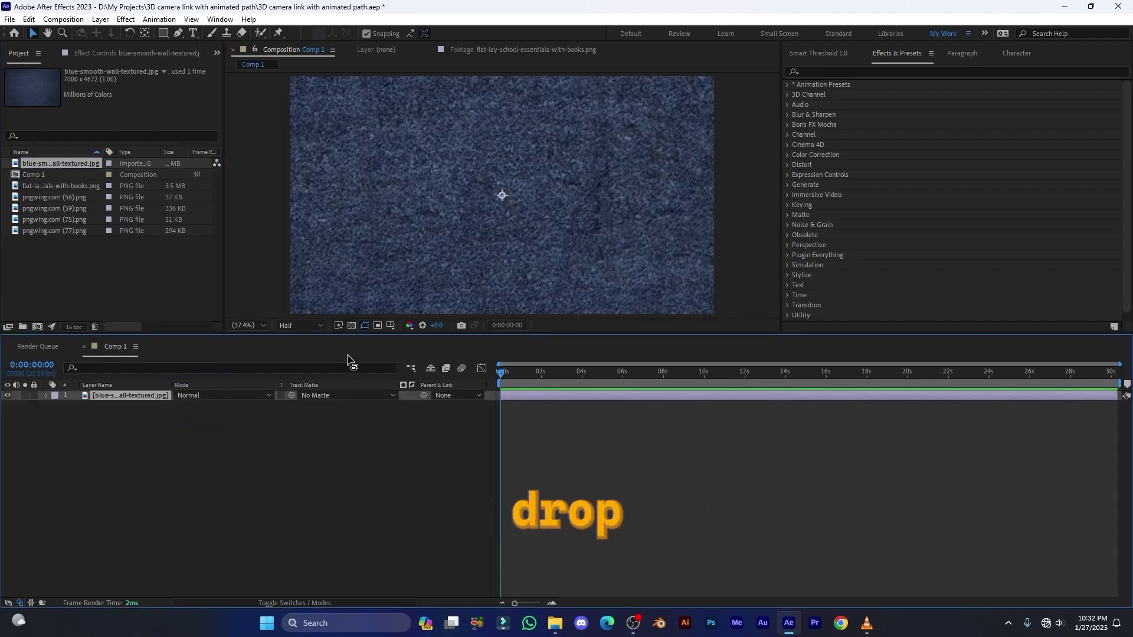
key("comma")
key("comma")
key("comma")
key("t")
left_click(183, 406)
type("3")
key("Return")
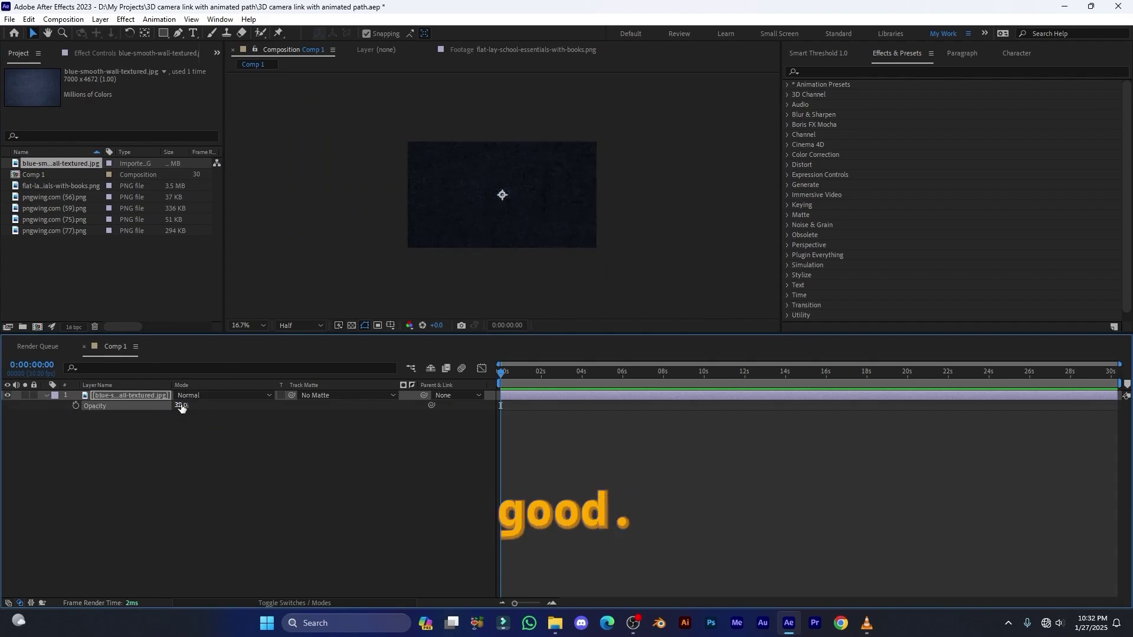
key("period")
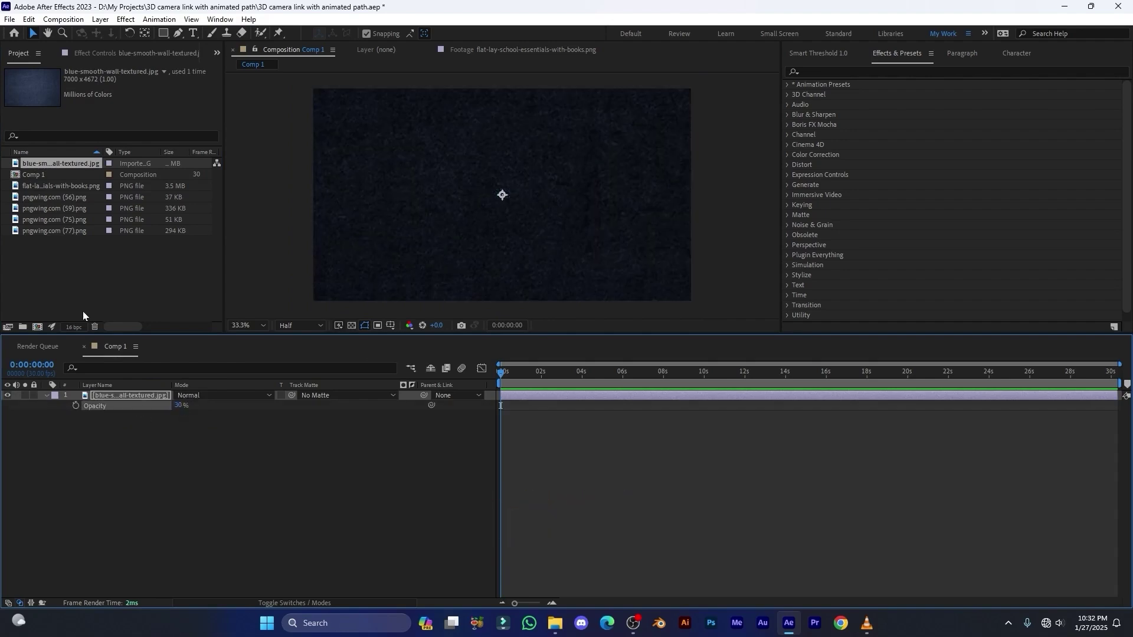
Create a 1080x1080 square composition at 30 fps named "image box".
left_click(70, 21)
left_click(89, 30)
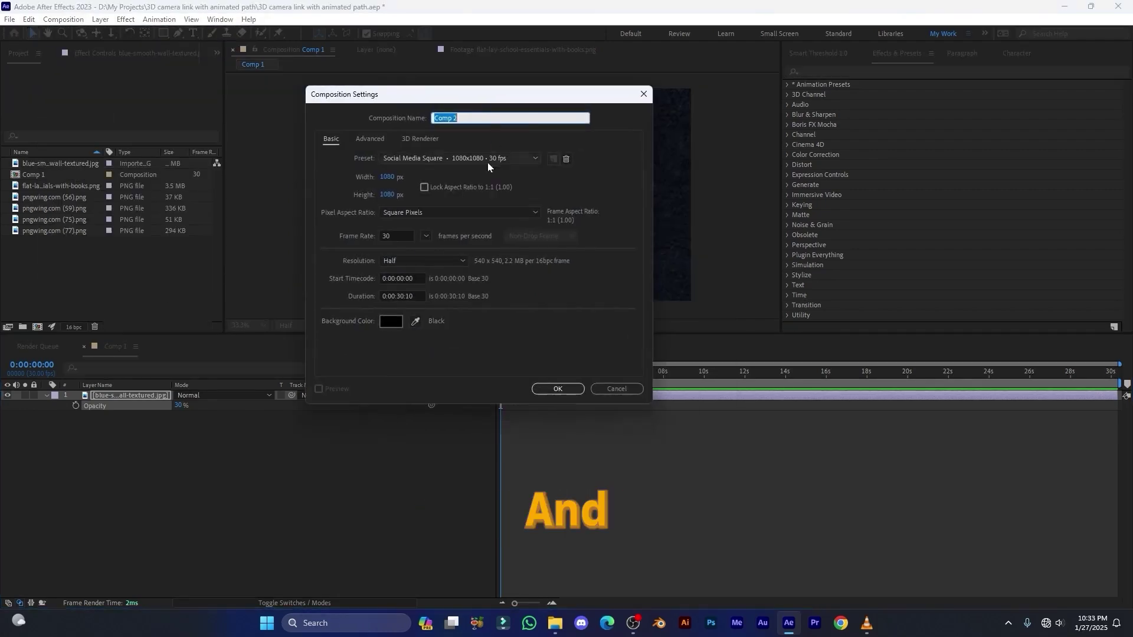
left_click_drag(459, 118, 416, 118)
type("image box")
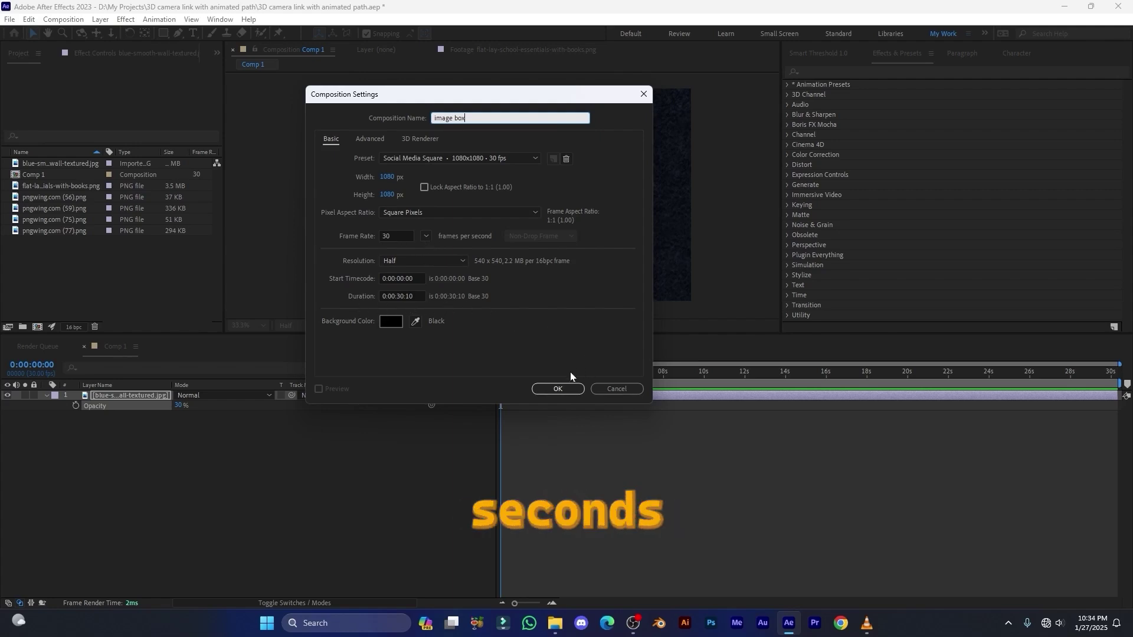
left_click(571, 391)
Add the flat-lay school books PNG to the image box composition and scale it to 51% so it fits the frame.
left_click(42, 185)
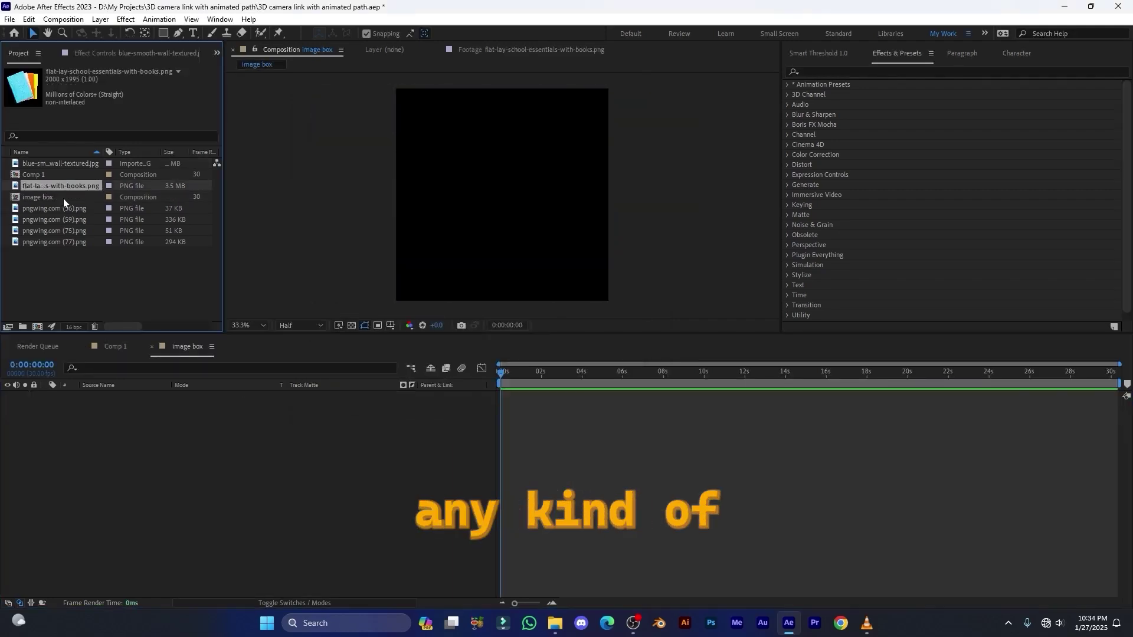
left_click_drag(40, 185, 184, 411)
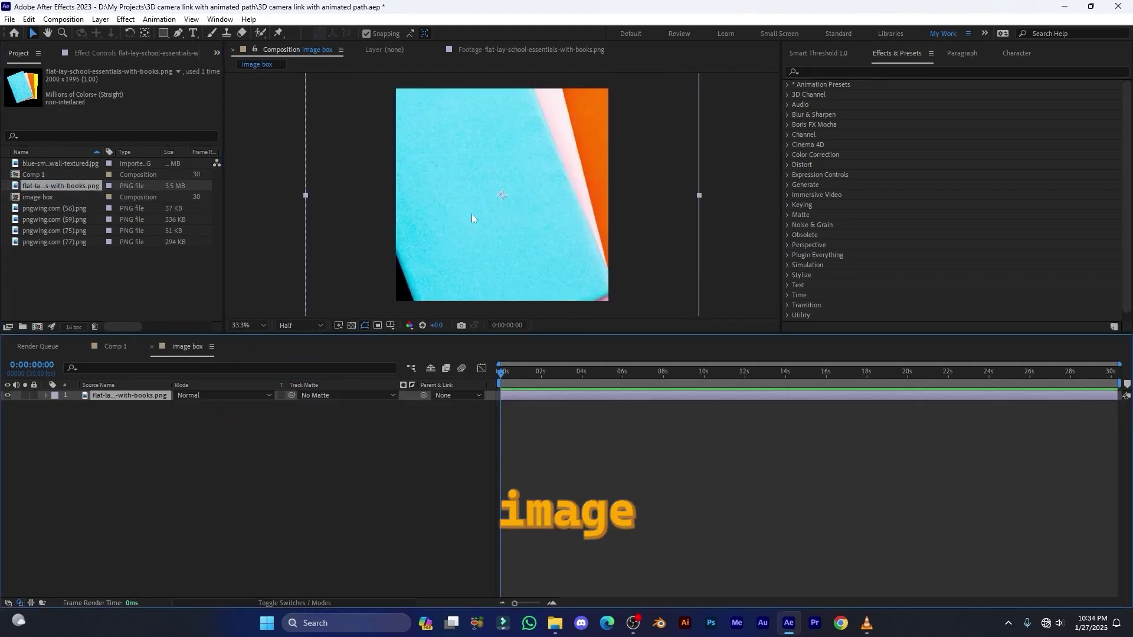
scroll(501, 203, "down", 2)
key("s")
left_click_drag(190, 406, 162, 405)
scroll(502, 200, "up", 2)
left_click_drag(579, 334, 587, 377)
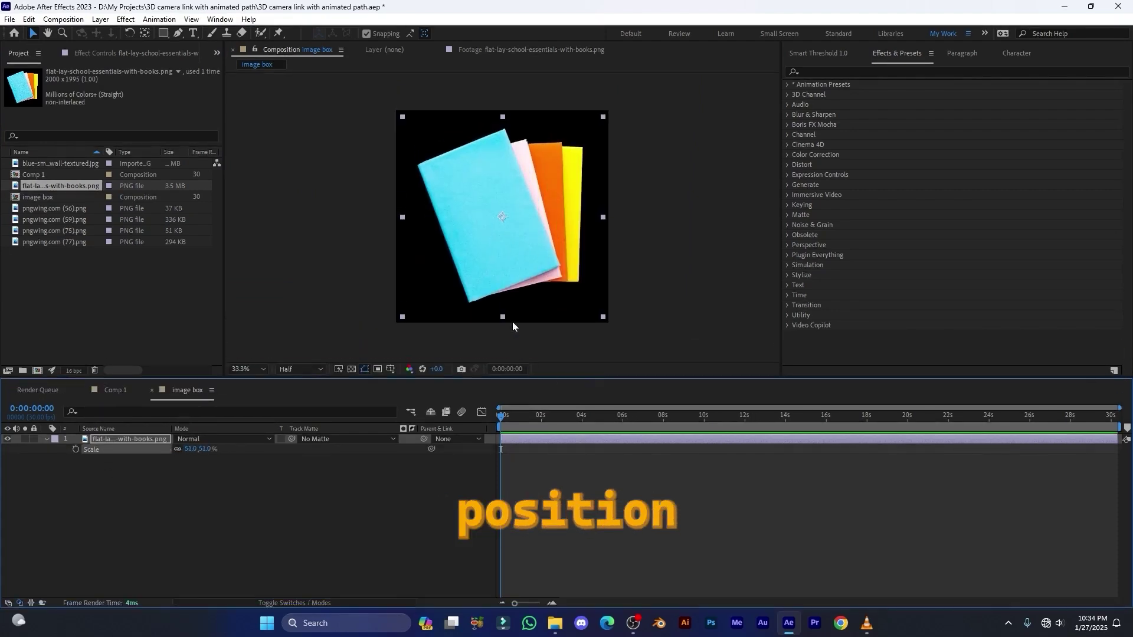
Duplicate the image box composition four times in the project.
left_click(53, 198)
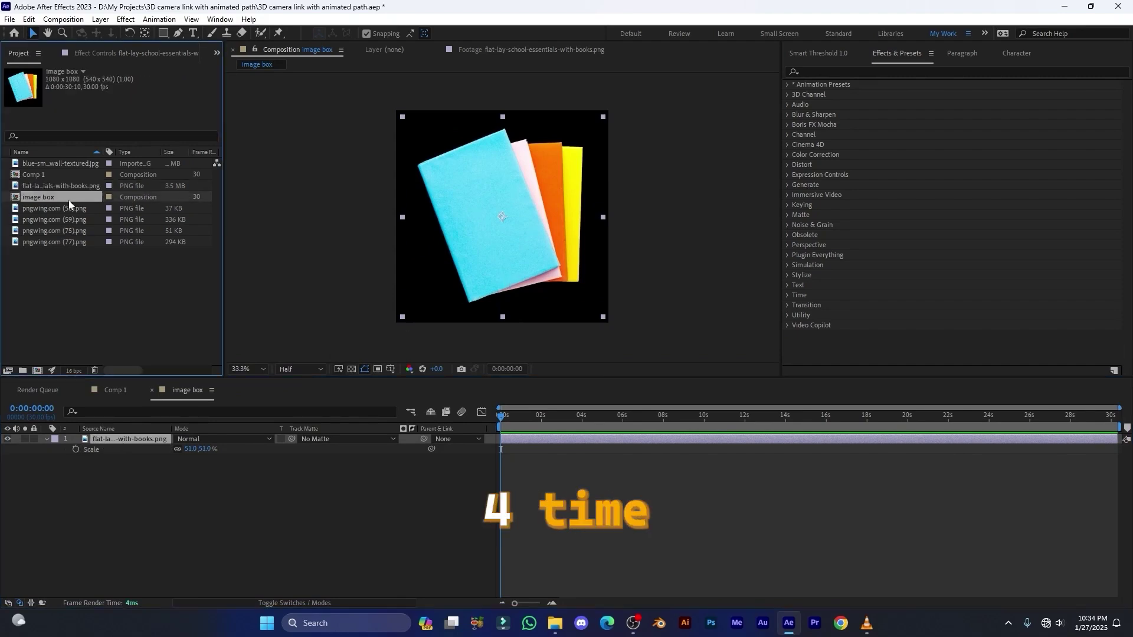
key("ctrl+d")
key("ctrl+d")
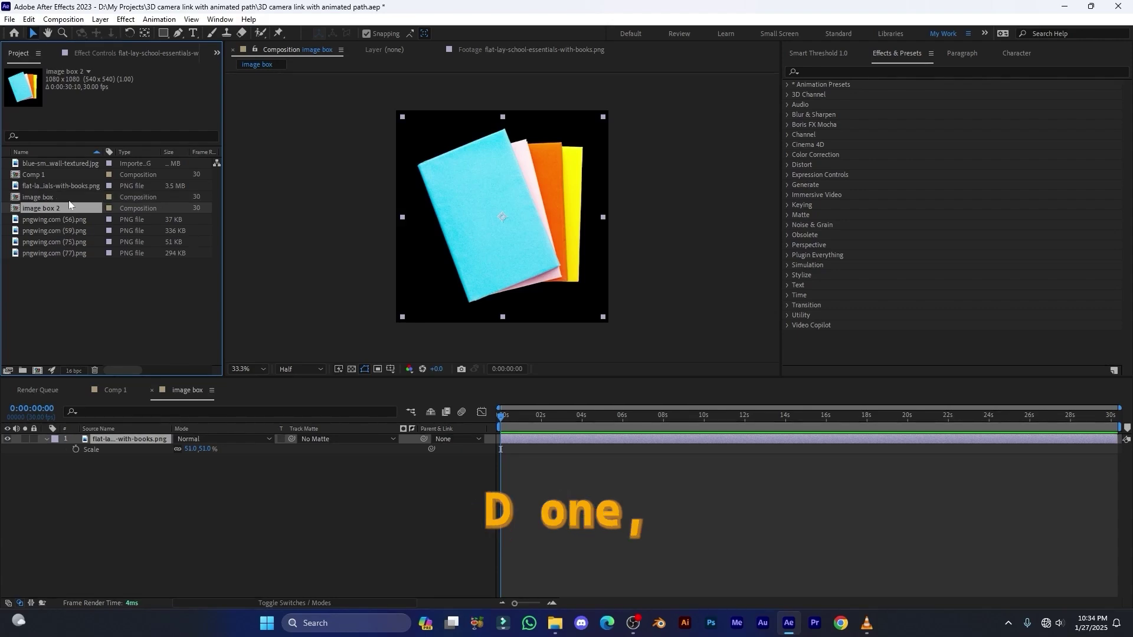
key("ctrl+d")
key("ctrl+d")
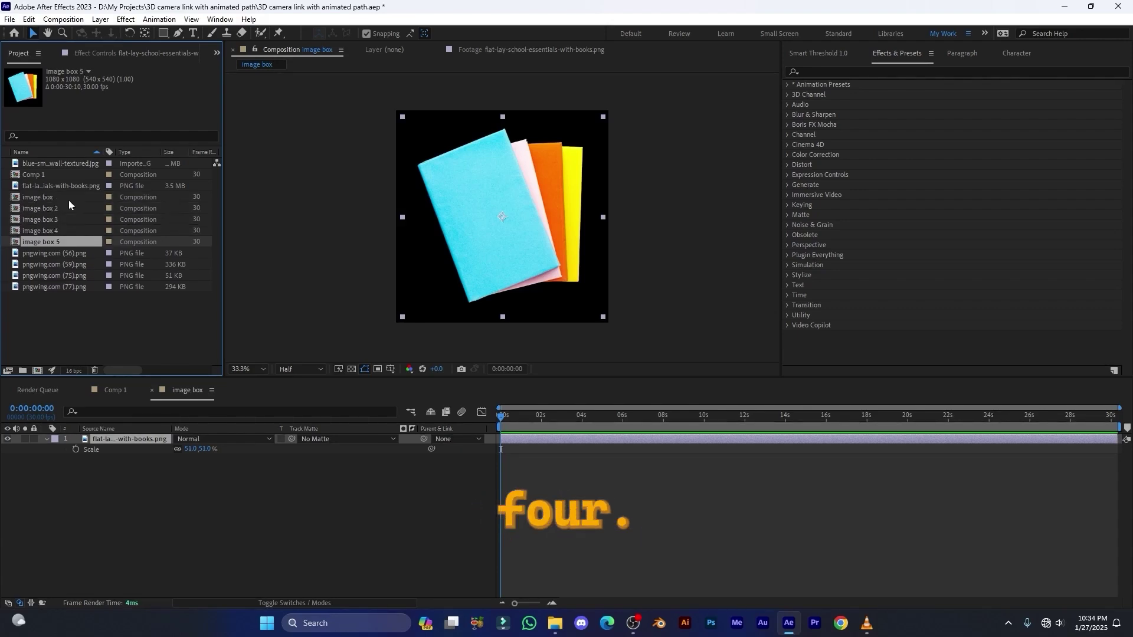
In image box 2, replace the books image with pngwing.com (56).png and scale it to about 165%.
double_click(17, 211)
left_click(122, 437)
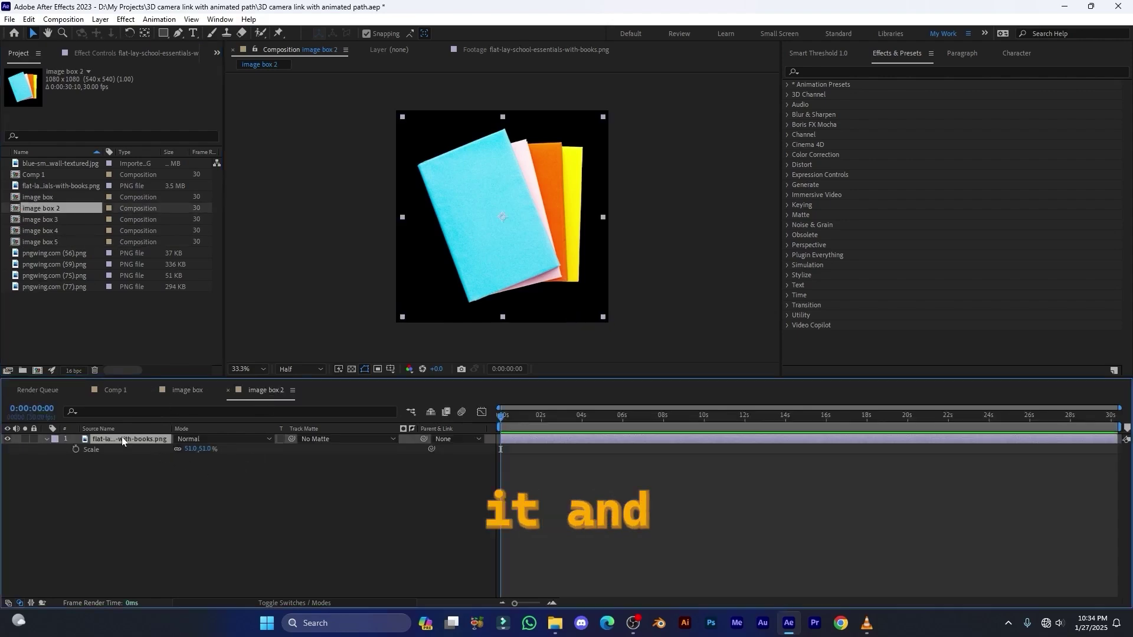
key("Delete")
left_click(58, 253)
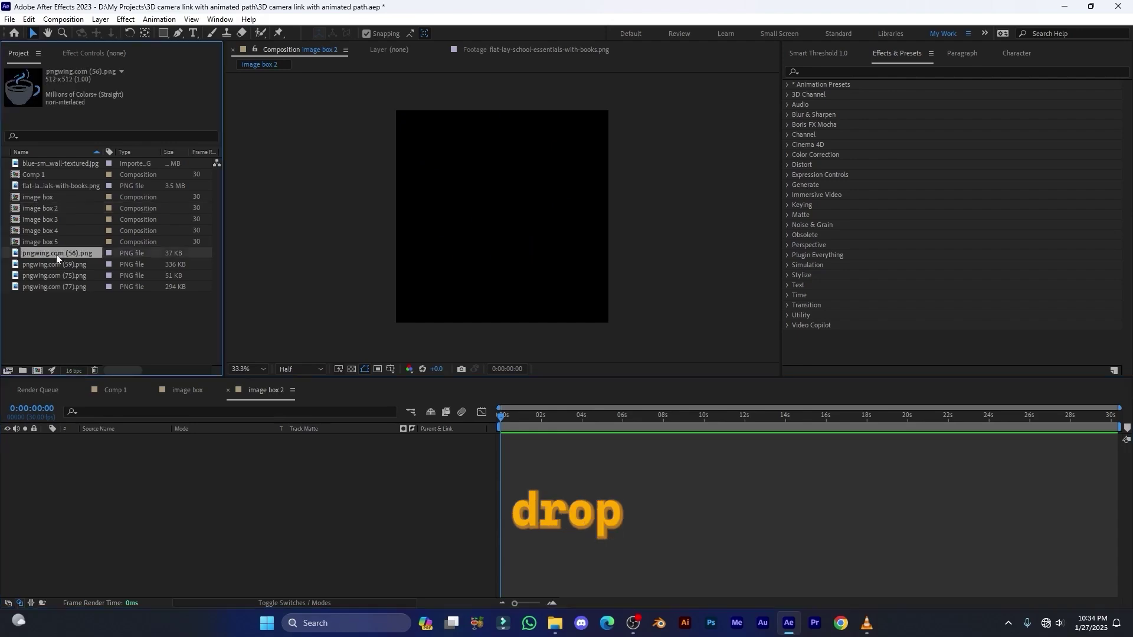
left_click_drag(56, 254, 232, 449)
key("s")
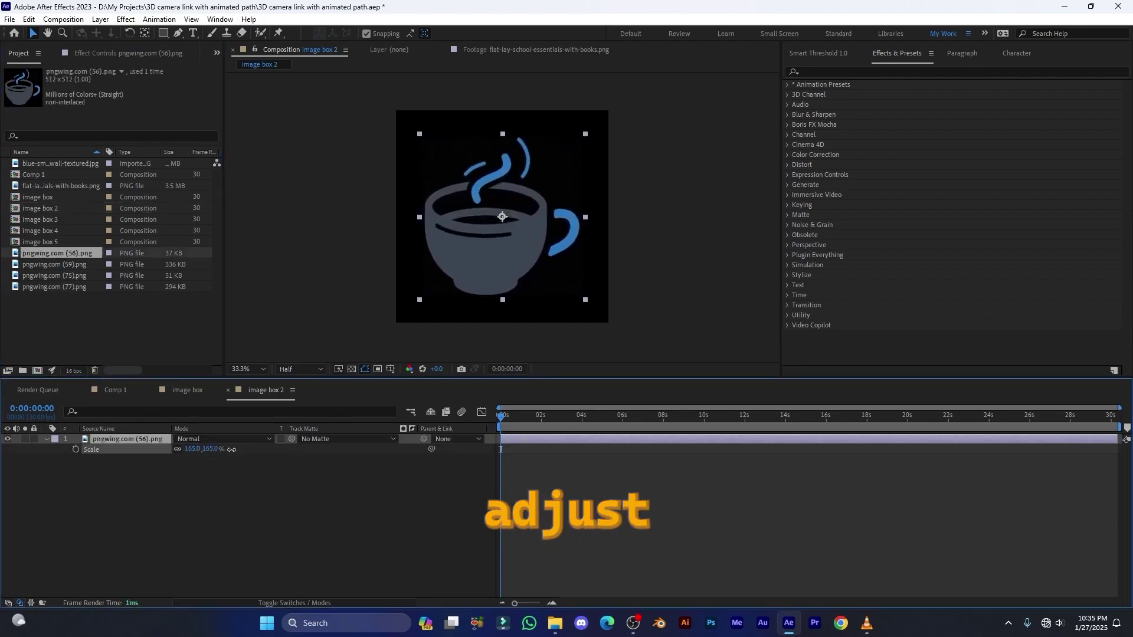
In image box 3, replace the books image with pngwing.com (59).png and scale it to about 117%.
double_click(8, 220)
key("Delete")
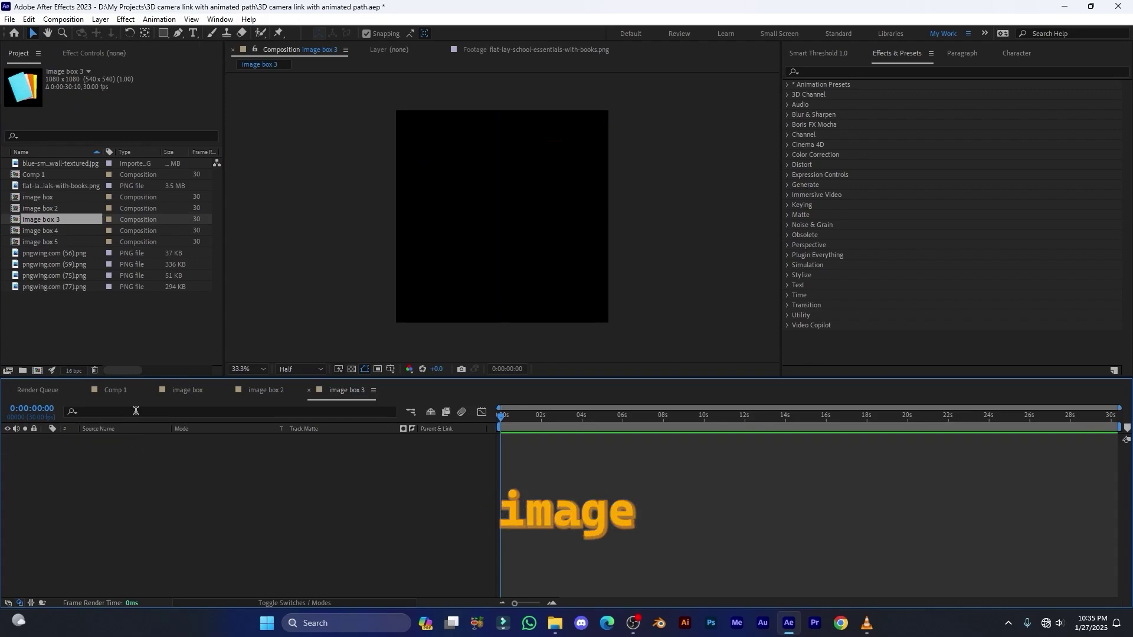
left_click(30, 265)
left_click_drag(29, 266, 134, 453)
key("s")
left_click_drag(191, 449, 201, 449)
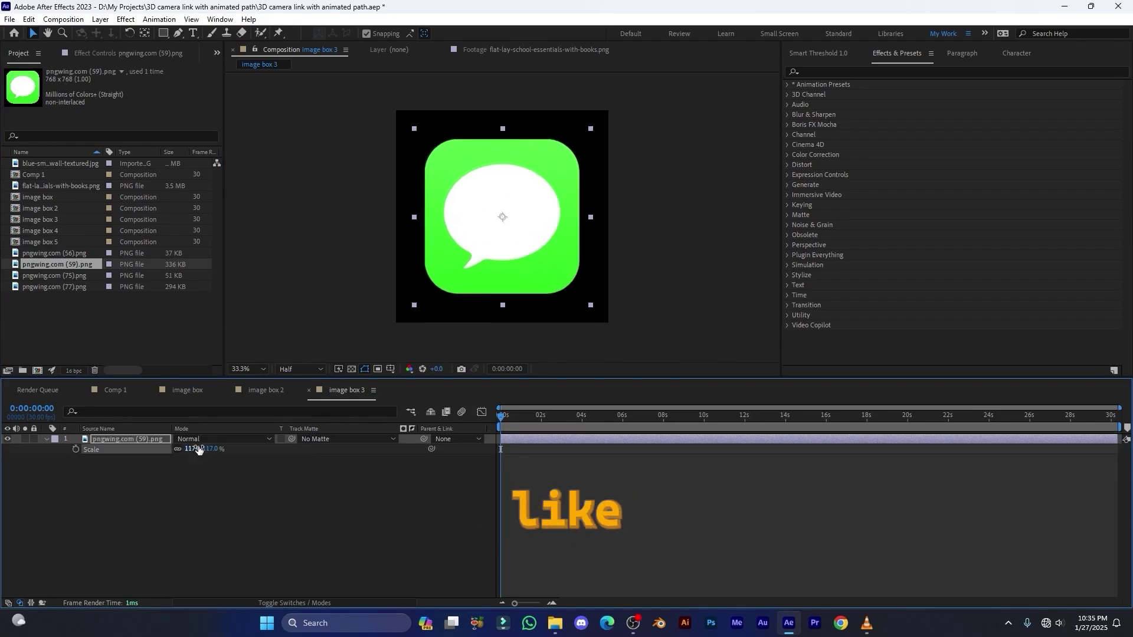
In image box 4, replace the books image with pngwing.com (75).png and bring up its Scale property.
double_click(16, 231)
key("Delete")
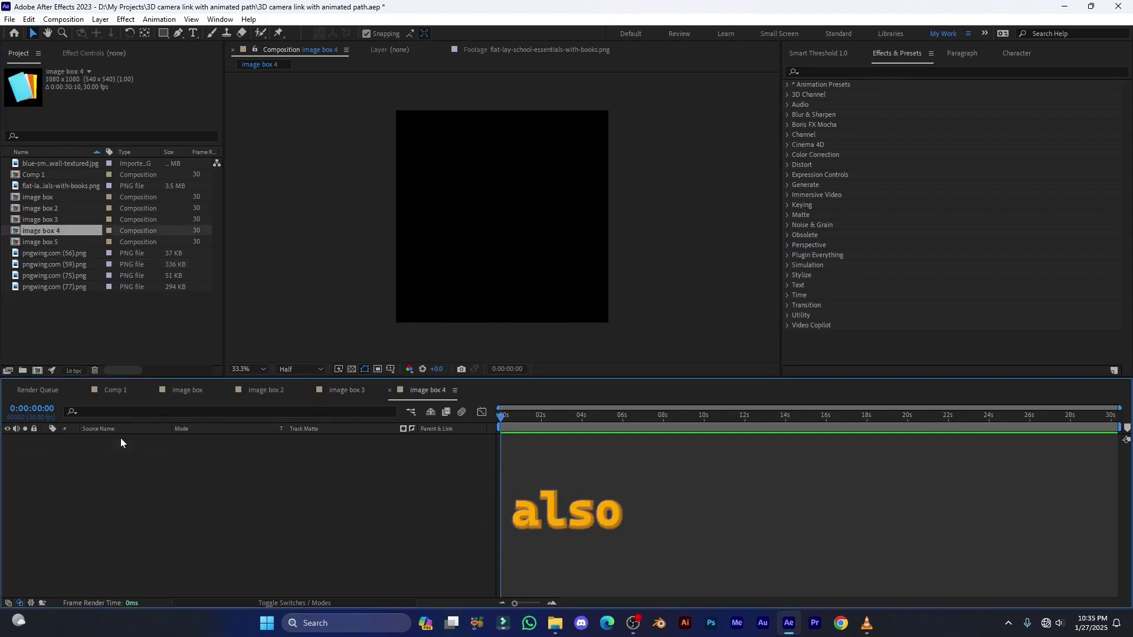
left_click(58, 271)
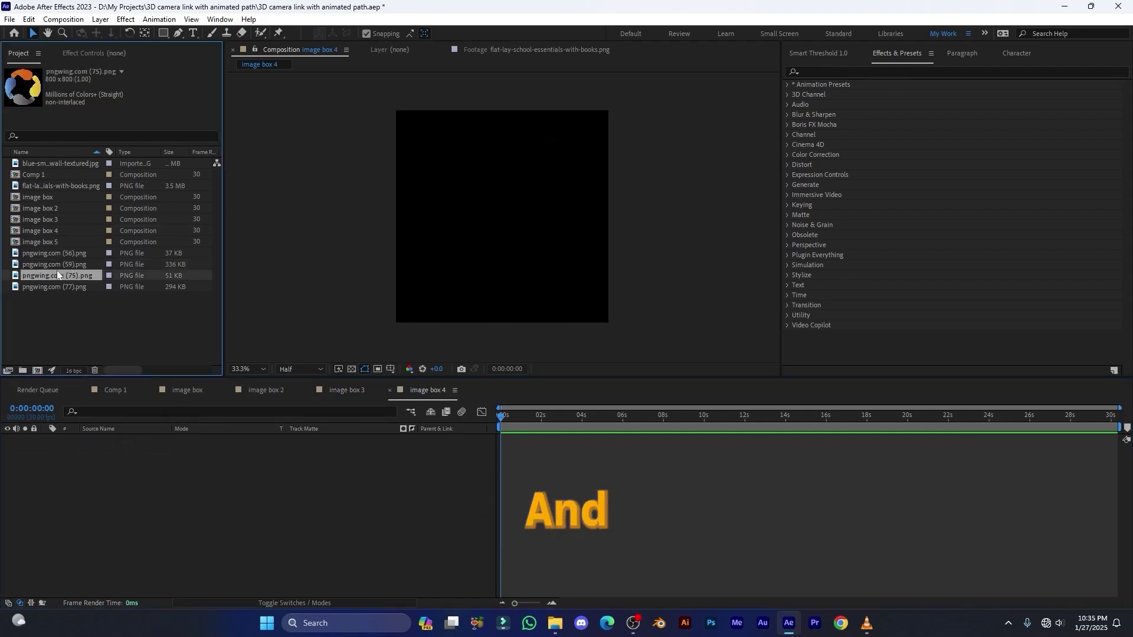
left_click(49, 267)
left_click(47, 275)
left_click_drag(166, 370, 212, 449)
key("s")
In image box 5, replace the books image with pngwing.com (77).png and bring up its Scale property.
double_click(40, 242)
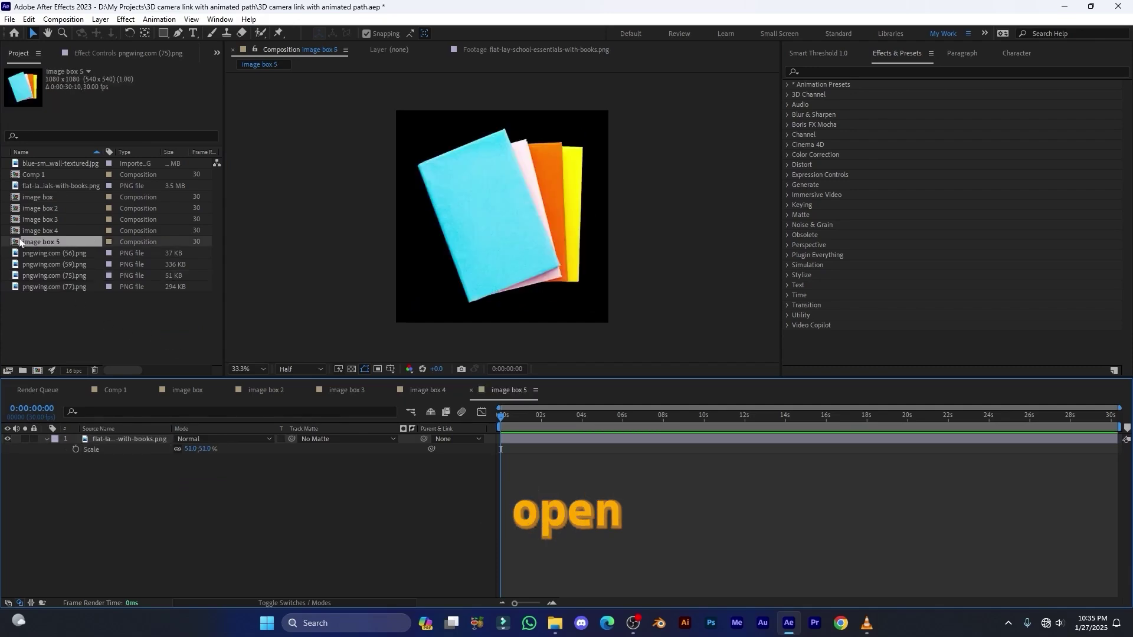
left_click(146, 439)
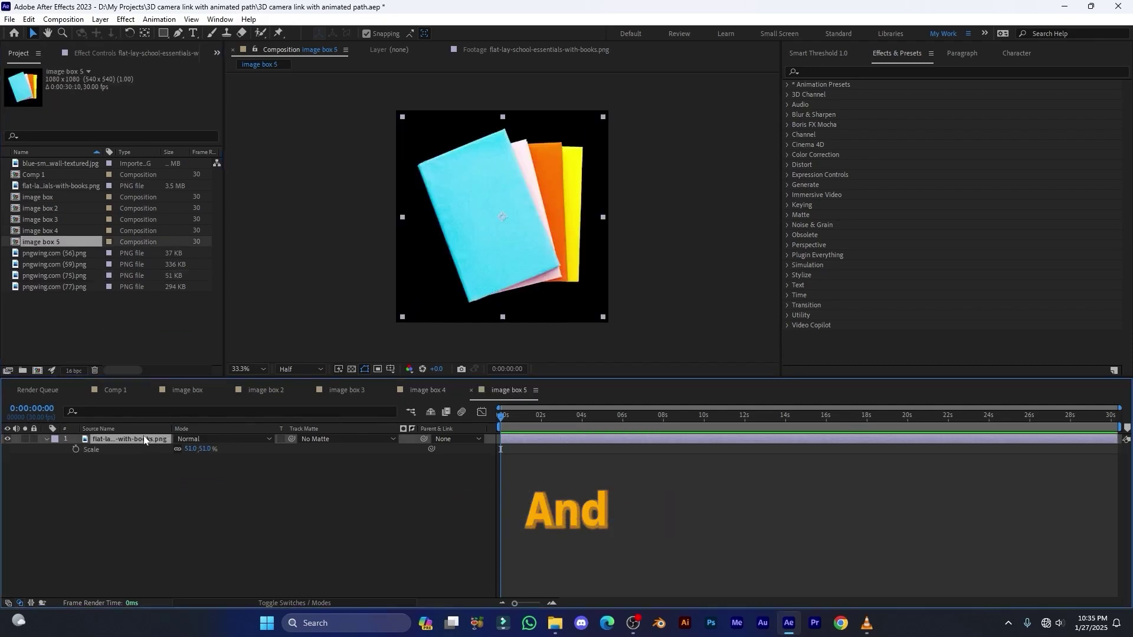
key("Delete")
left_click_drag(53, 287, 201, 449)
left_click(347, 469)
key("s")
left_click(113, 330)
Rename the Comp 1 composition as "main" in its composition settings.
left_click(115, 392)
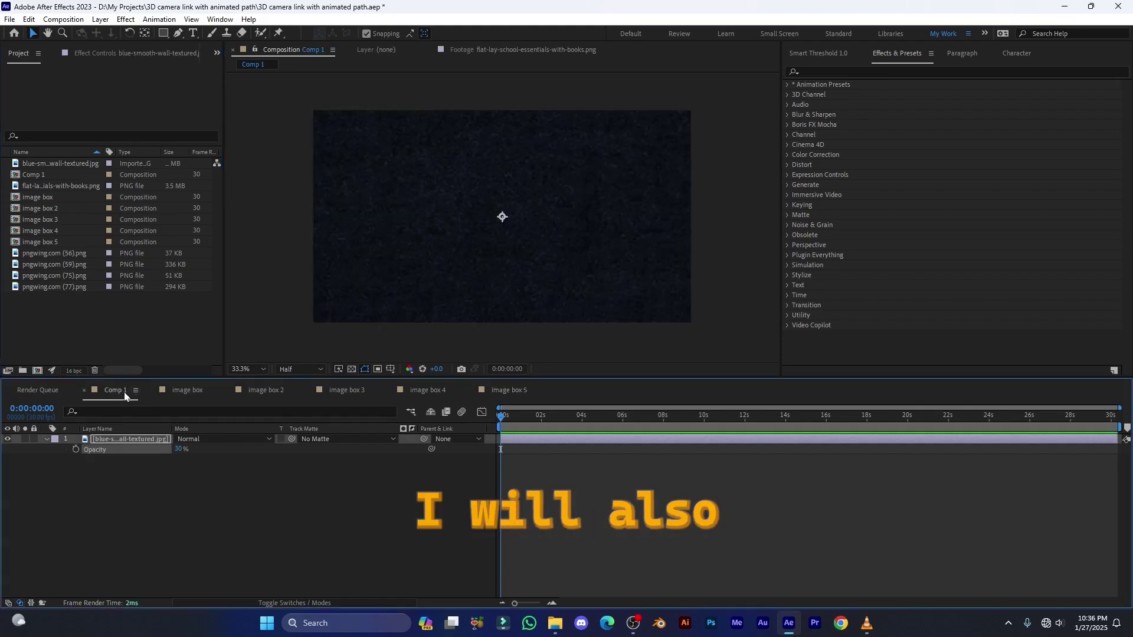
left_click(133, 393)
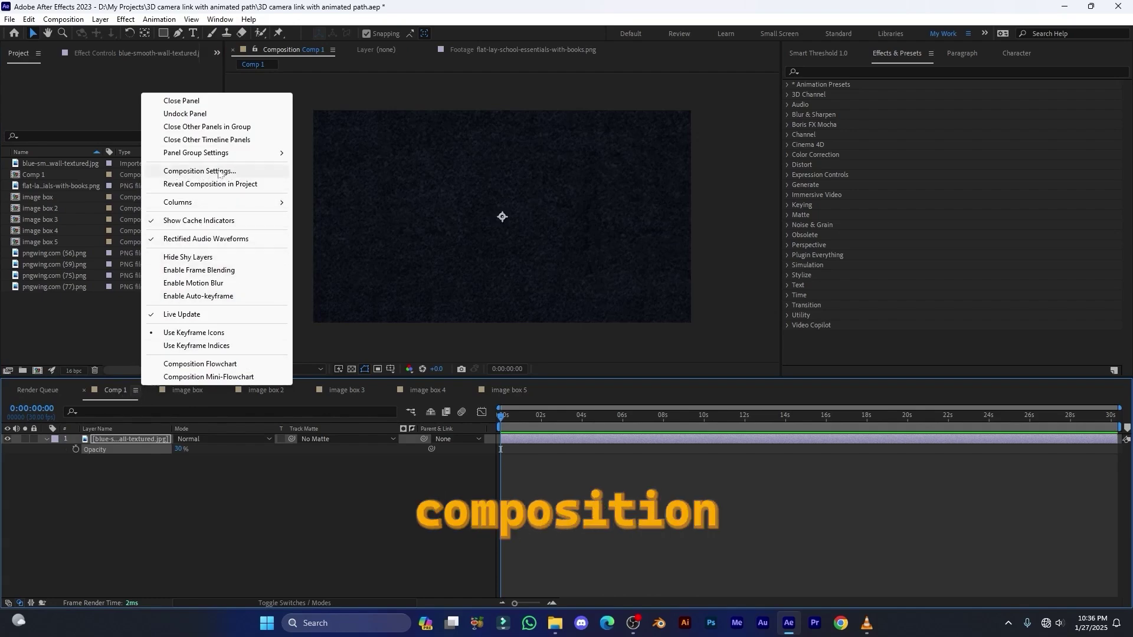
left_click(178, 171)
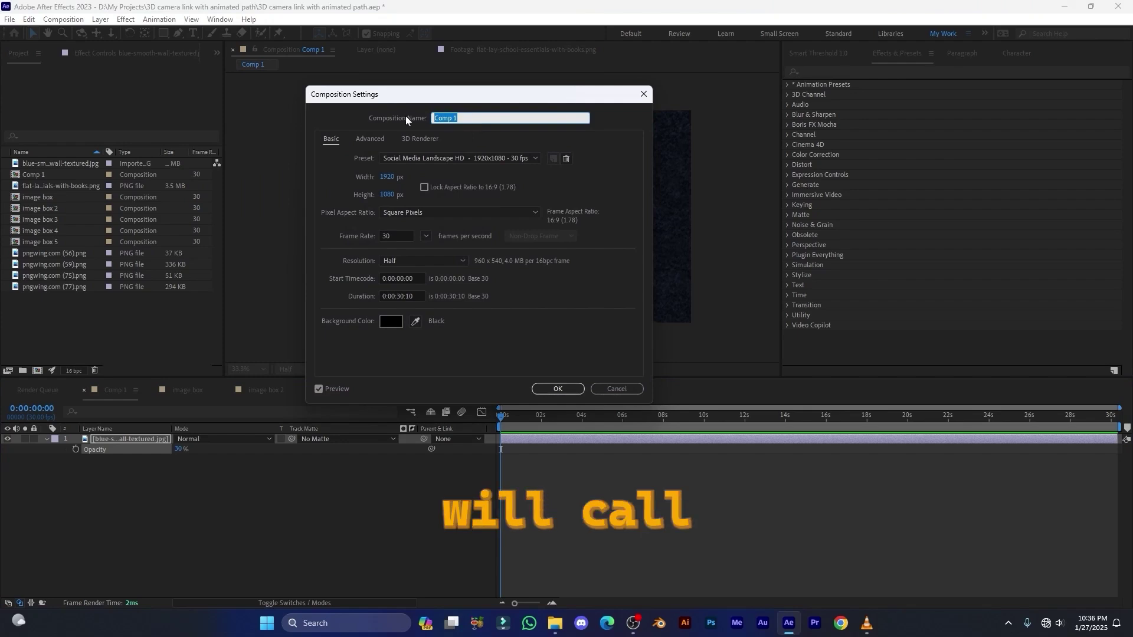
type("main")
key("Return")
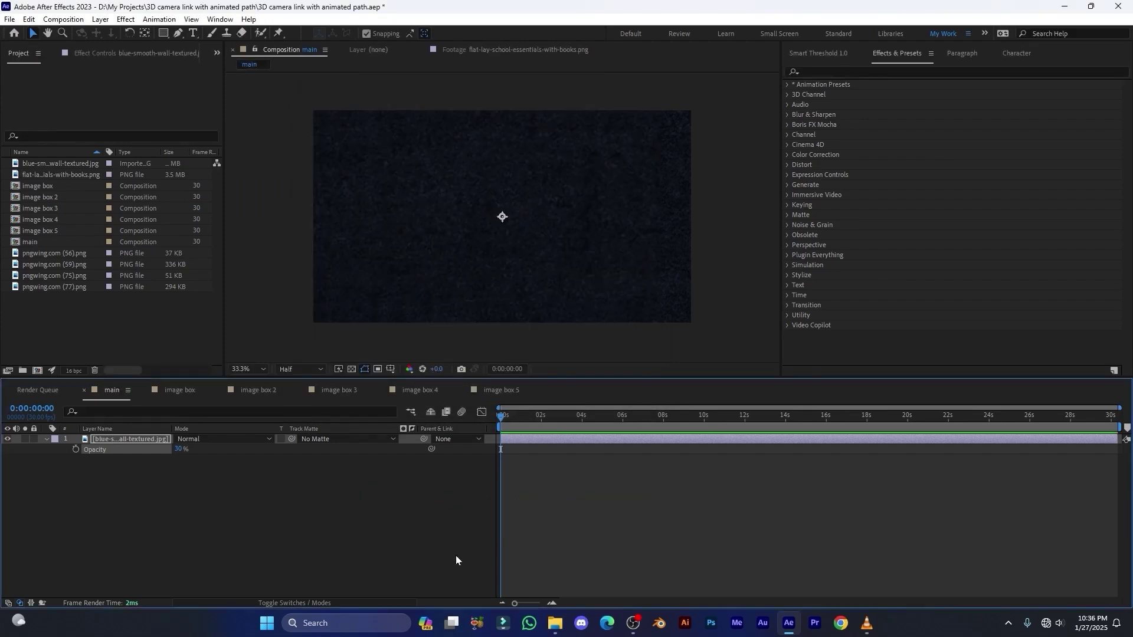
Add a new shape layer above the blue textured background in the main composition.
scroll(437, 313, "down", 2)
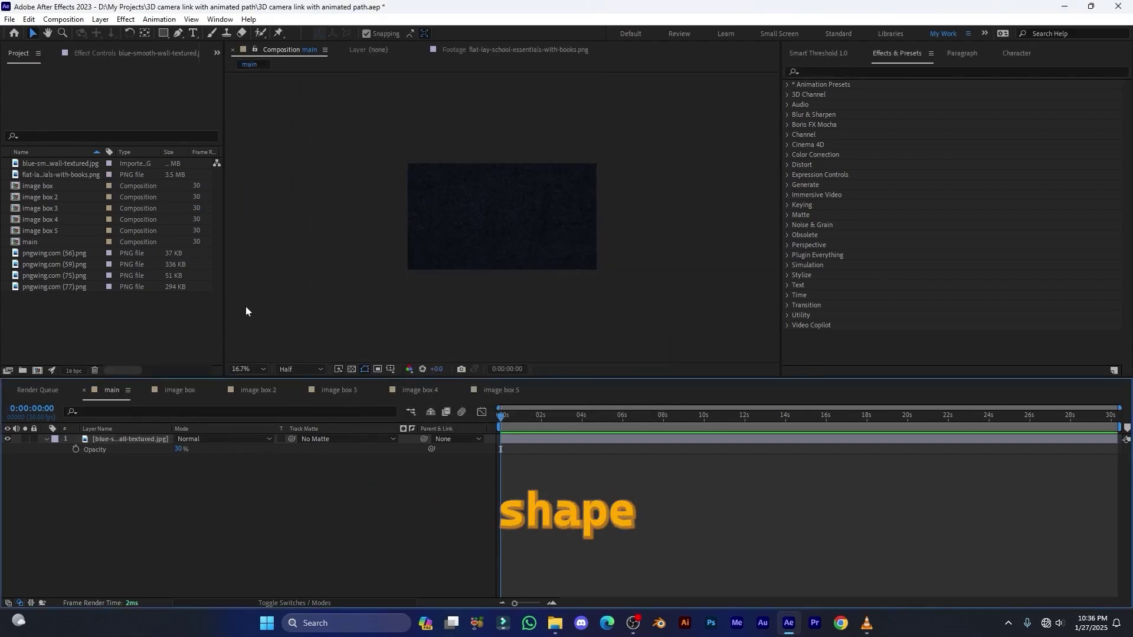
right_click(231, 349)
mouse_move(276, 358)
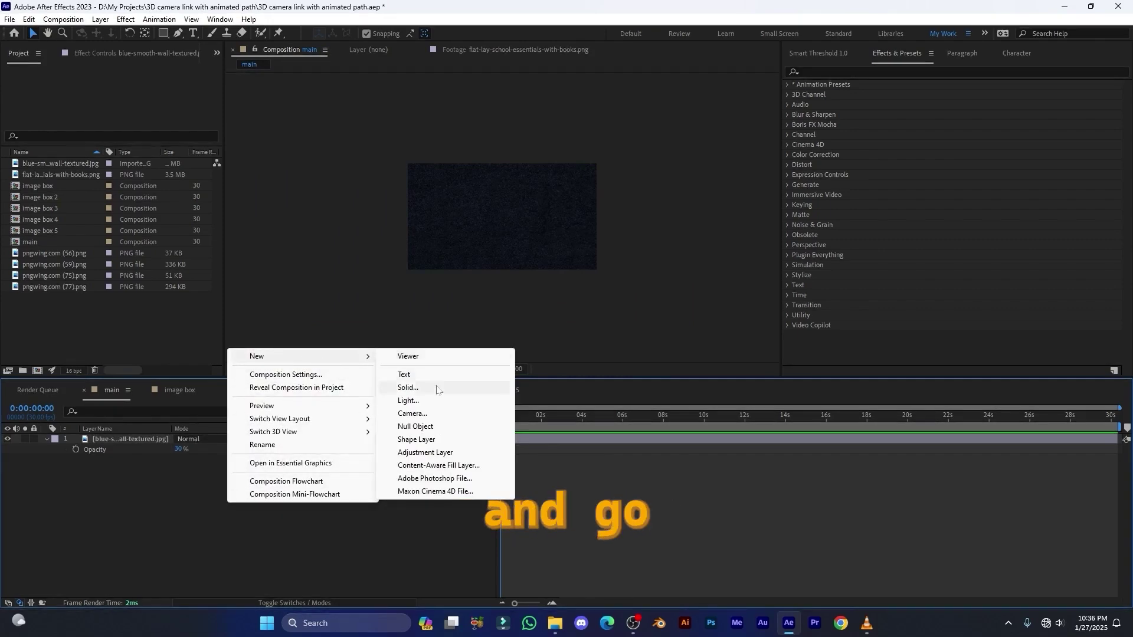
left_click(430, 441)
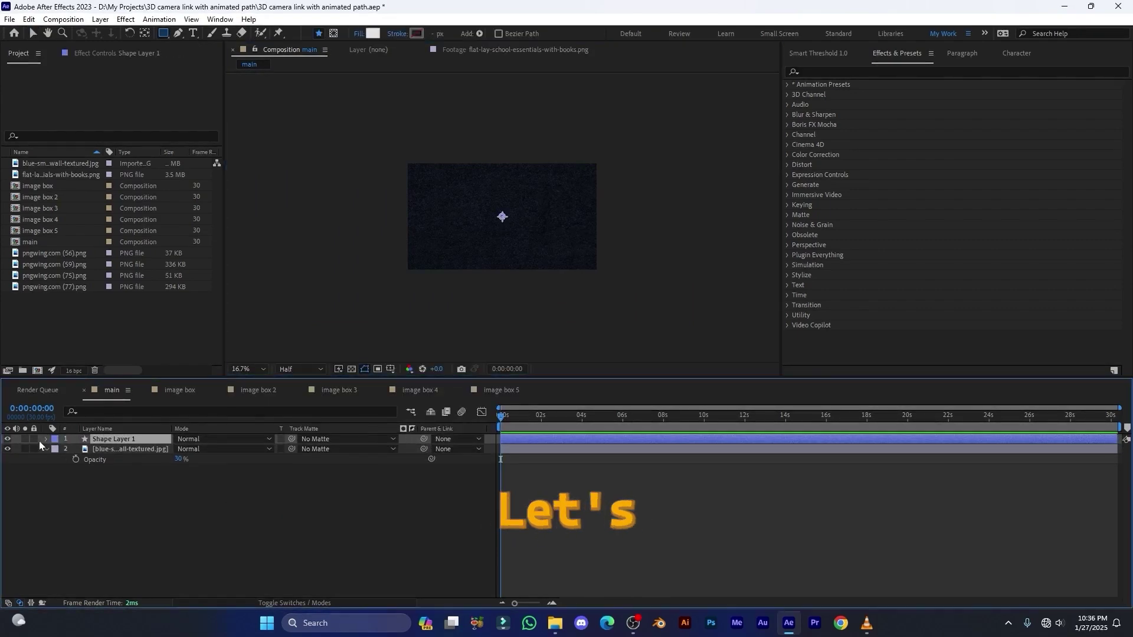
Add a polystar path to the contents of Shape Layer 1 and set its type to Polygon.
left_click(48, 441)
left_click(53, 449)
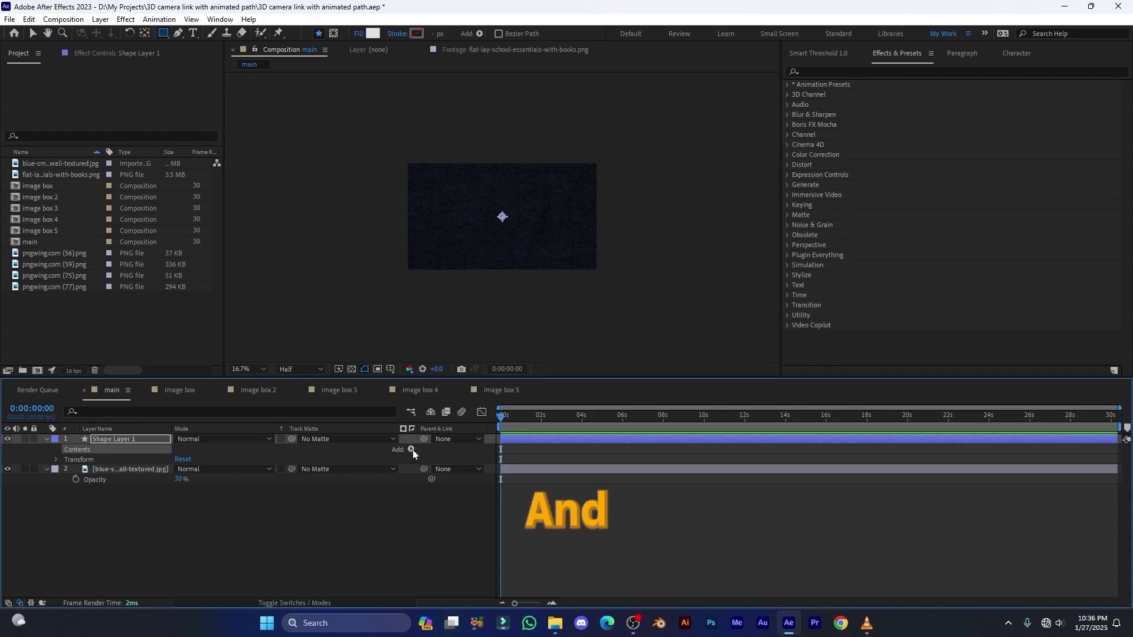
left_click(412, 449)
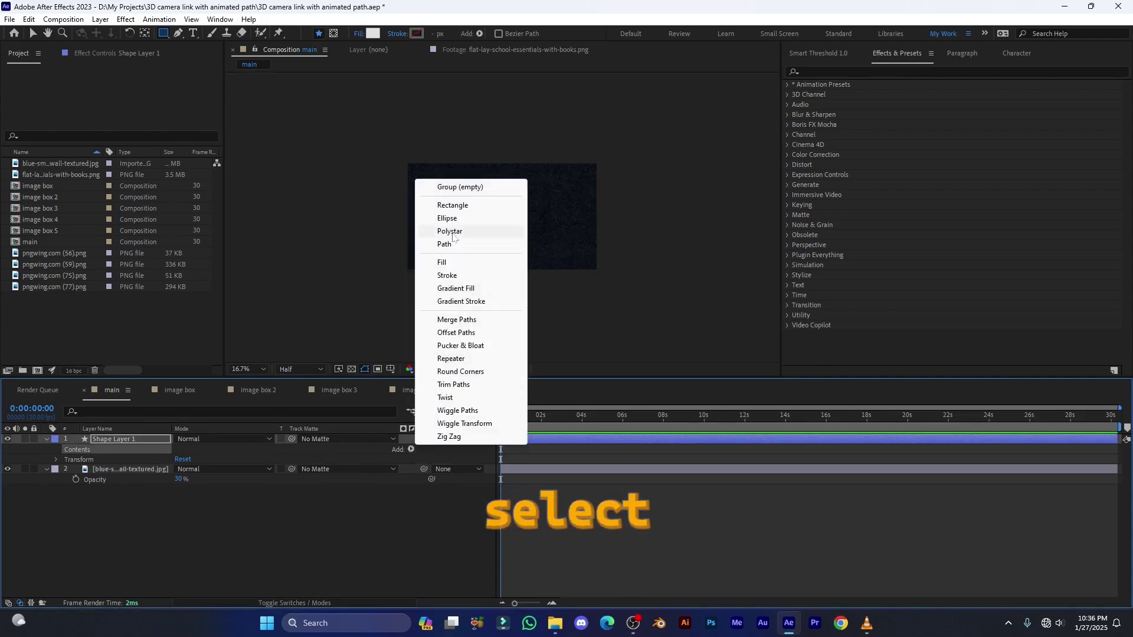
left_click(450, 231)
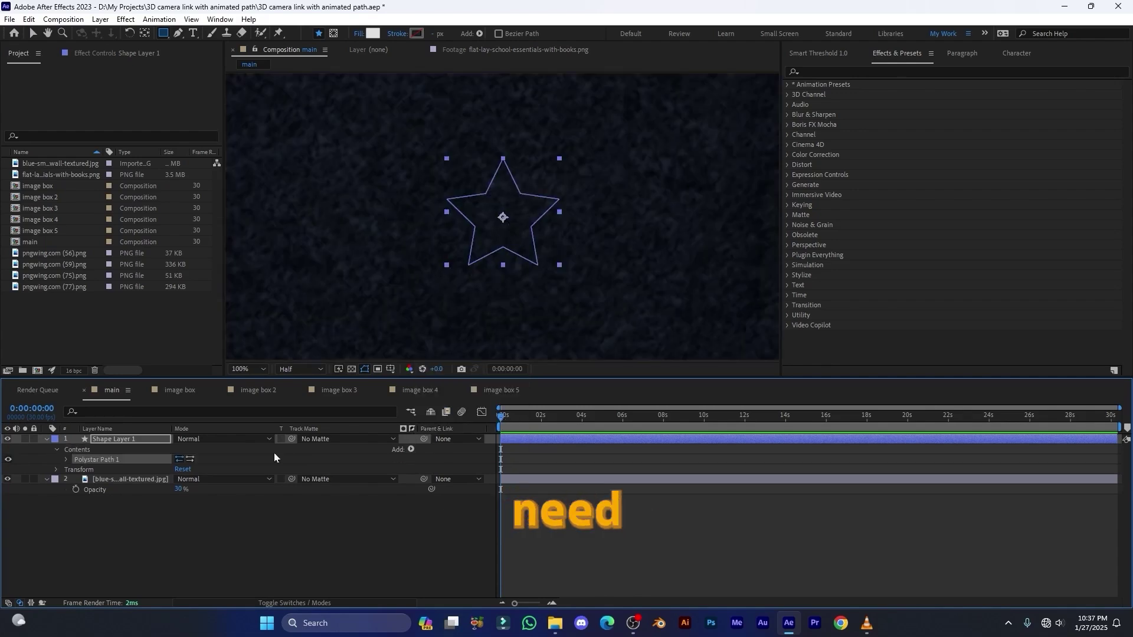
left_click(65, 461)
left_click(200, 469)
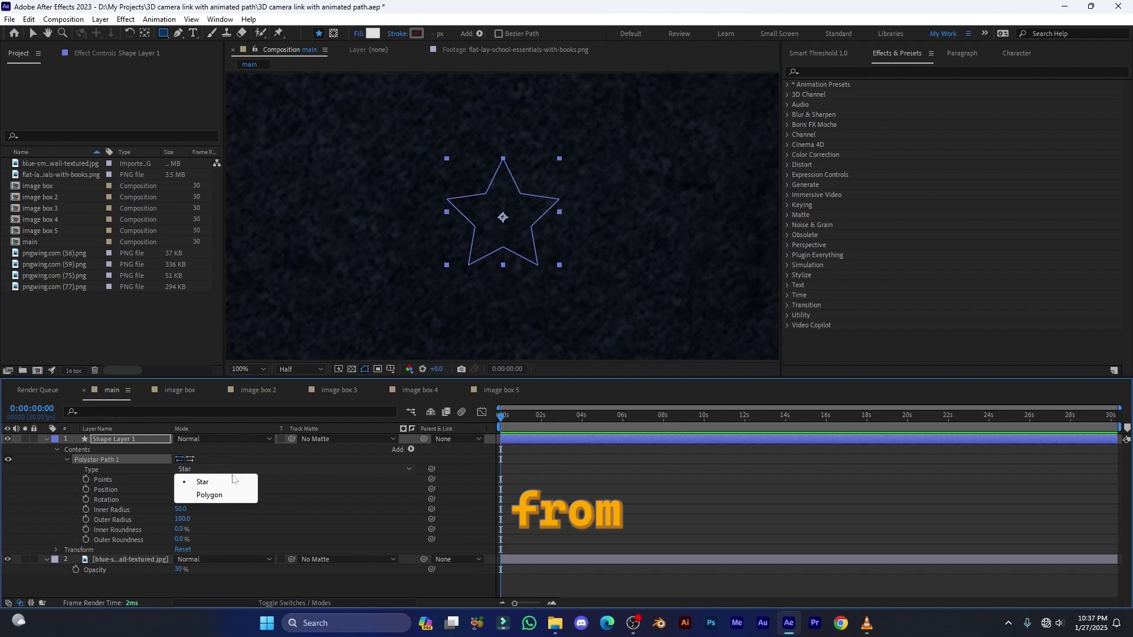
left_click(209, 494)
scroll(497, 234, "up", 1)
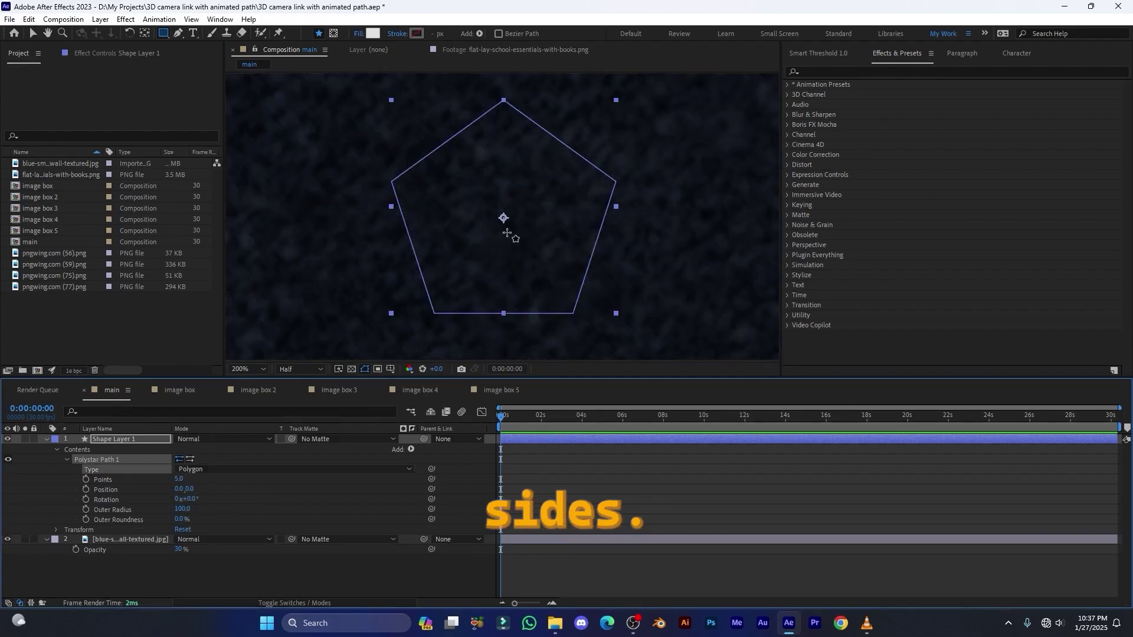
Try the polygon with 3 points and reset its Points value to the default.
left_click_drag(179, 479, 149, 479)
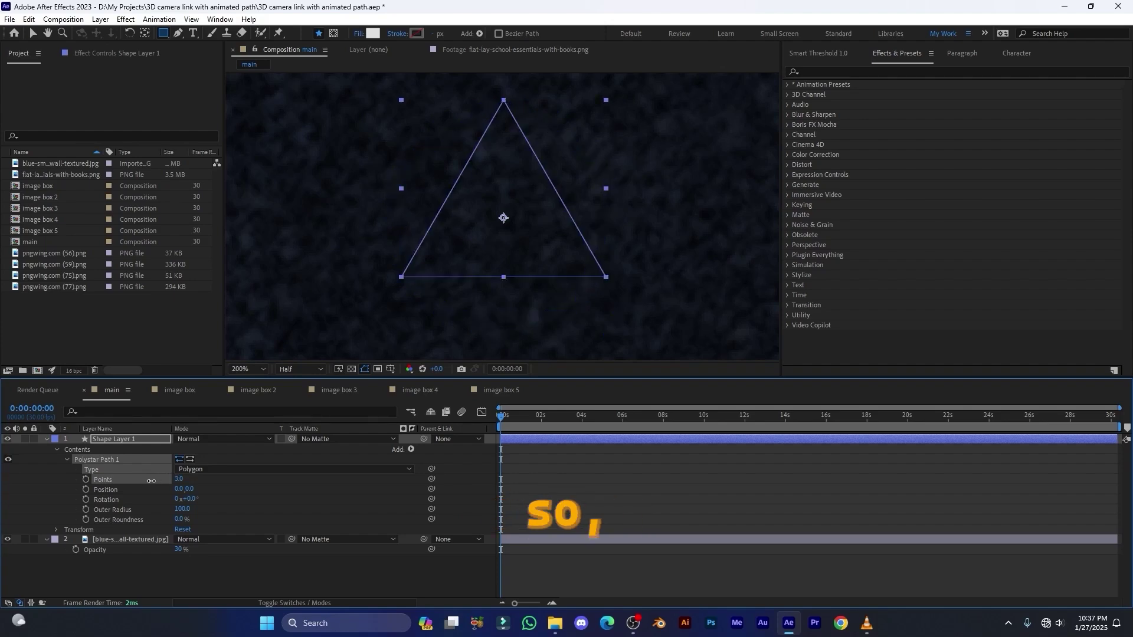
right_click(147, 478)
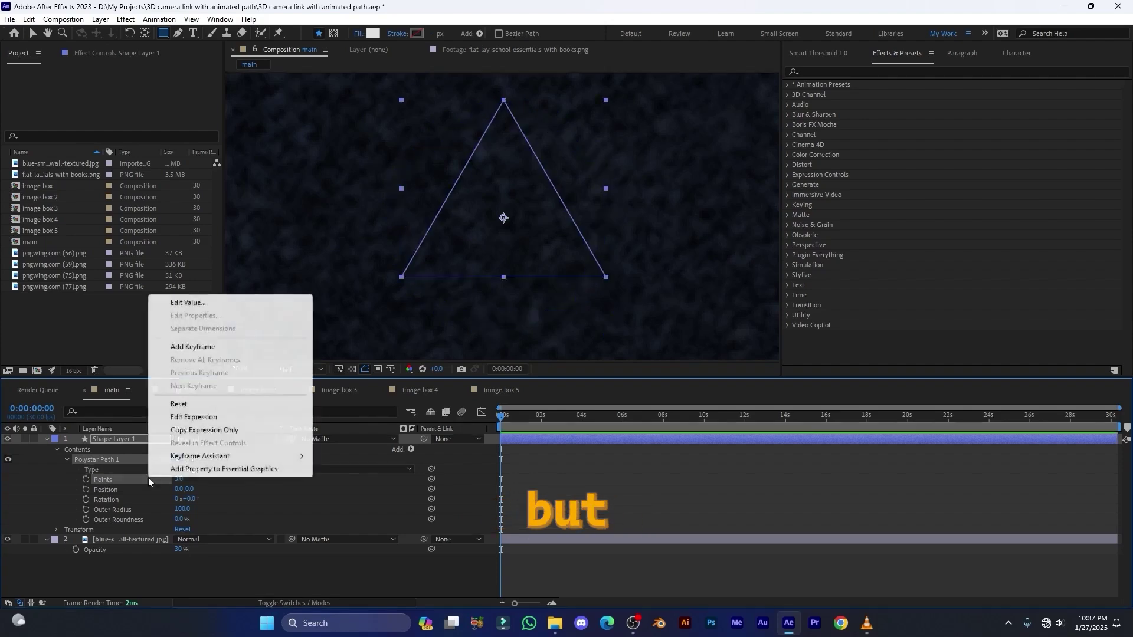
right_click(118, 482)
left_click(148, 408)
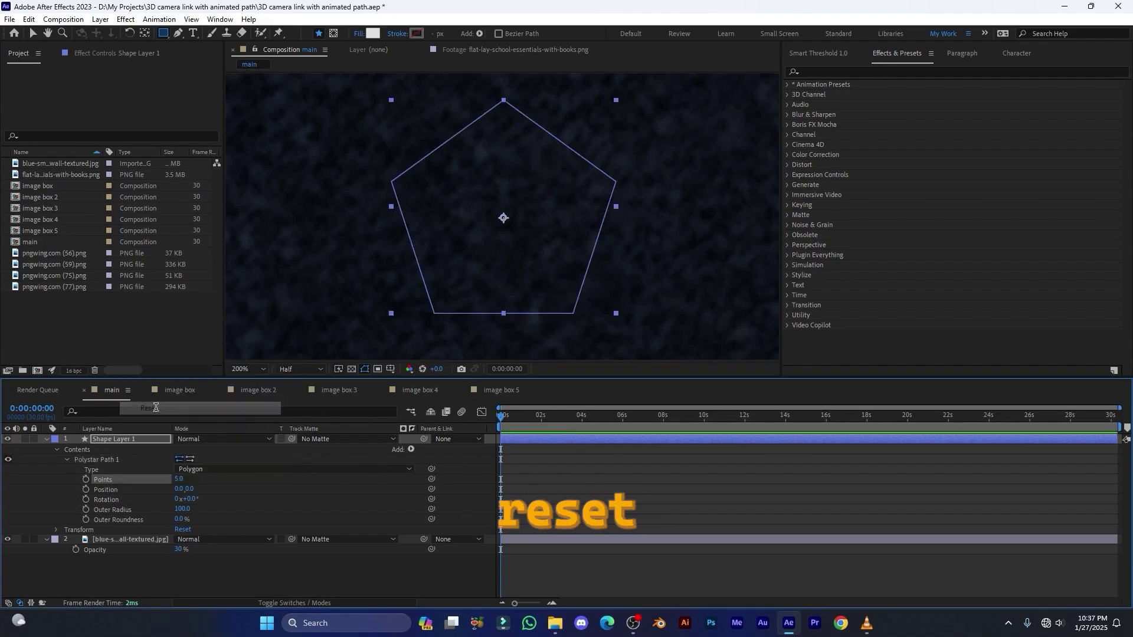
Add a white stroke to the polygon in Shape Layer 1 and set its width to 10 px.
left_click(412, 449)
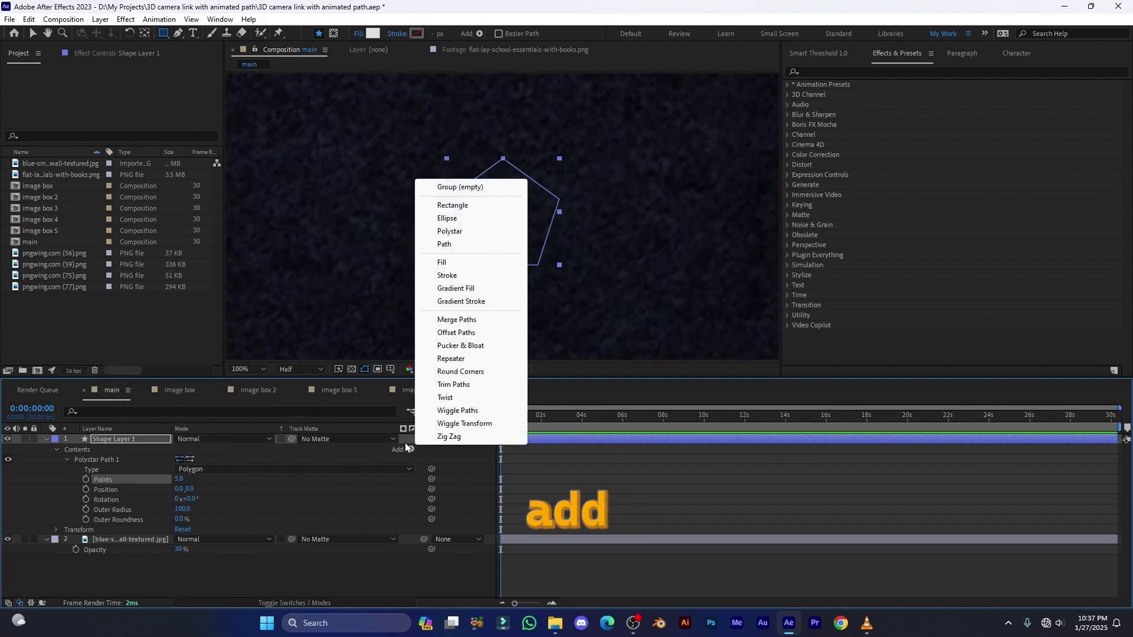
left_click(454, 276)
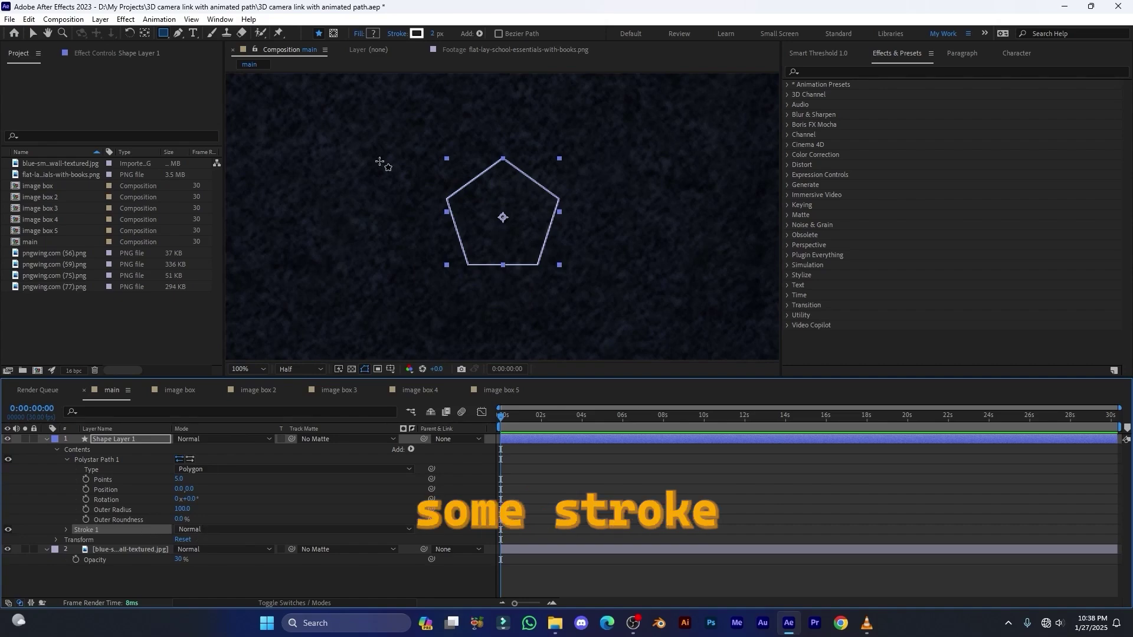
left_click(417, 34)
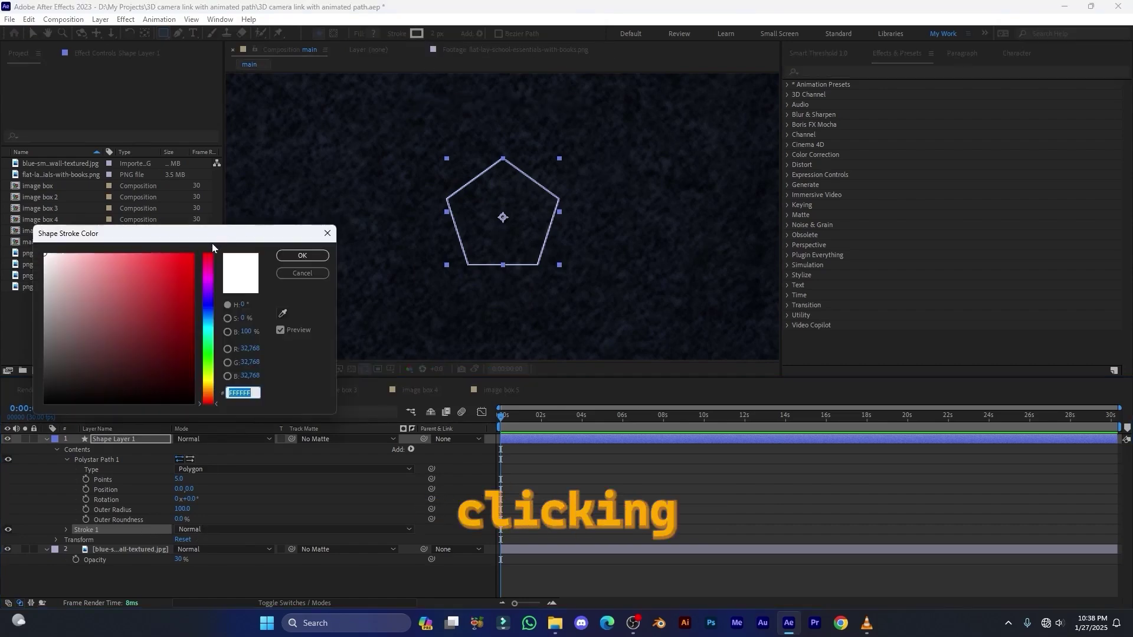
left_click_drag(215, 248, 322, 65)
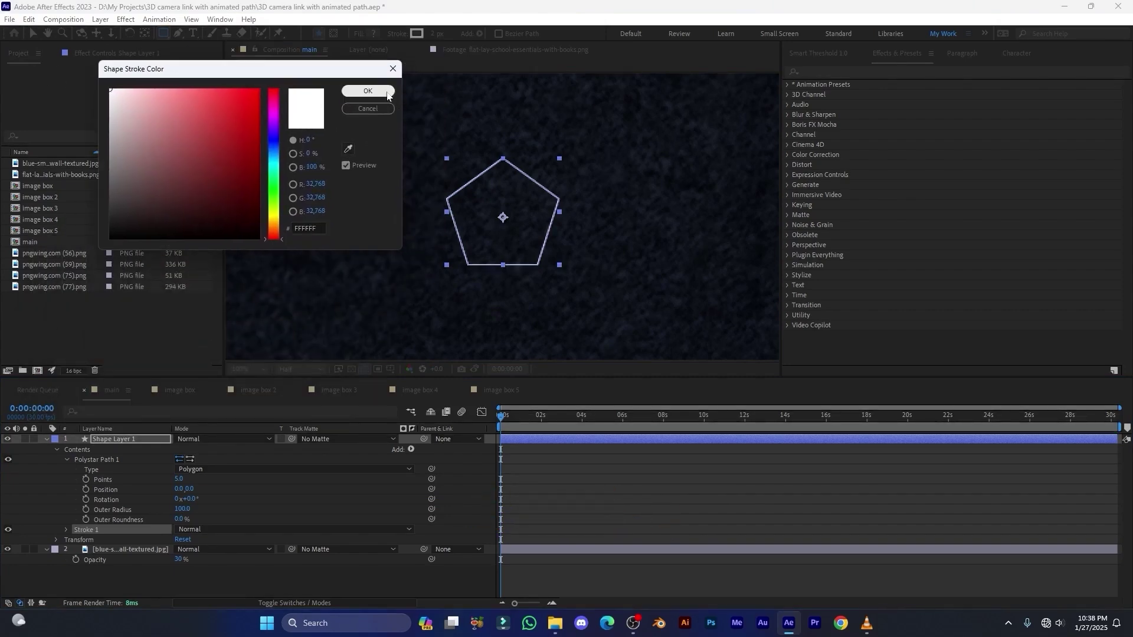
left_click(410, 75)
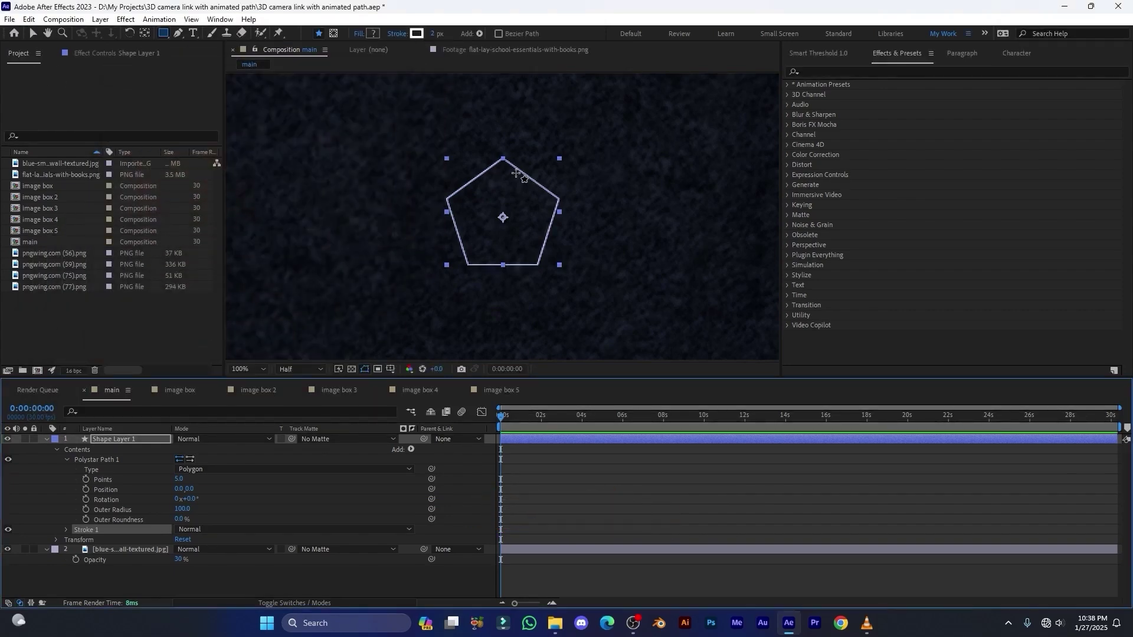
left_click(437, 34)
type("10")
key("Return")
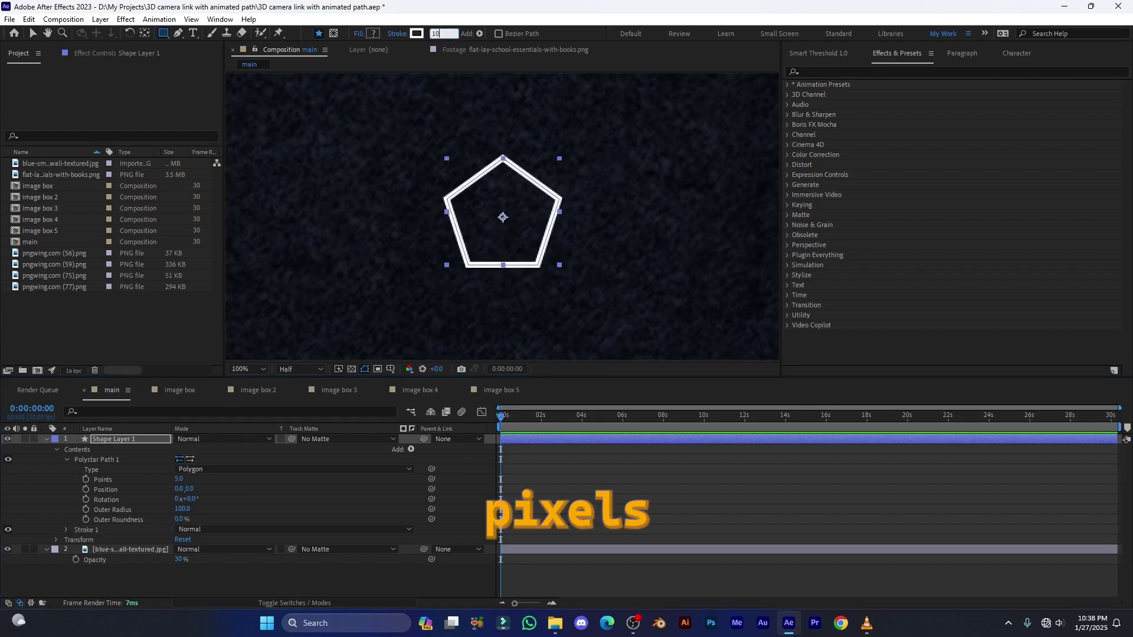
Scale Shape Layer 1 up to 453% and set its stroke width to 5 px.
key("comma")
key("comma")
key("comma")
key("comma")
left_click(57, 541)
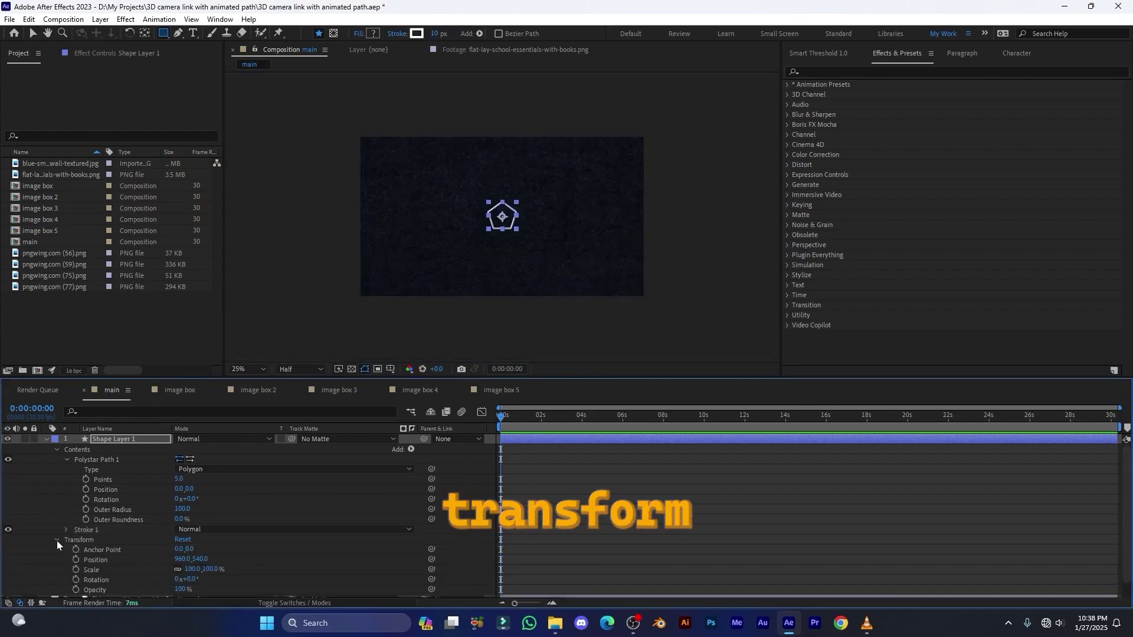
scroll(73, 537, "down", 1)
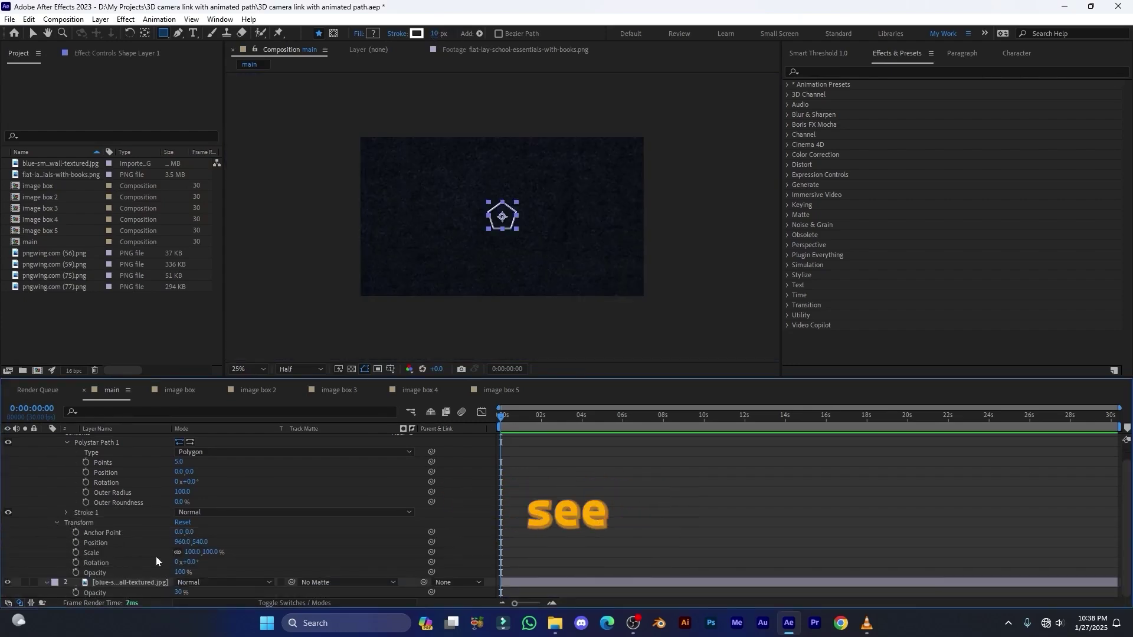
left_click_drag(187, 551, 413, 567)
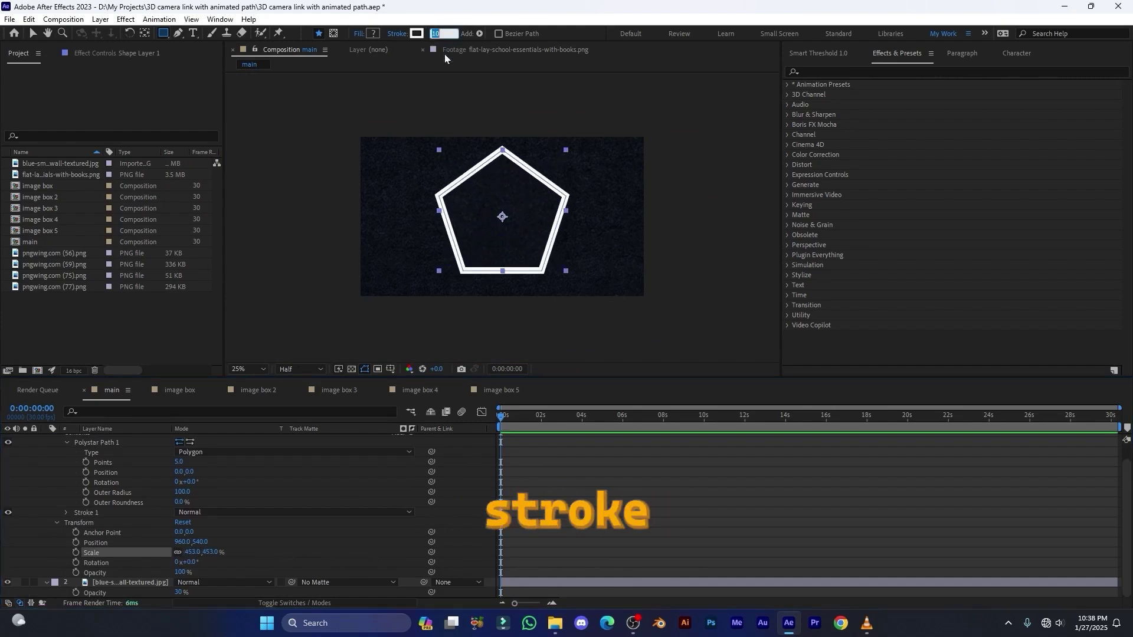
type("5")
key("Return")
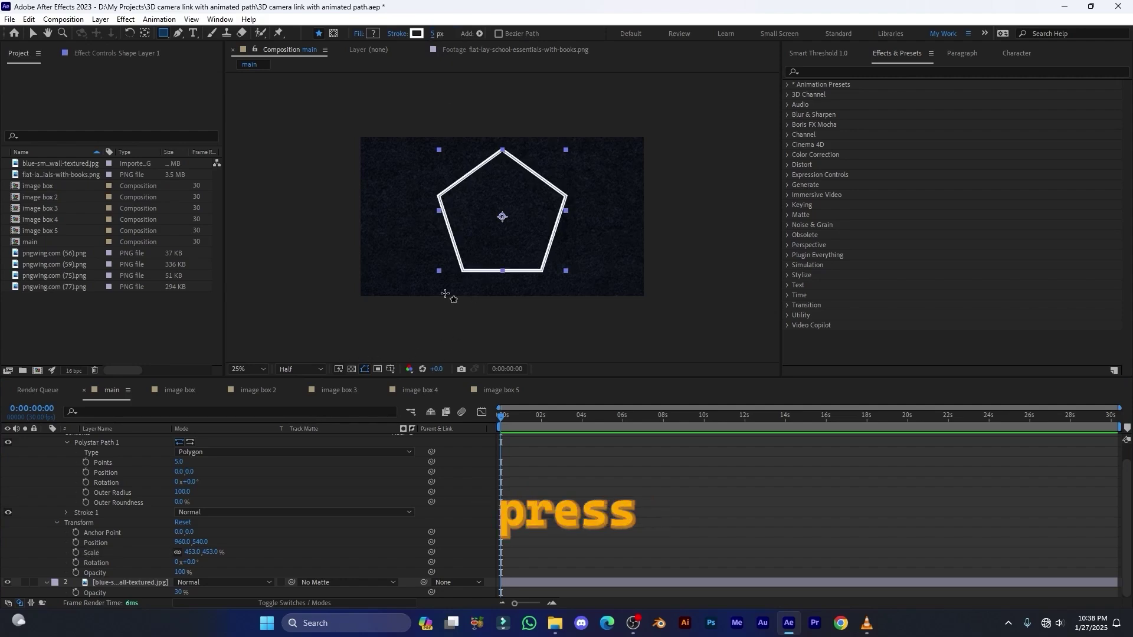
Center the anchor point on the pentagon and center the shape layer in the main composition.
key("ctrl+alt+Home")
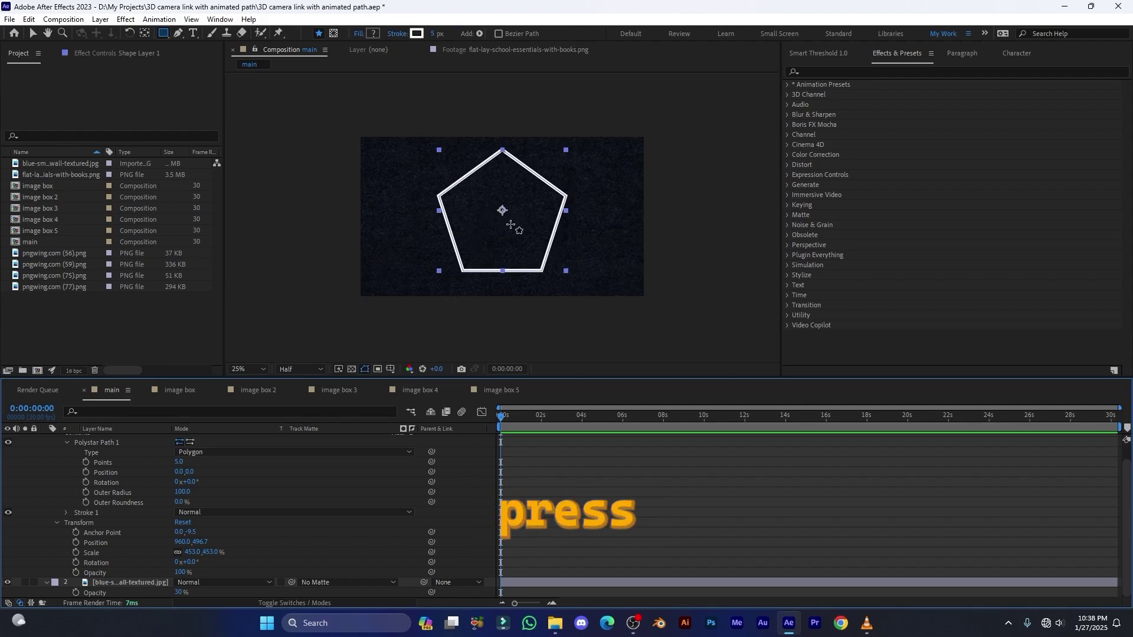
key("ctrl+Home")
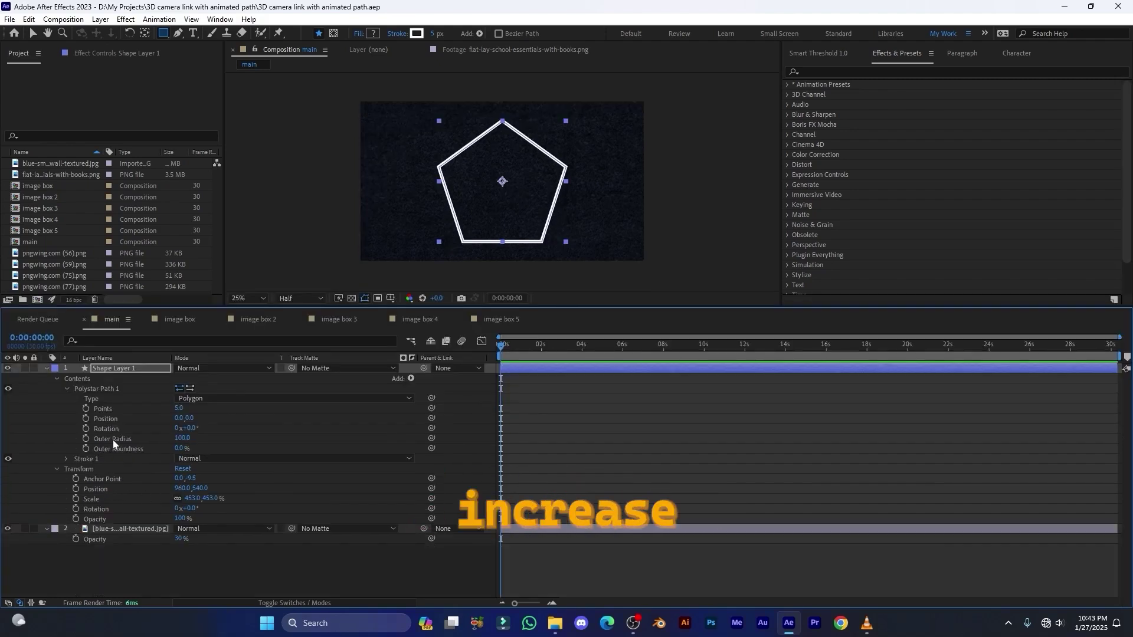
Reset the shape layer's scale and set the polygon's outer radius to 400.
right_click(126, 502)
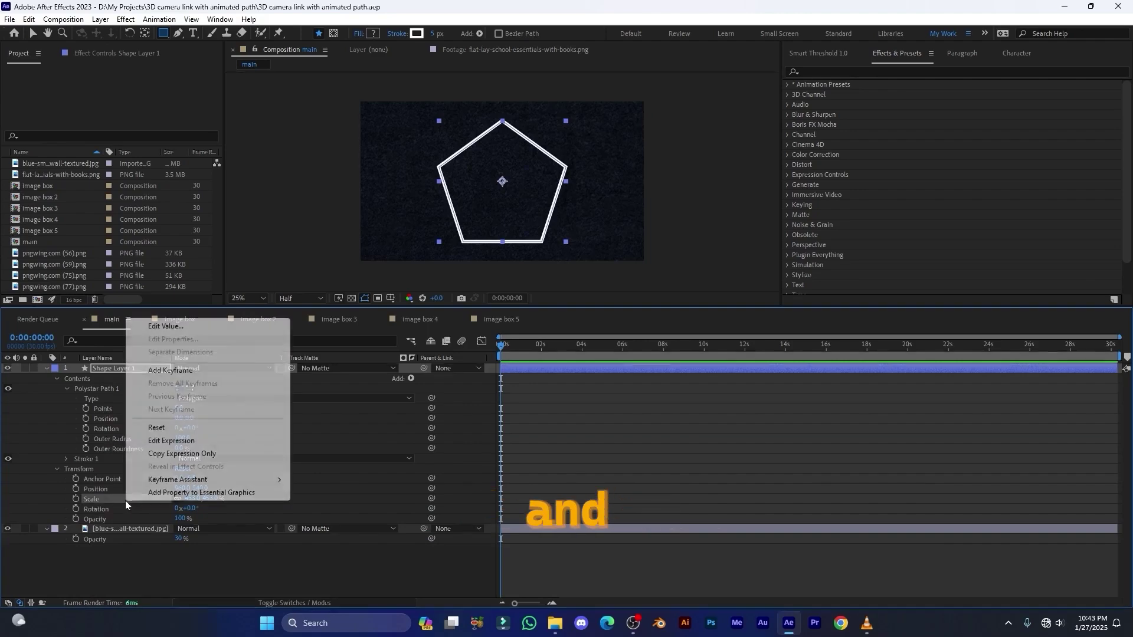
left_click(171, 429)
left_click(178, 438)
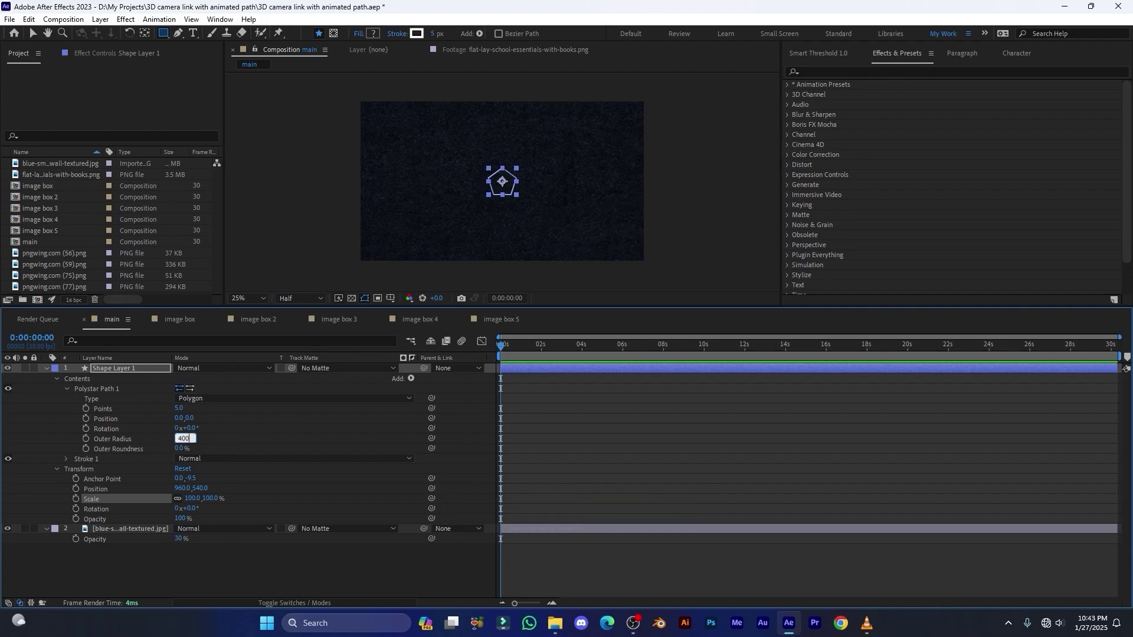
left_click(202, 442)
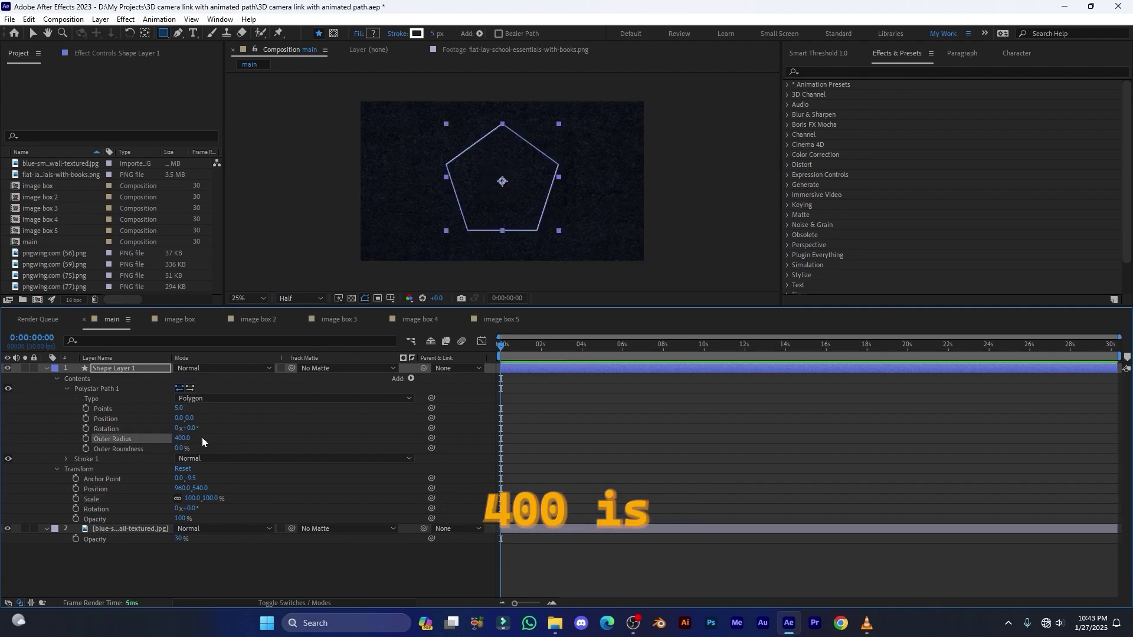
Set the pentagon's stroke width to 10 px and convert its polystar path to a Bezier path.
left_click(436, 34)
type("10")
key("Return")
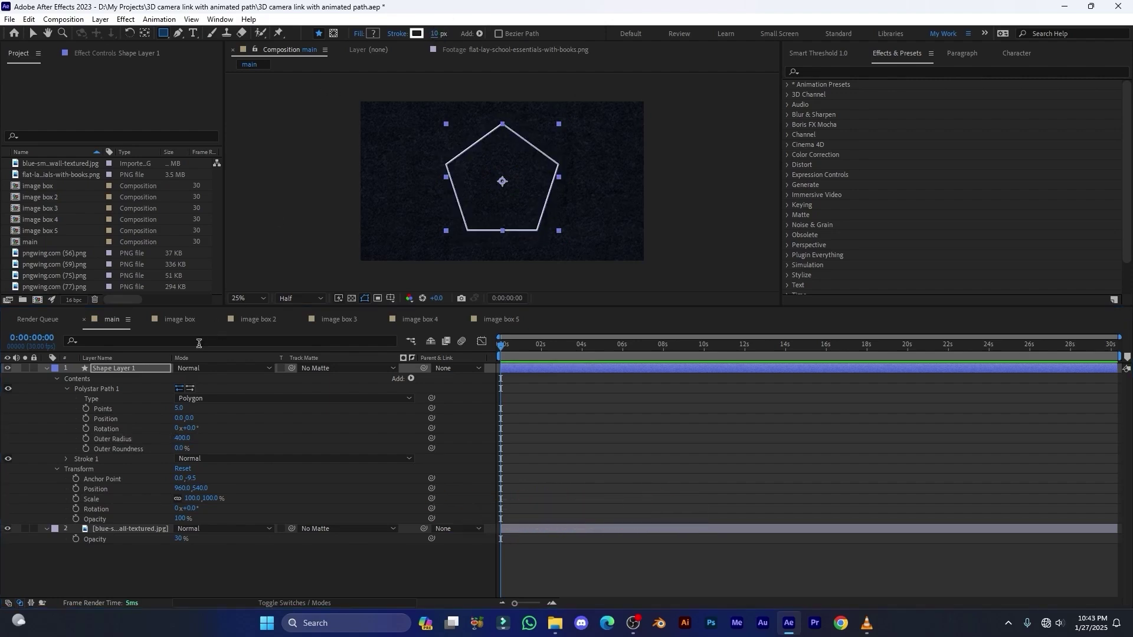
right_click(107, 390)
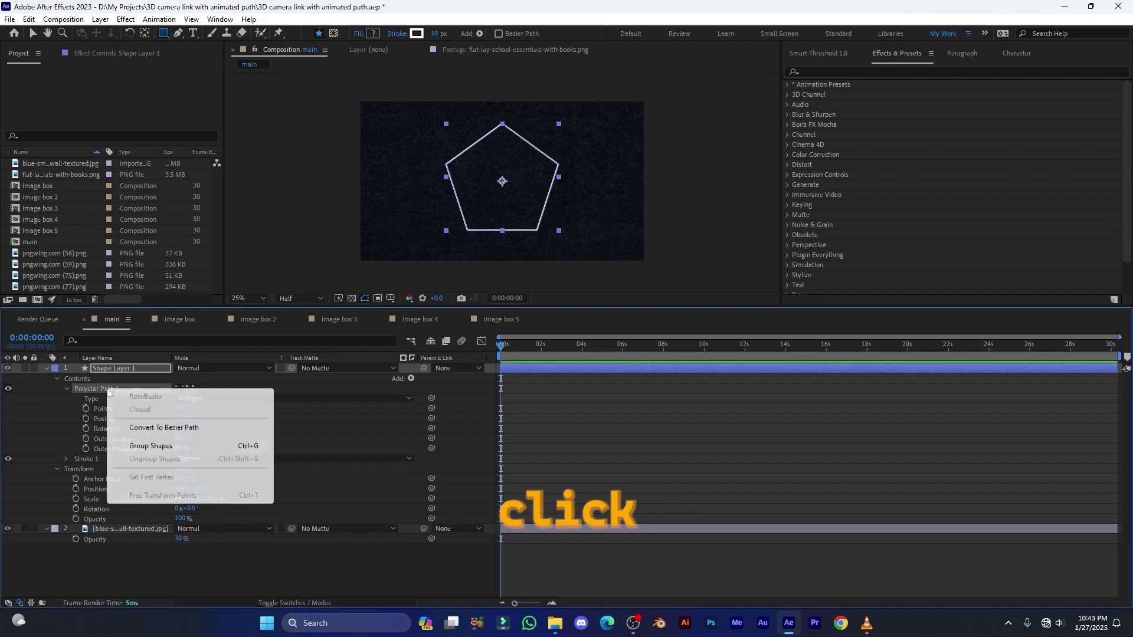
left_click(186, 429)
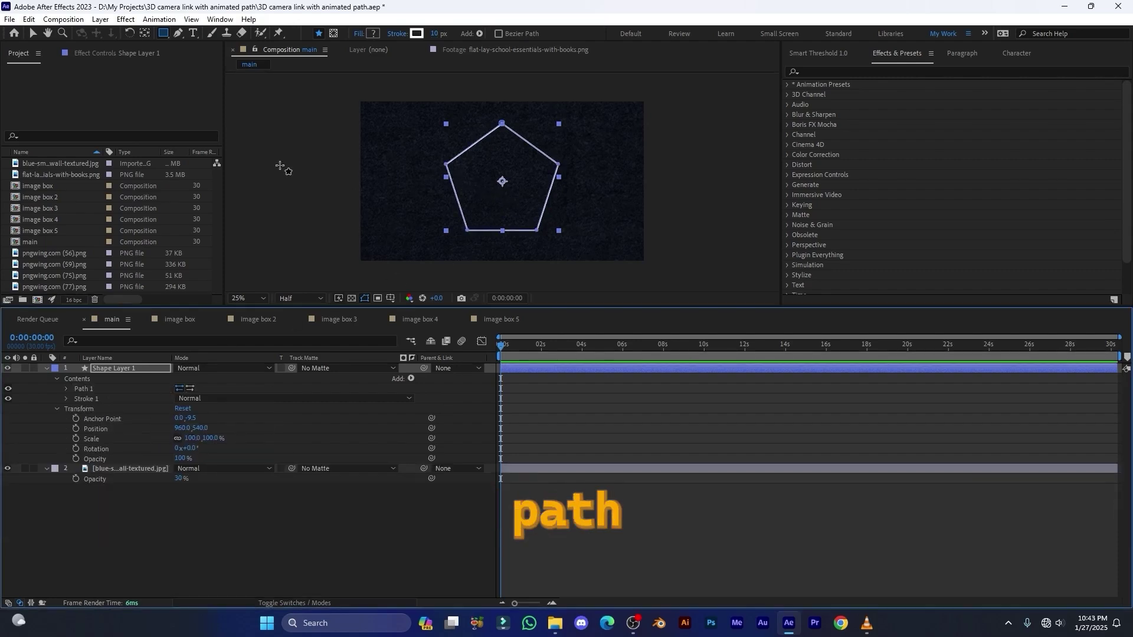
Try moving the top vertex of the pentagon path with the Selection tool and undo the move.
left_click(33, 33)
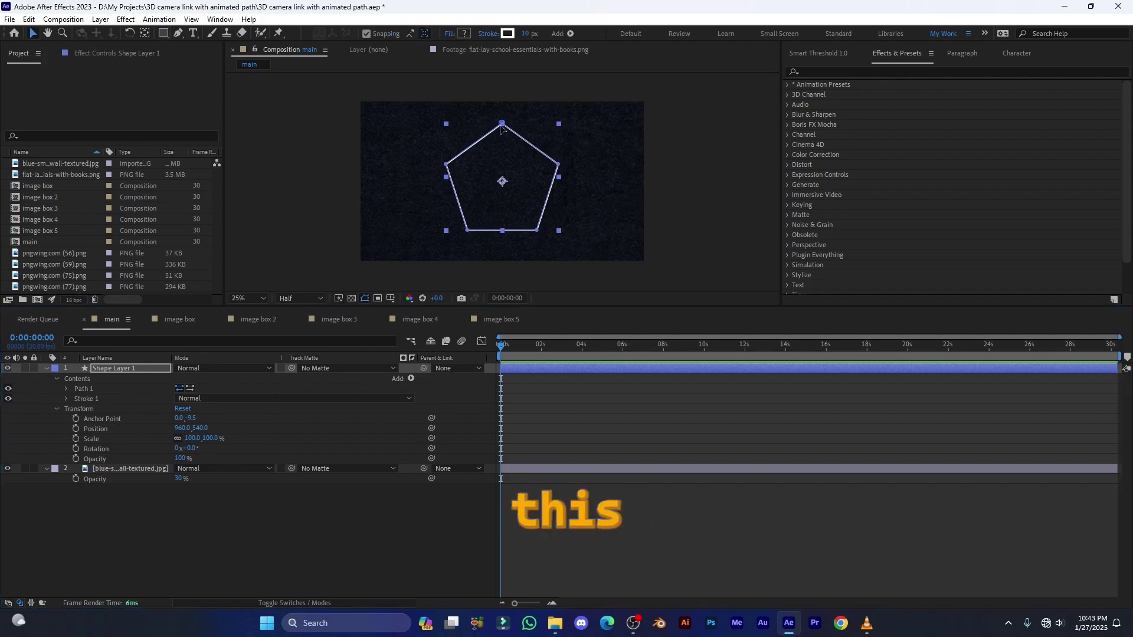
left_click_drag(501, 125, 504, 134)
key("ctrl+z")
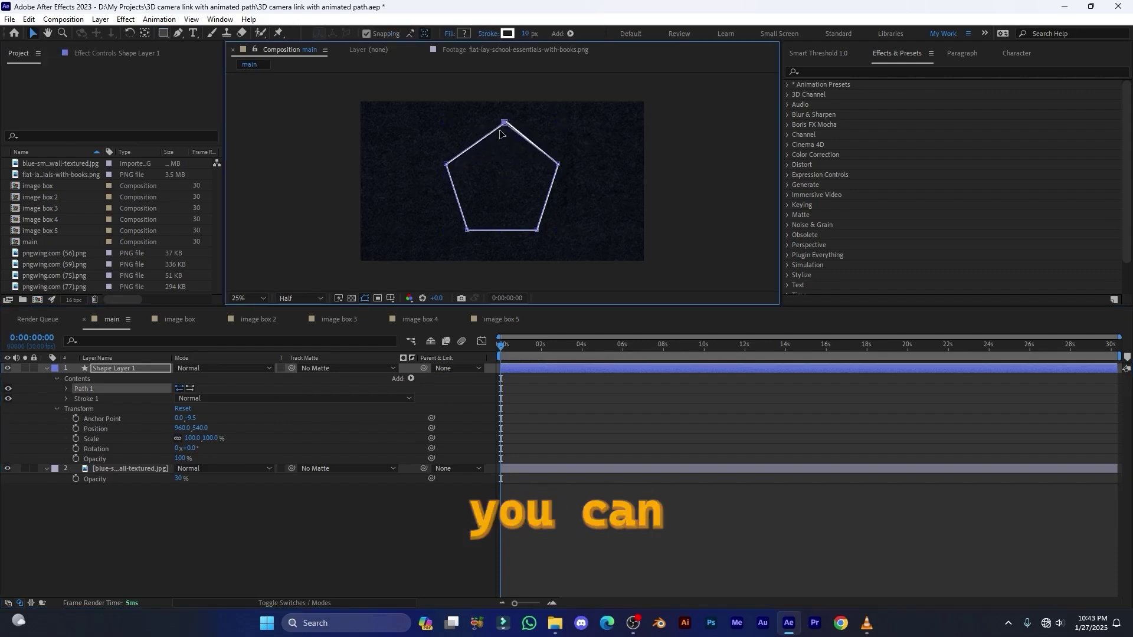
double_click(502, 172)
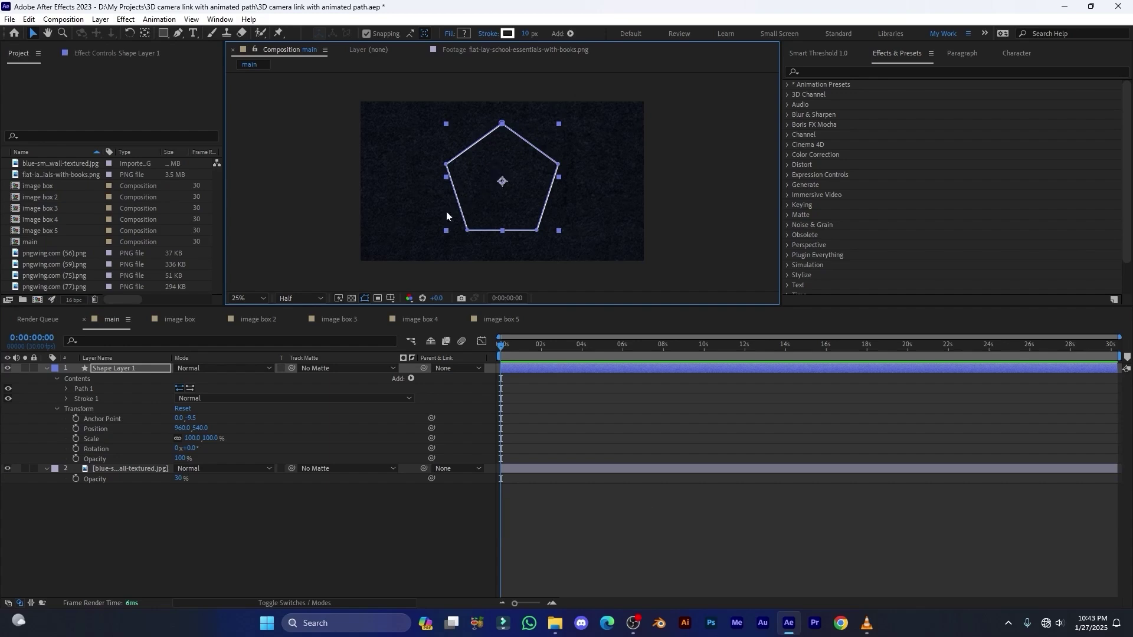
Collapse Shape Layer 1, show the layer switches and make it a 3D layer.
left_click(46, 369)
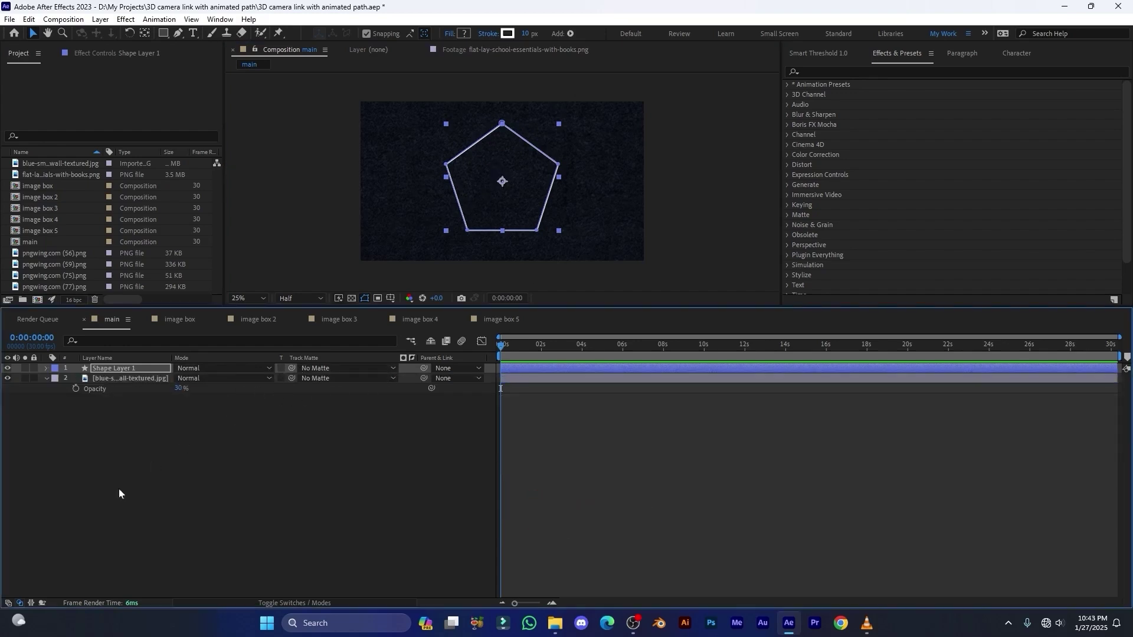
left_click(8, 603)
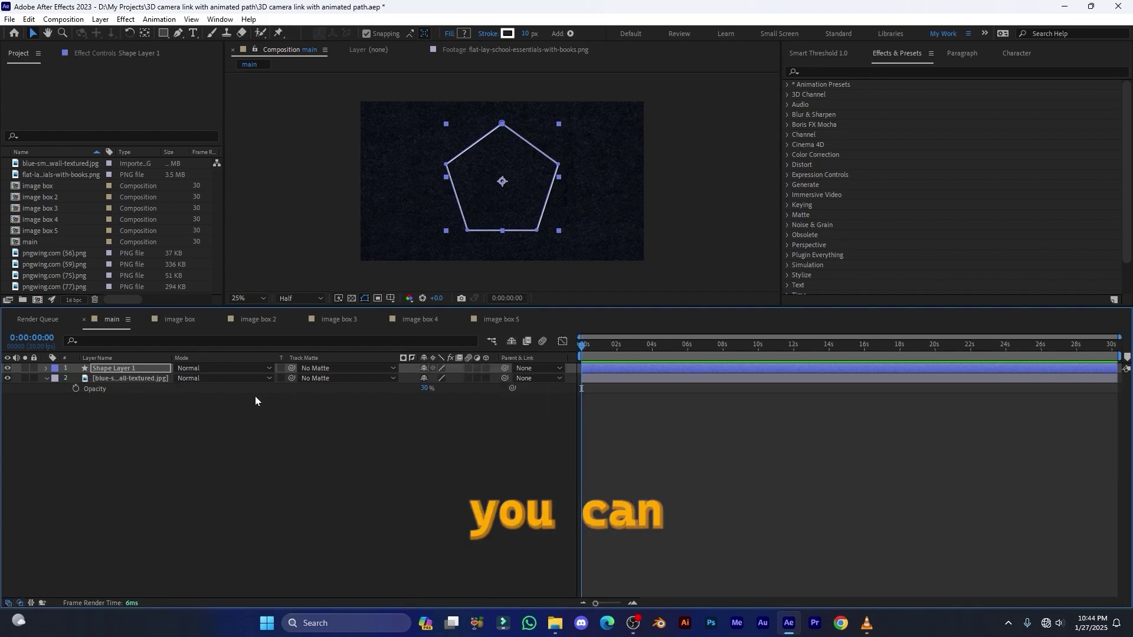
left_click(485, 368)
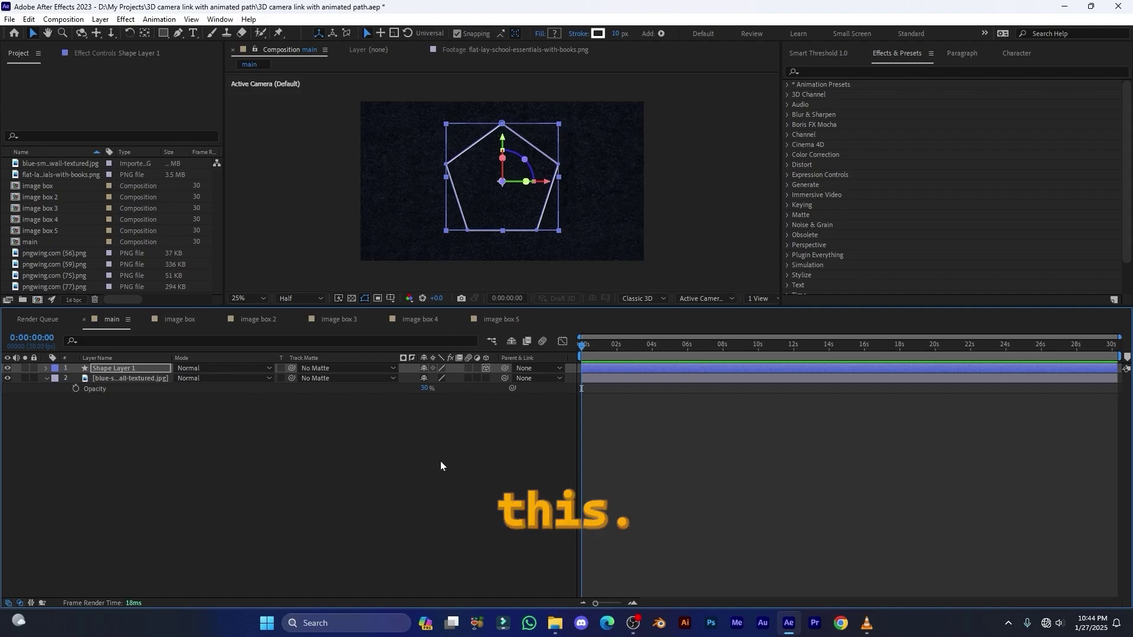
Copy the Path property of Path 1 in Shape Layer 1 and collapse the layer.
left_click(46, 368)
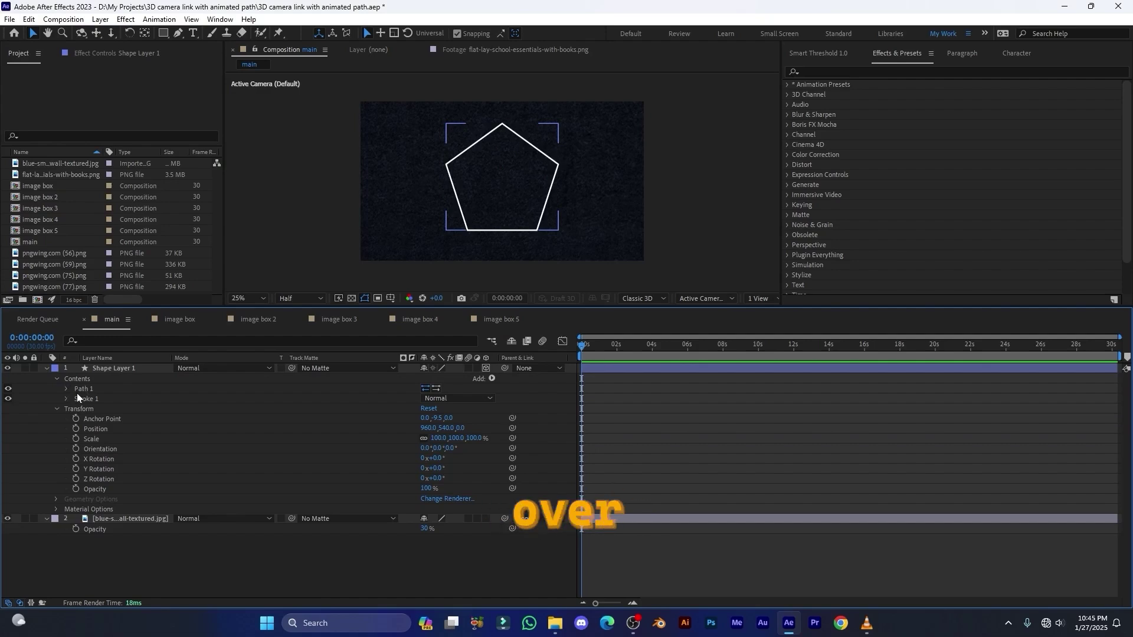
left_click(66, 389)
left_click(107, 399)
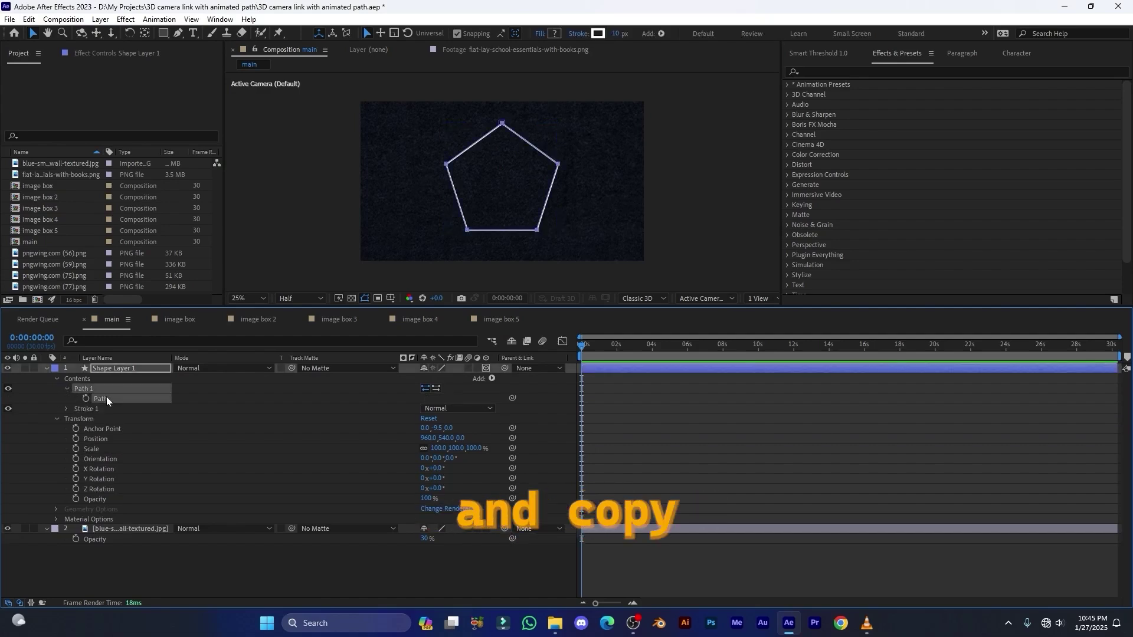
left_click(47, 368)
Add a one-node camera with the 50mm preset to the main composition.
right_click(267, 457)
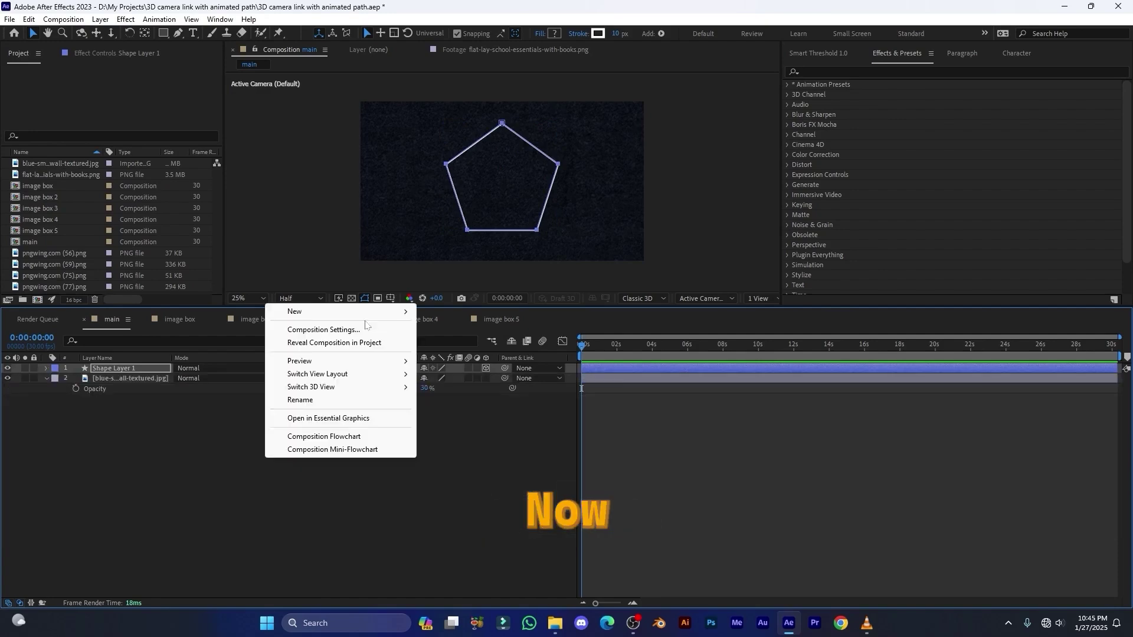
mouse_move(377, 312)
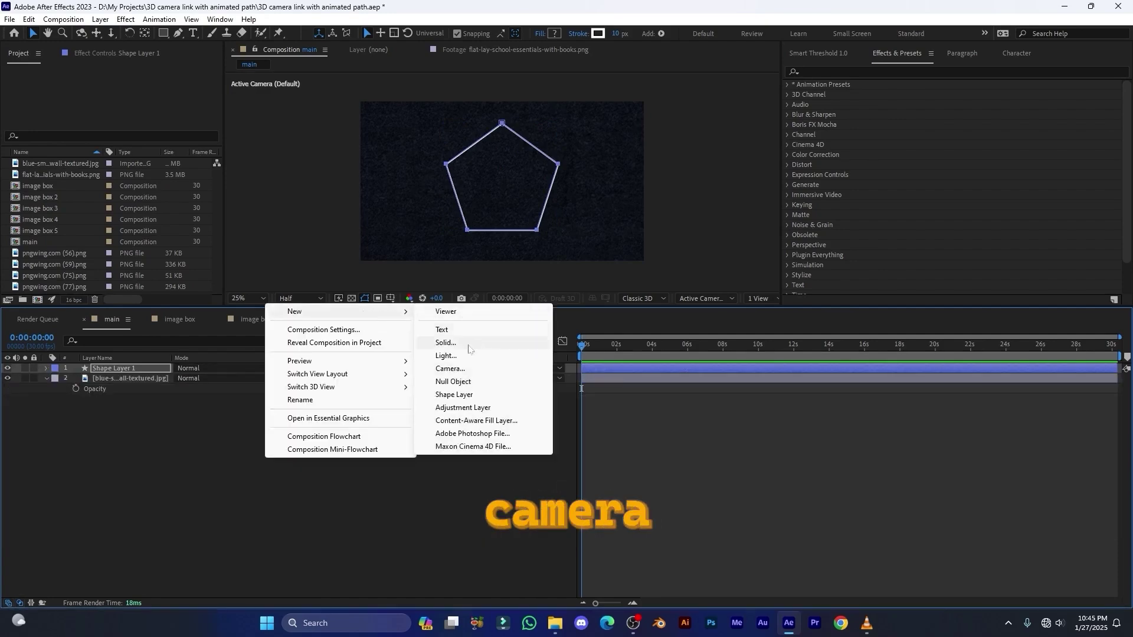
left_click(471, 373)
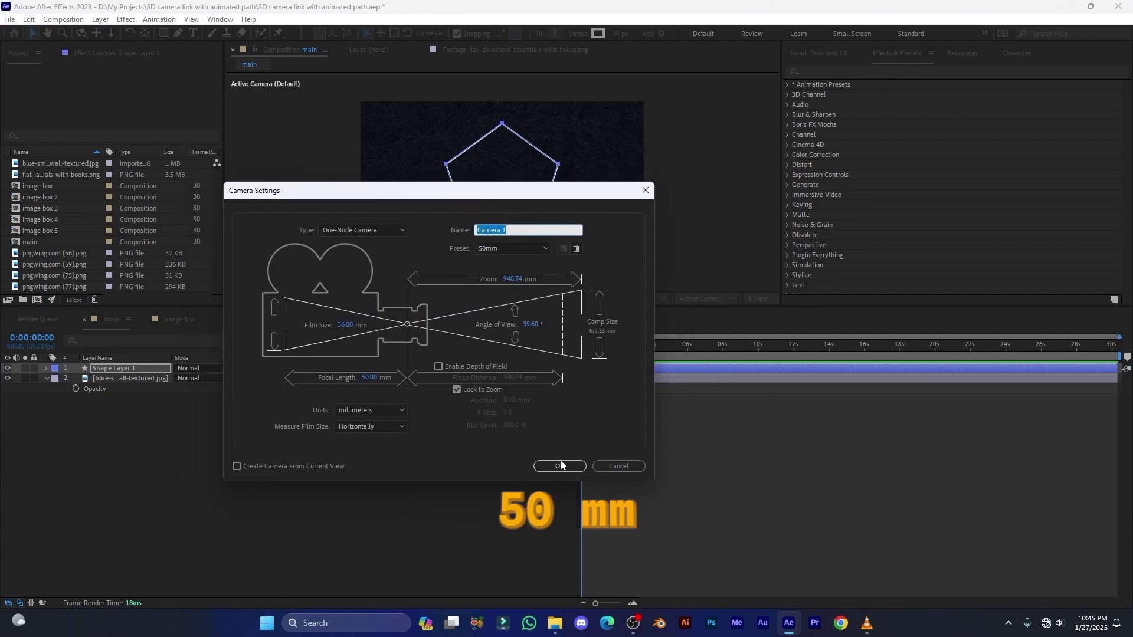
left_click(560, 466)
Add a null object to the main composition.
right_click(309, 451)
mouse_move(355, 457)
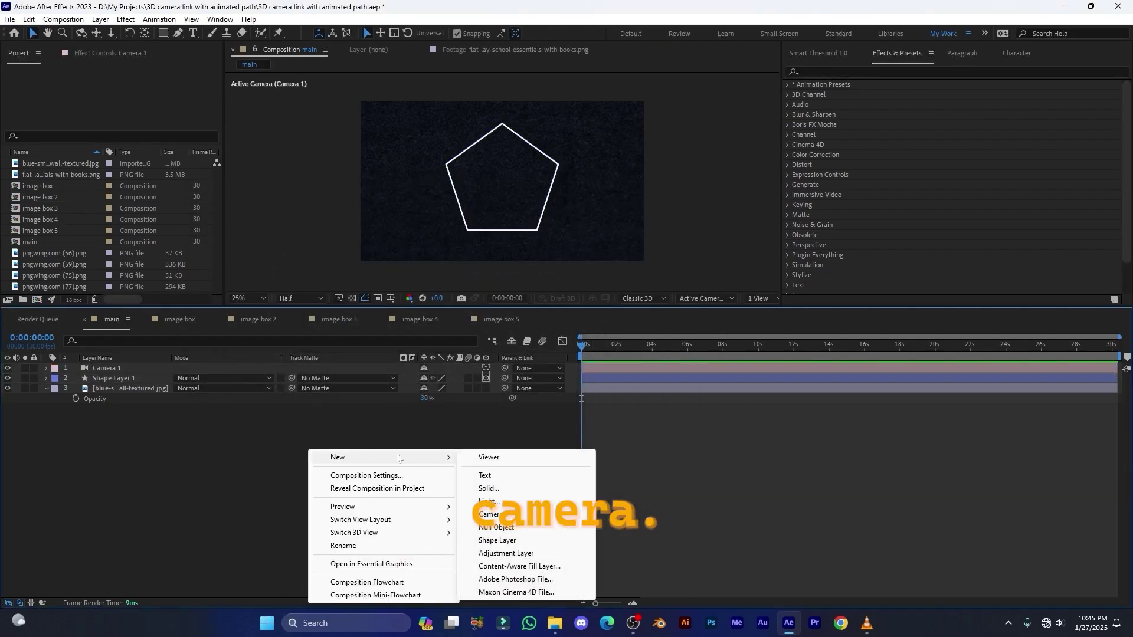
left_click(499, 527)
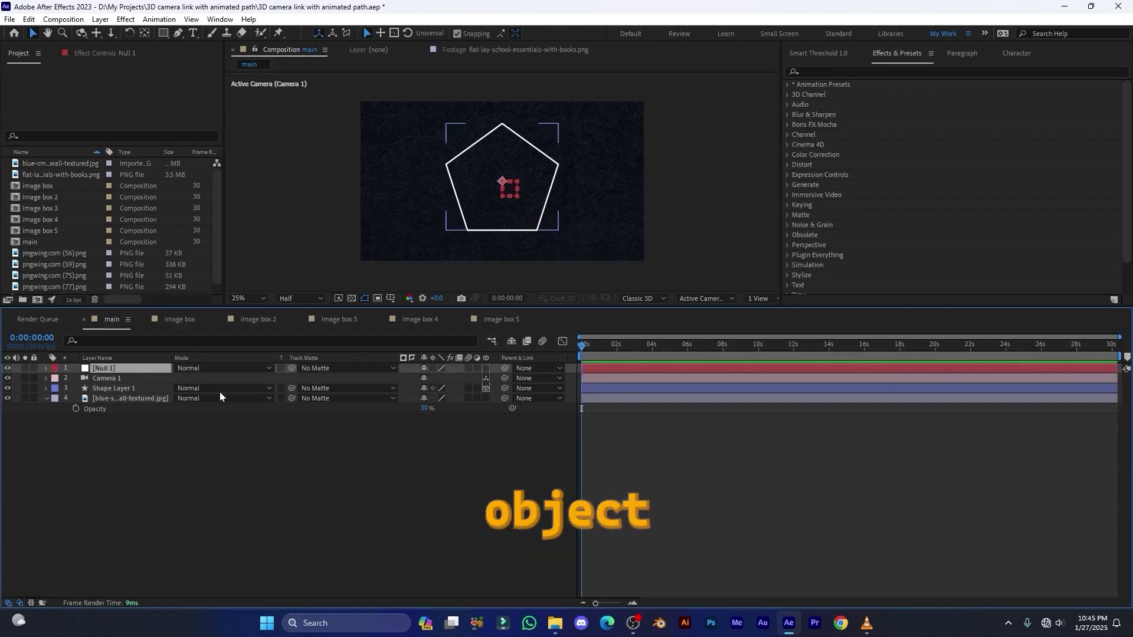
Paste the copied pentagon path into Null 1's Position property and make the null a 3D layer.
key("p")
left_click(97, 379)
key("ctrl+v")
mouse_move(585, 345)
left_mouse_down()
mouse_move(613, 352)
mouse_move(579, 363)
left_mouse_up()
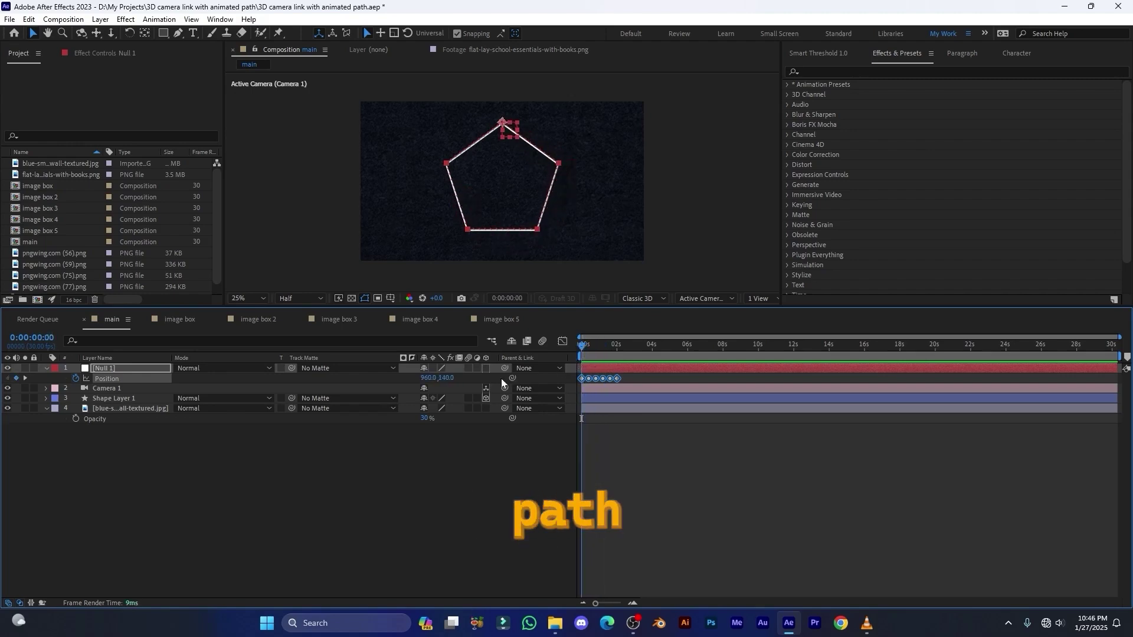
left_click(486, 367)
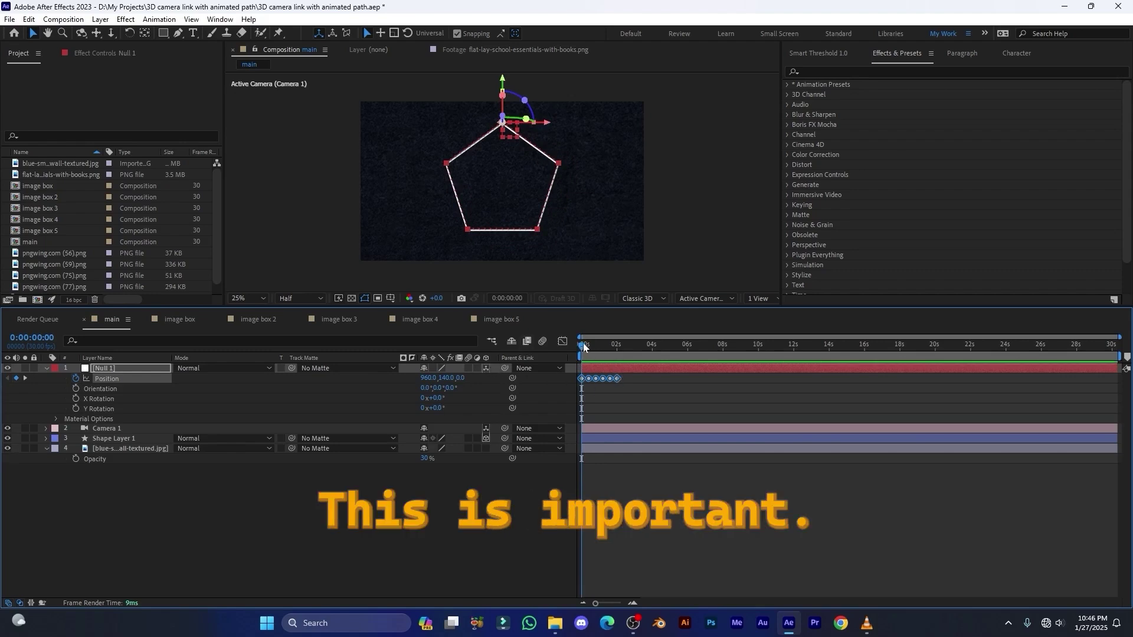
Stretch Null 1's Position keyframes evenly so the last one sits at about 10 seconds, and scrub through the motion.
left_click(755, 354)
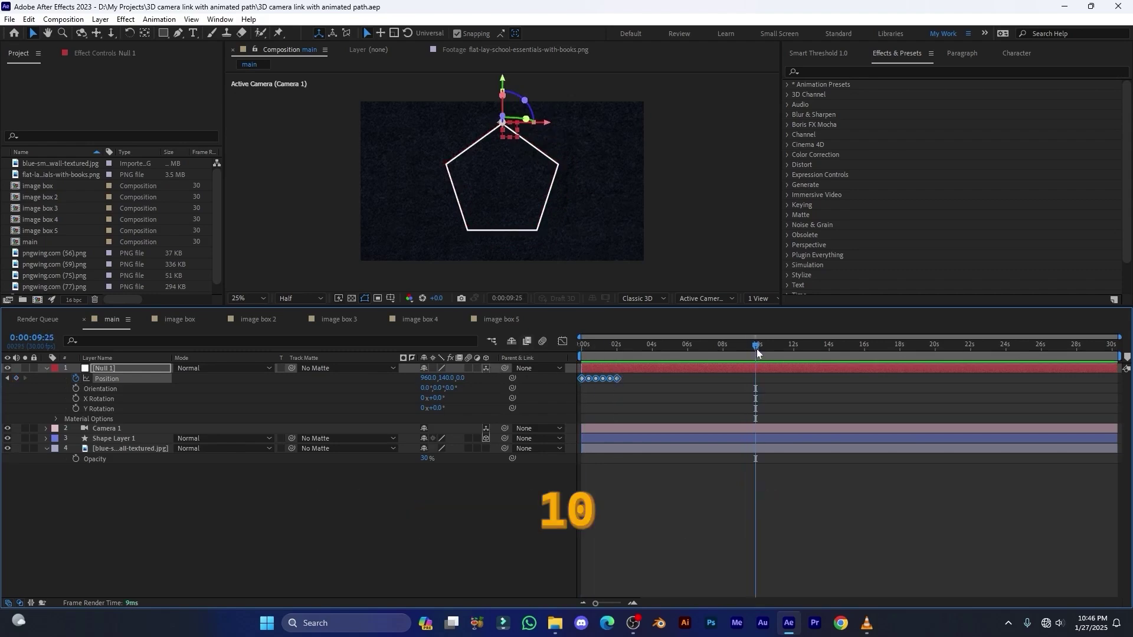
left_click_drag(617, 378, 640, 385)
left_click_drag(753, 391, 751, 391)
left_click(581, 346)
left_click(694, 399)
mouse_move(626, 346)
left_mouse_down()
mouse_move(614, 346)
mouse_move(749, 346)
mouse_move(632, 345)
mouse_move(668, 348)
mouse_move(632, 357)
left_mouse_up()
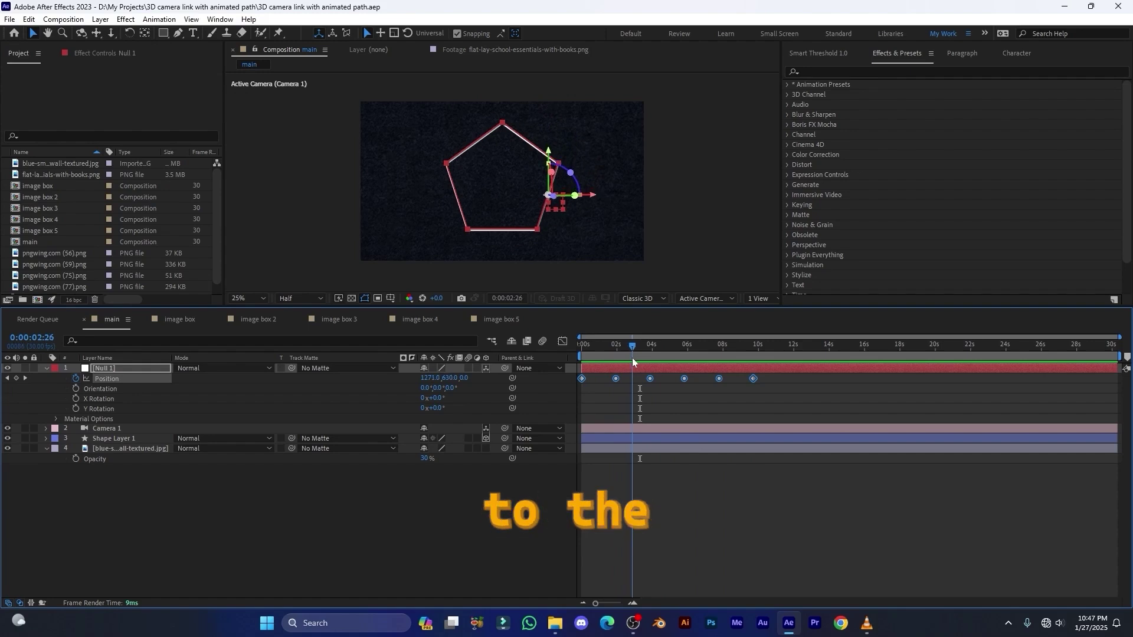
Parent Camera 1 to Null 1 and scrub the timeline to check the camera movement.
left_click(130, 429)
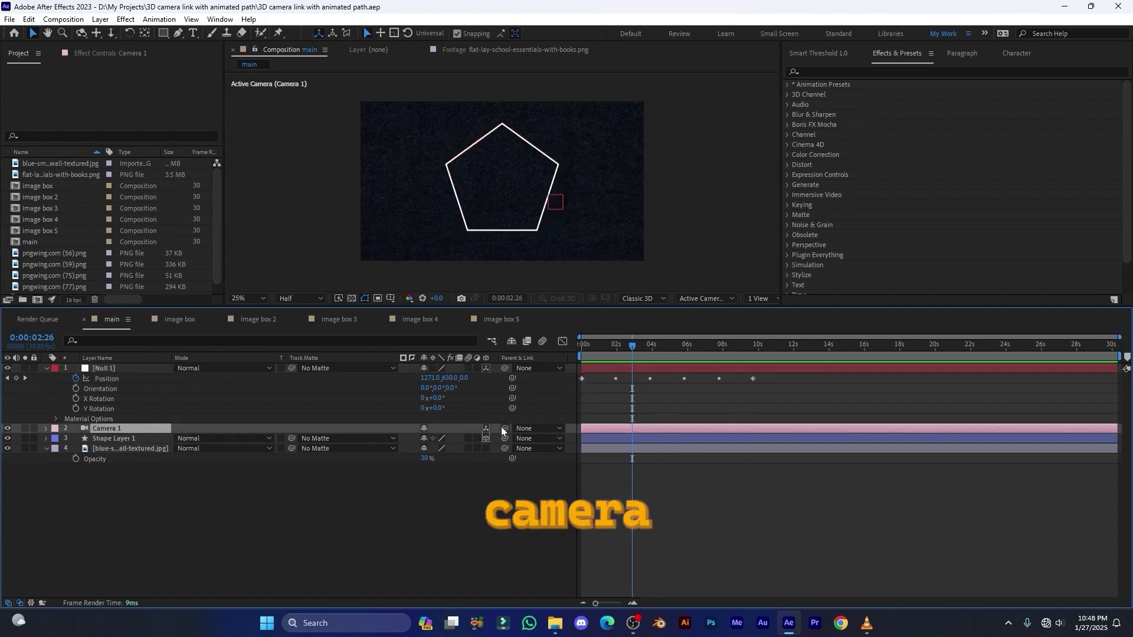
left_click_drag(505, 432, 106, 368)
left_click_drag(505, 433, 135, 369)
left_click_drag(632, 346, 720, 394)
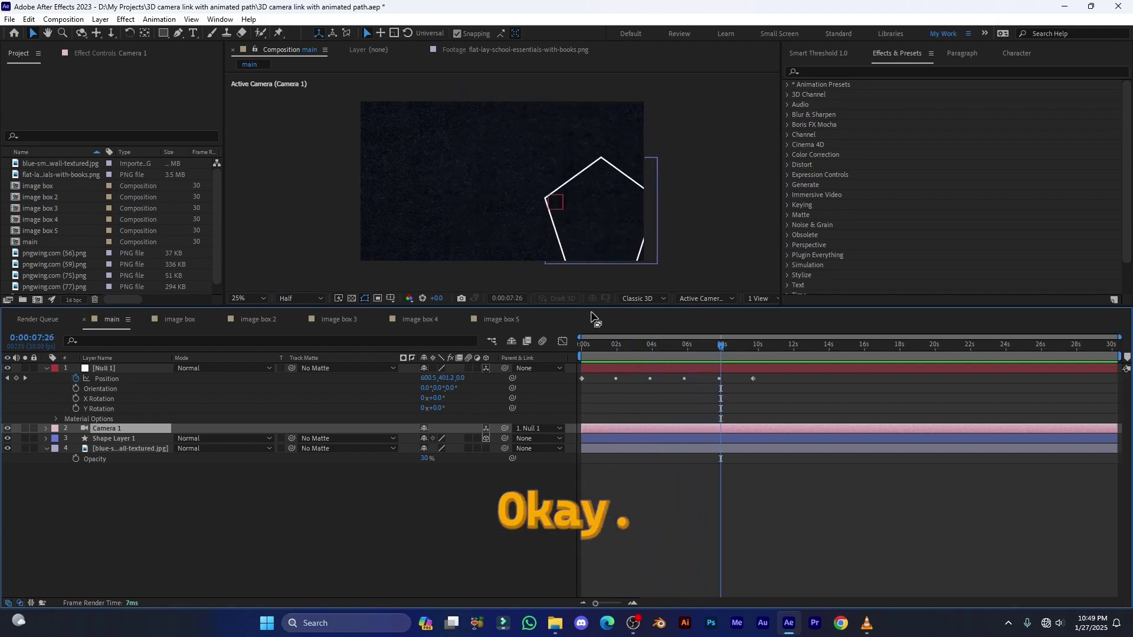
Enlarge the composition preview area and inspect the camera in Custom View 1.
left_click_drag(596, 306, 601, 367)
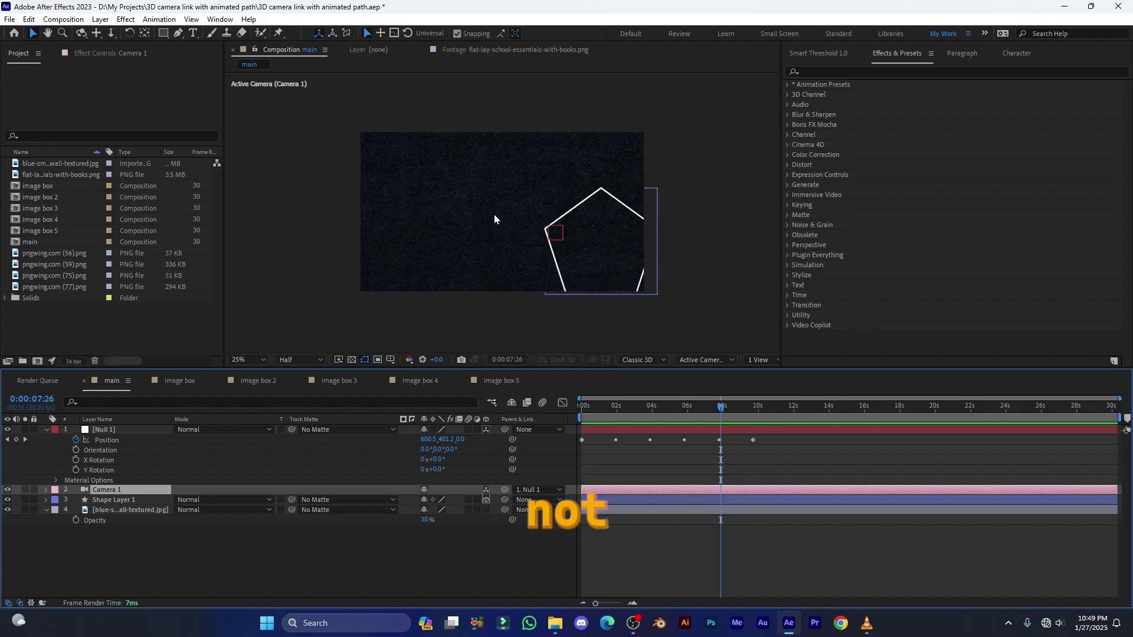
left_click(717, 361)
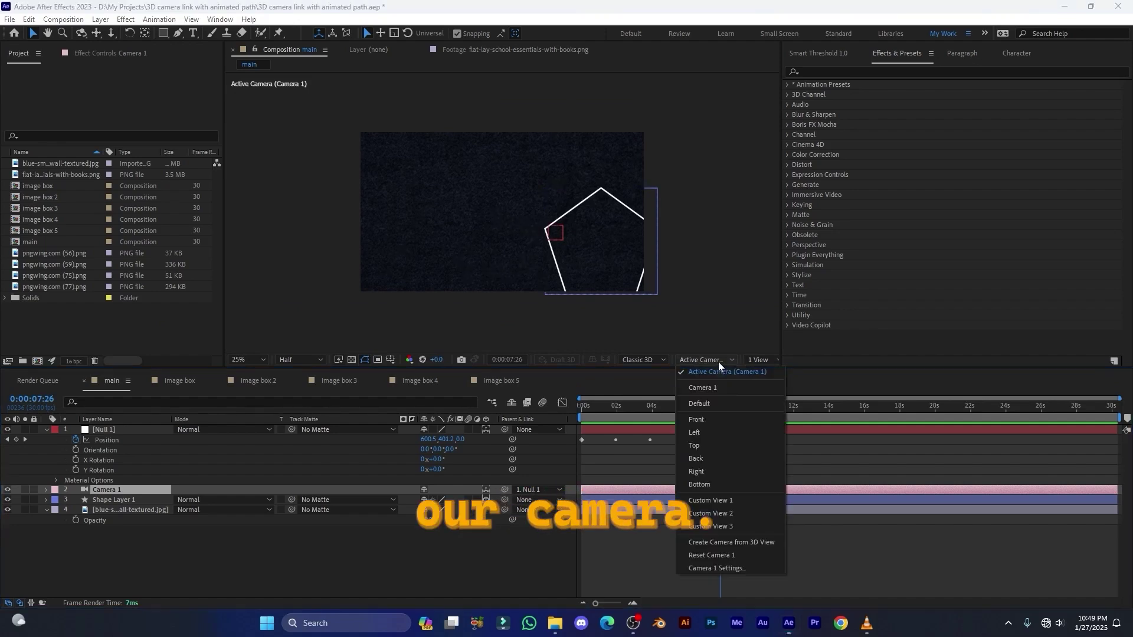
left_click(732, 500)
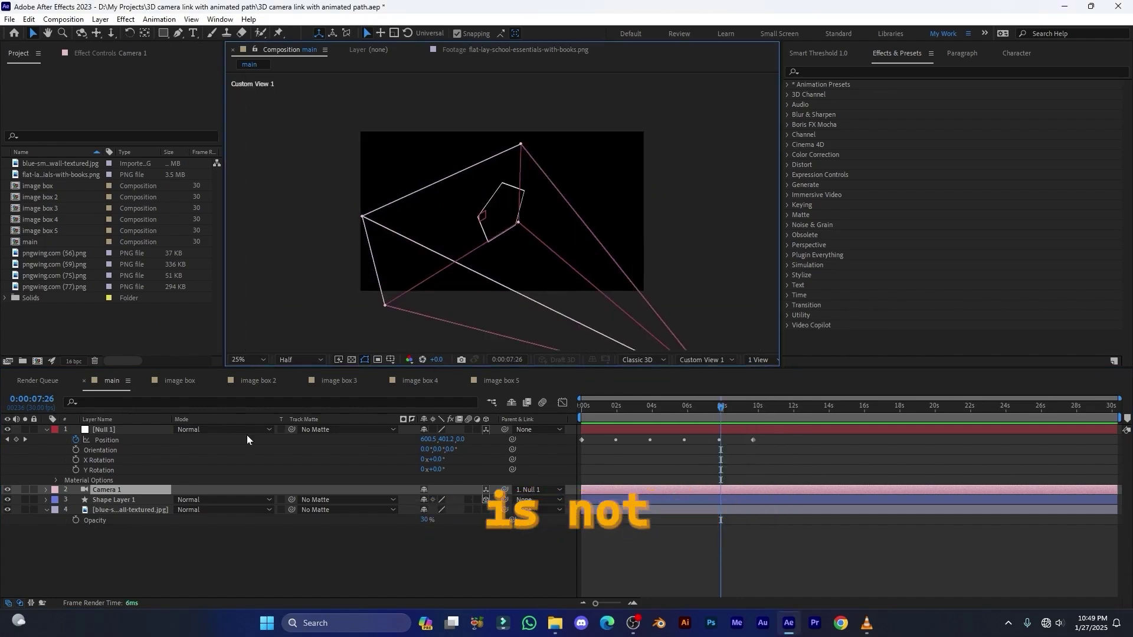
Set the X and Y values of Camera 1's Position to 0.
left_click(97, 487)
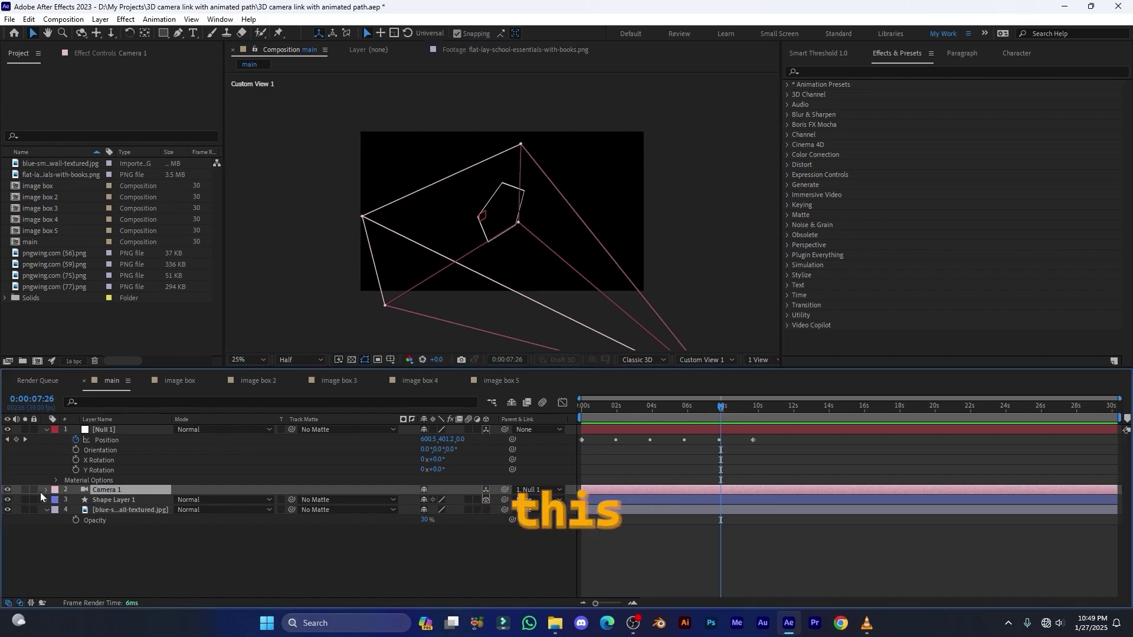
key("p")
left_click(426, 500)
type("0")
key("Return")
left_click(440, 500)
type("0")
key("Return")
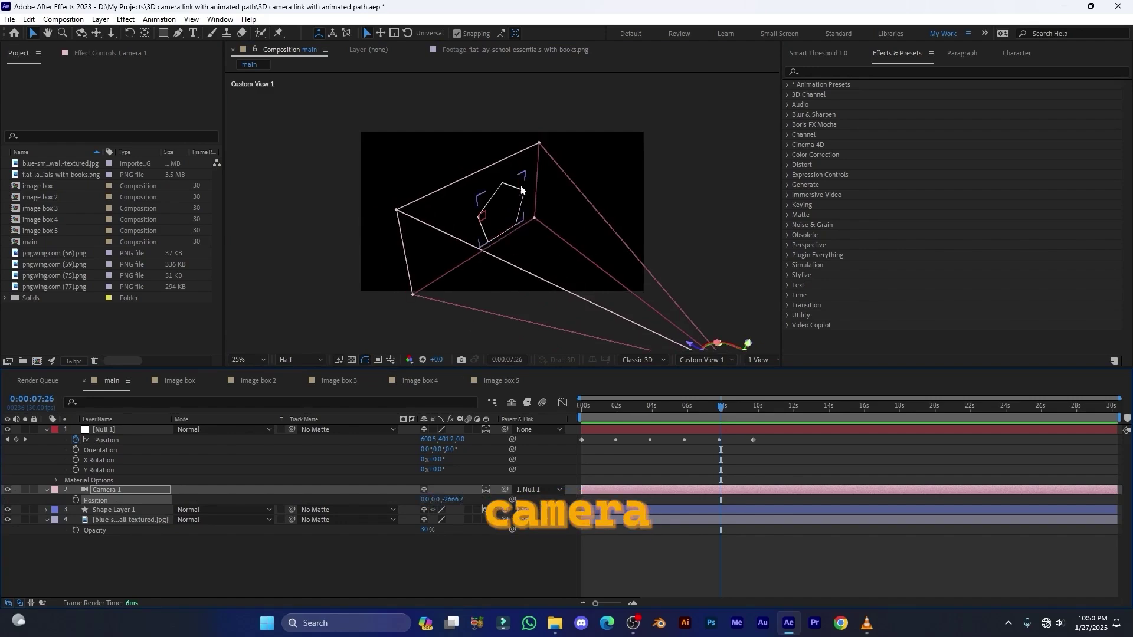
Return to the Active Camera view and scrub to about 0:00:03:20 to check how the camera follows the pentagon.
key("F12")
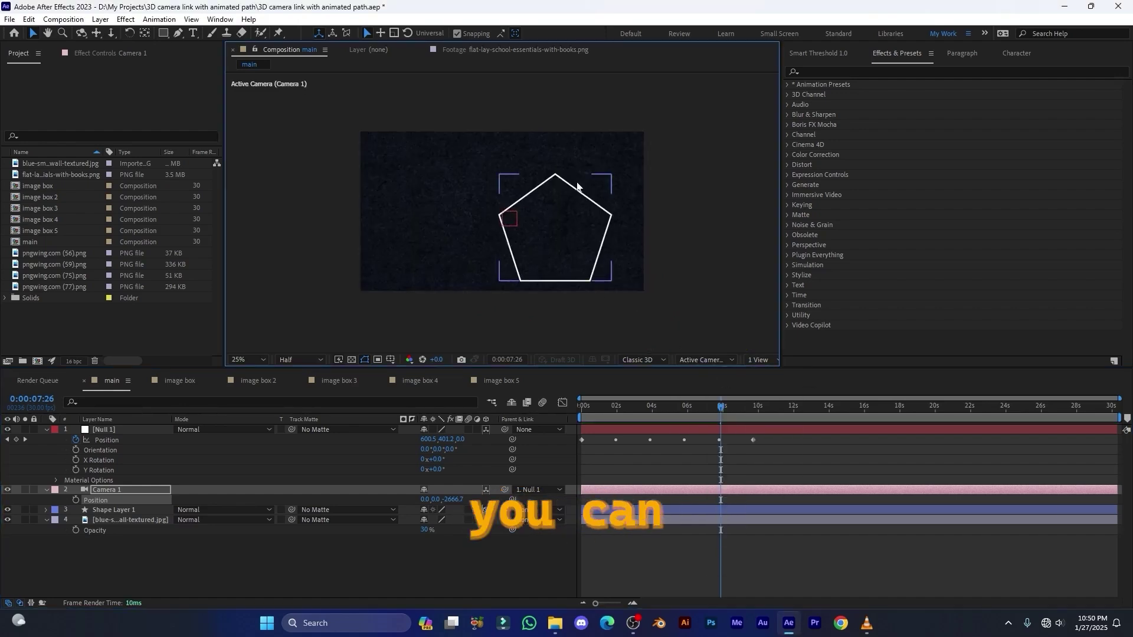
left_click_drag(719, 411, 646, 413)
key("/")
scroll(561, 238, "down", 4)
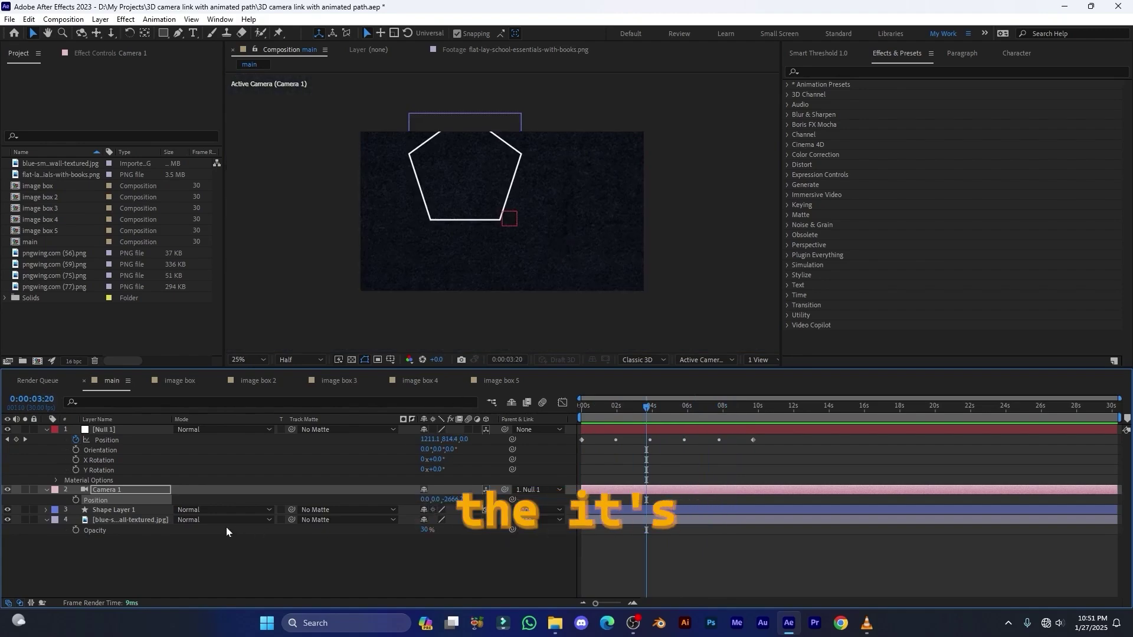
Make the blue textured wall background a 3D layer and set its Z position to 1000.
left_click(137, 517)
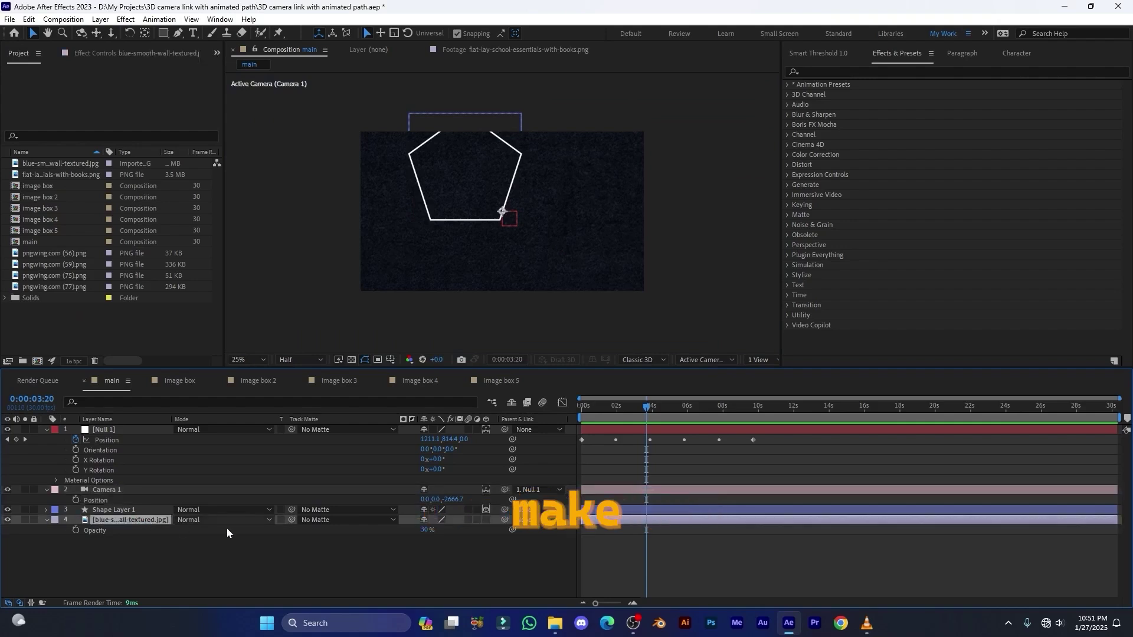
left_click(486, 520)
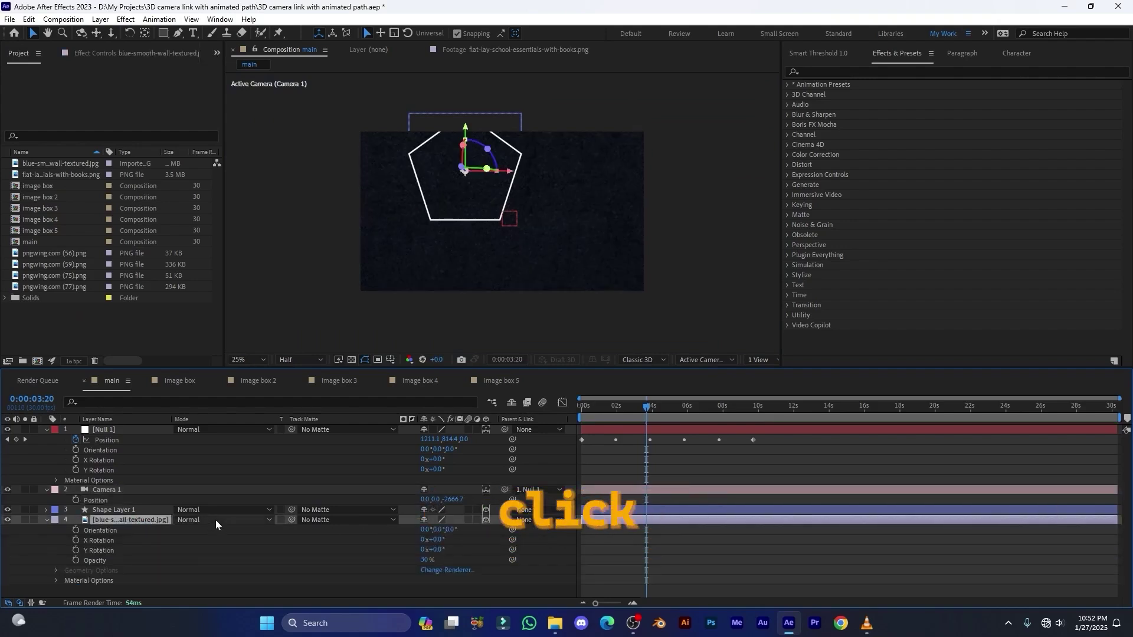
key("p")
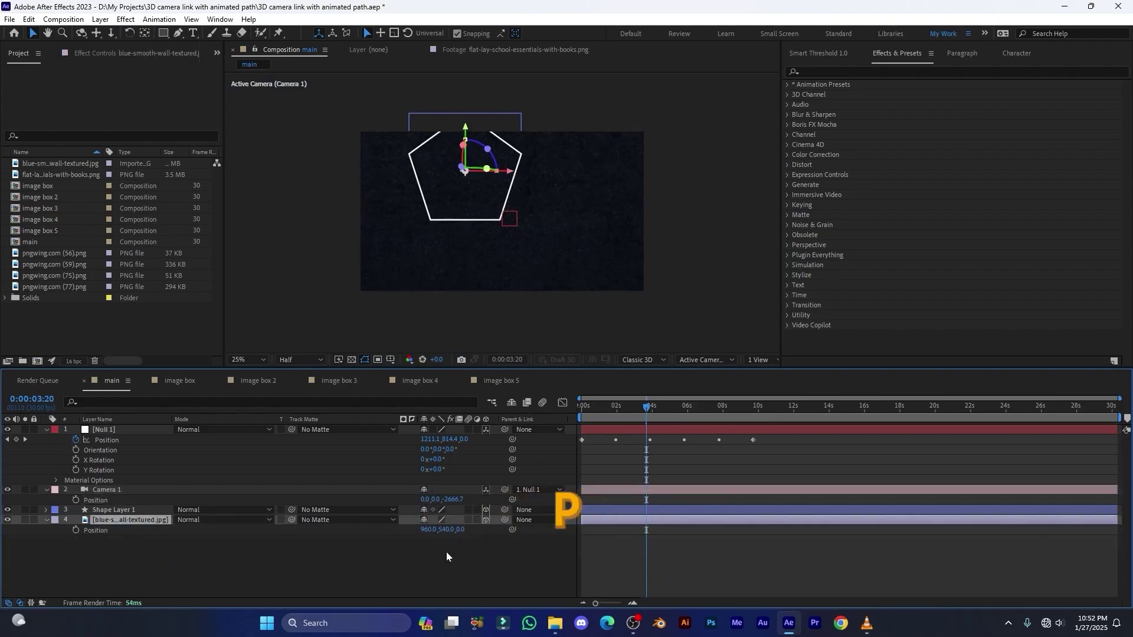
left_click(462, 530)
type("1")
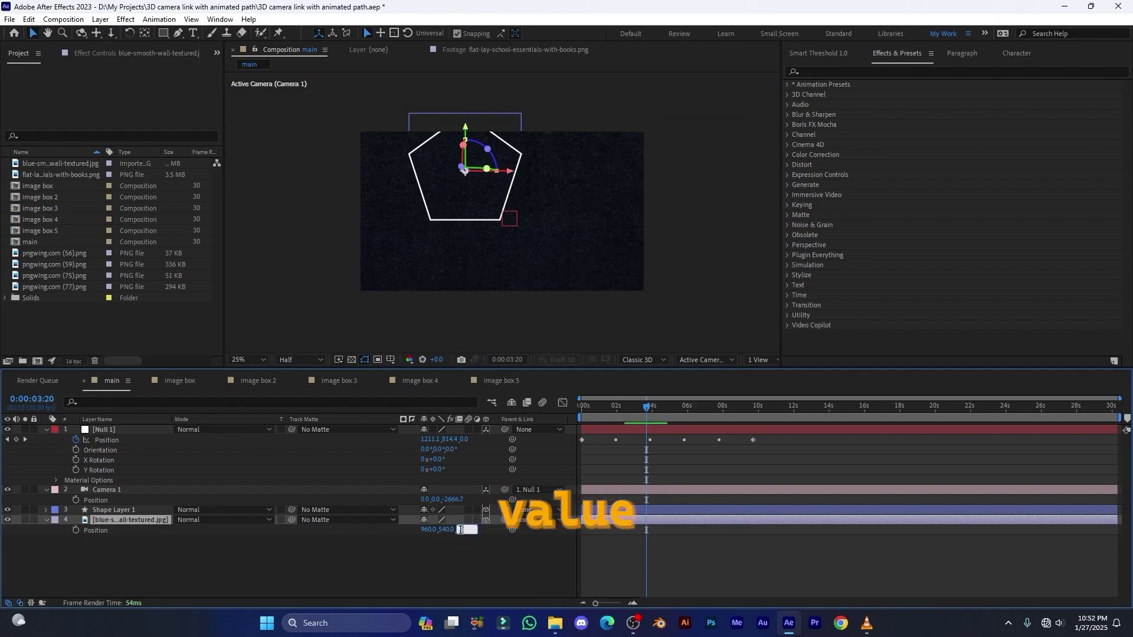
type("000")
key("Return")
Inspect the background's depth in Custom View 1, return to the Active Camera view and scrub to about 8 seconds.
left_click(706, 360)
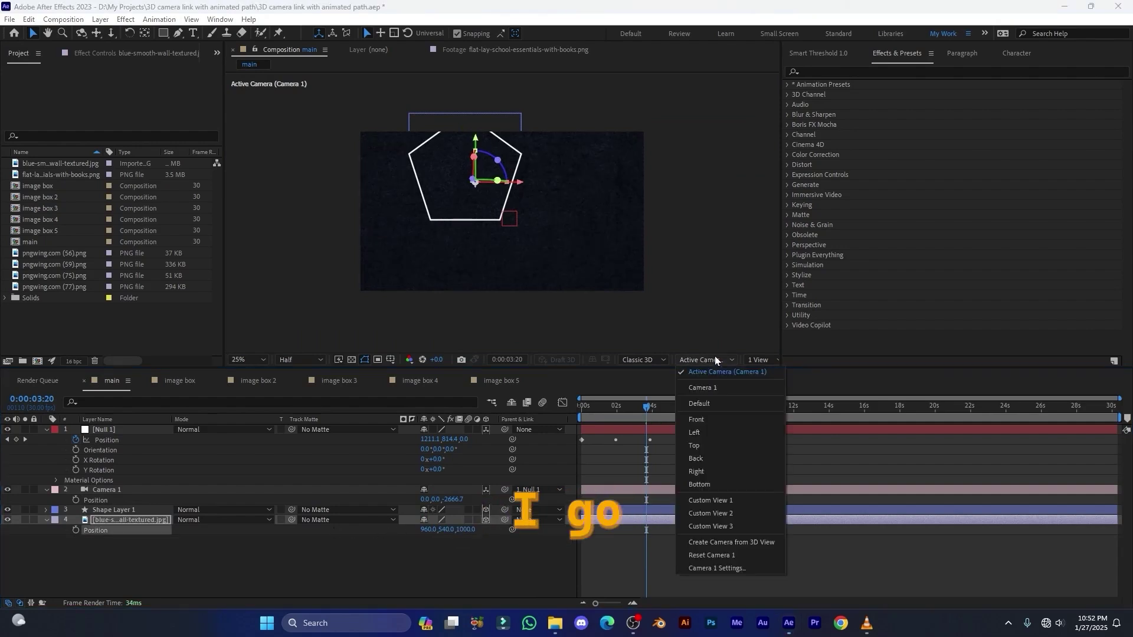
left_click(710, 500)
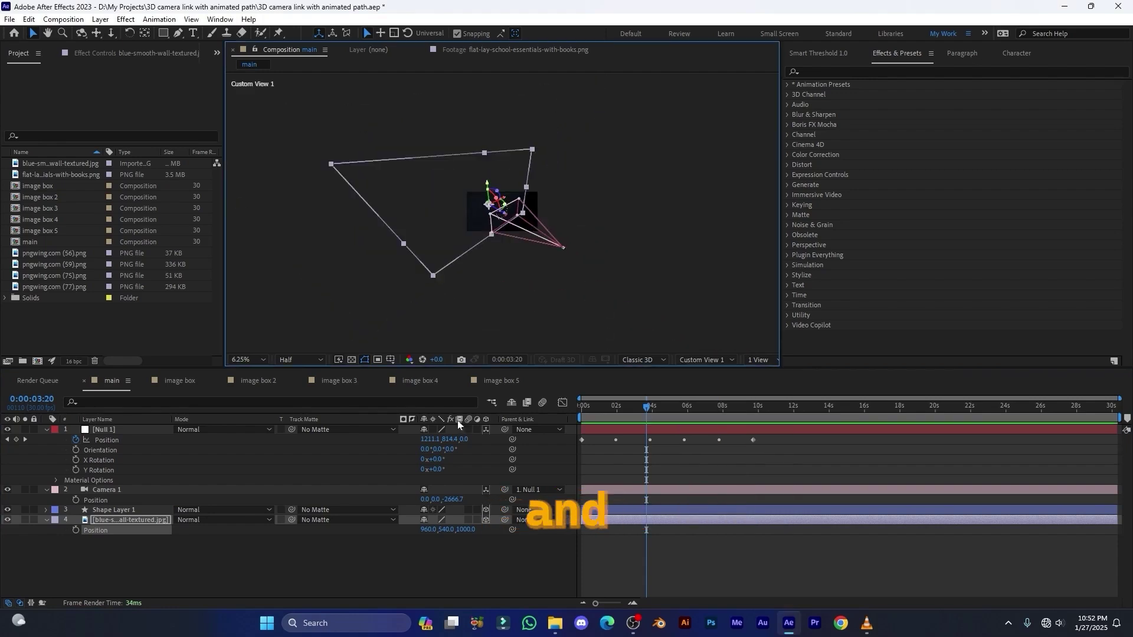
left_click(128, 520)
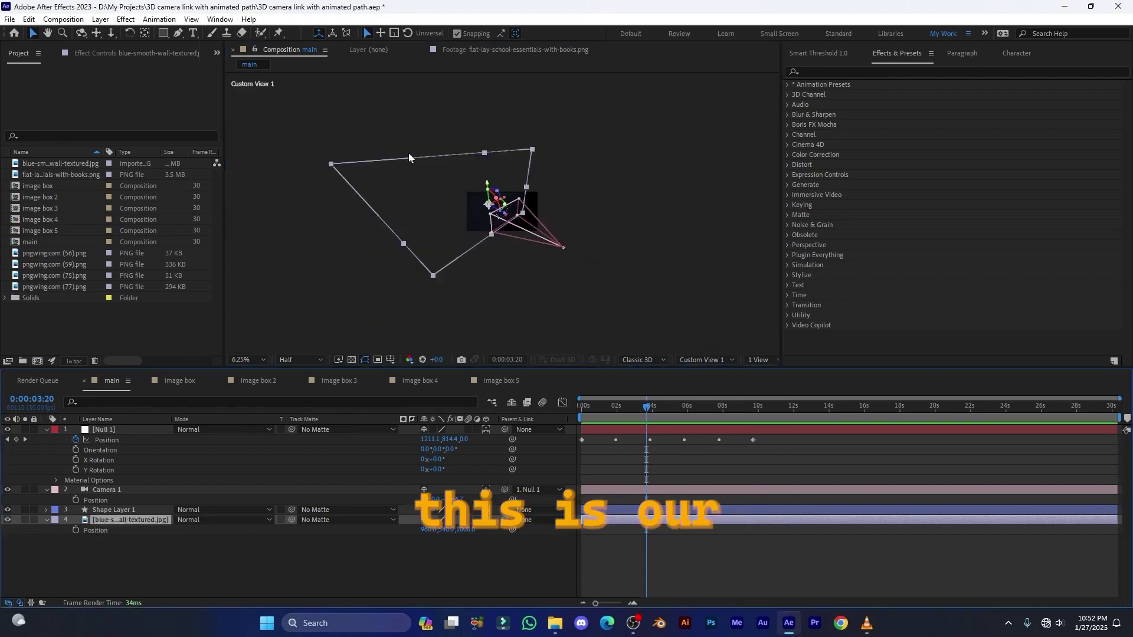
key("period")
left_click(712, 360)
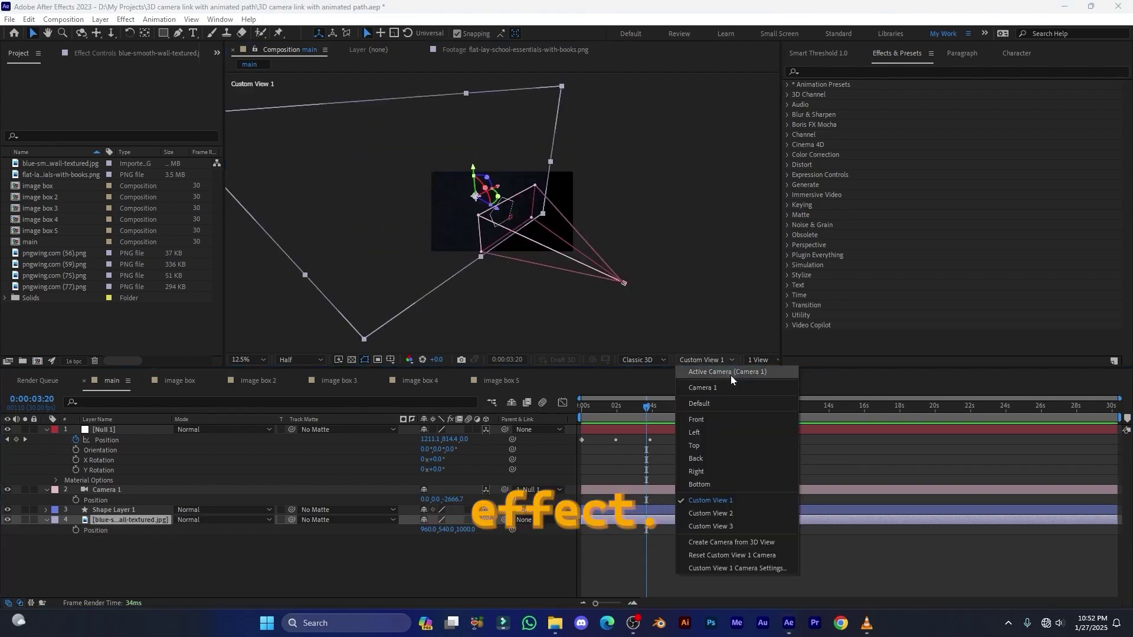
left_click(730, 373)
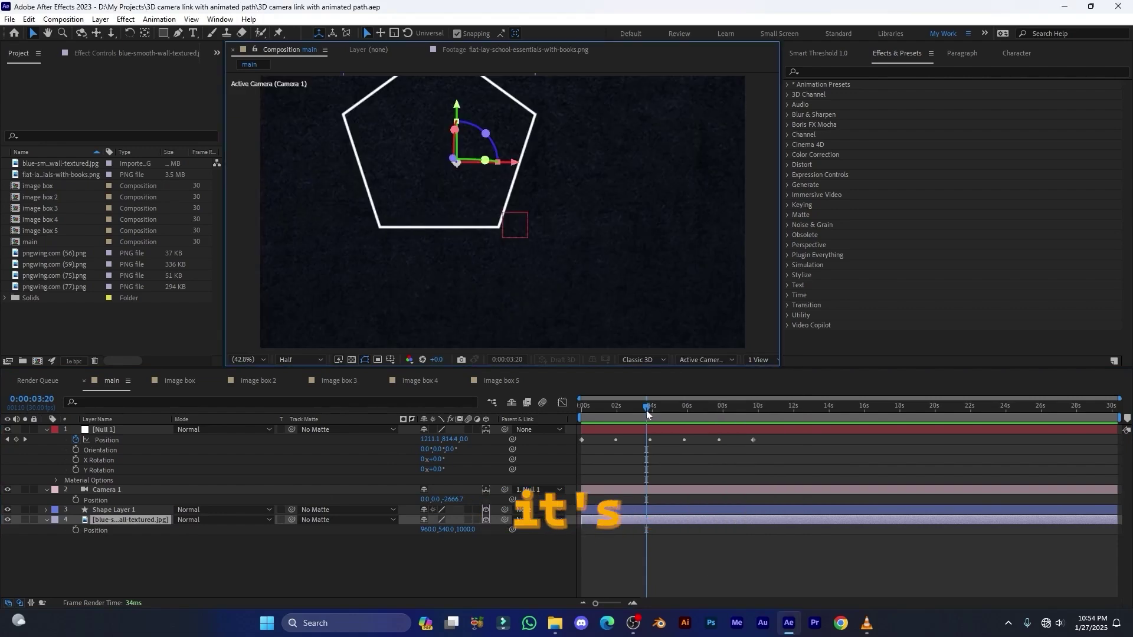
left_click_drag(646, 407, 725, 410)
Collapse Null 1 and Camera 1, expand Shape Layer 1 and add Trim Paths to it.
left_click(46, 430)
left_click(47, 440)
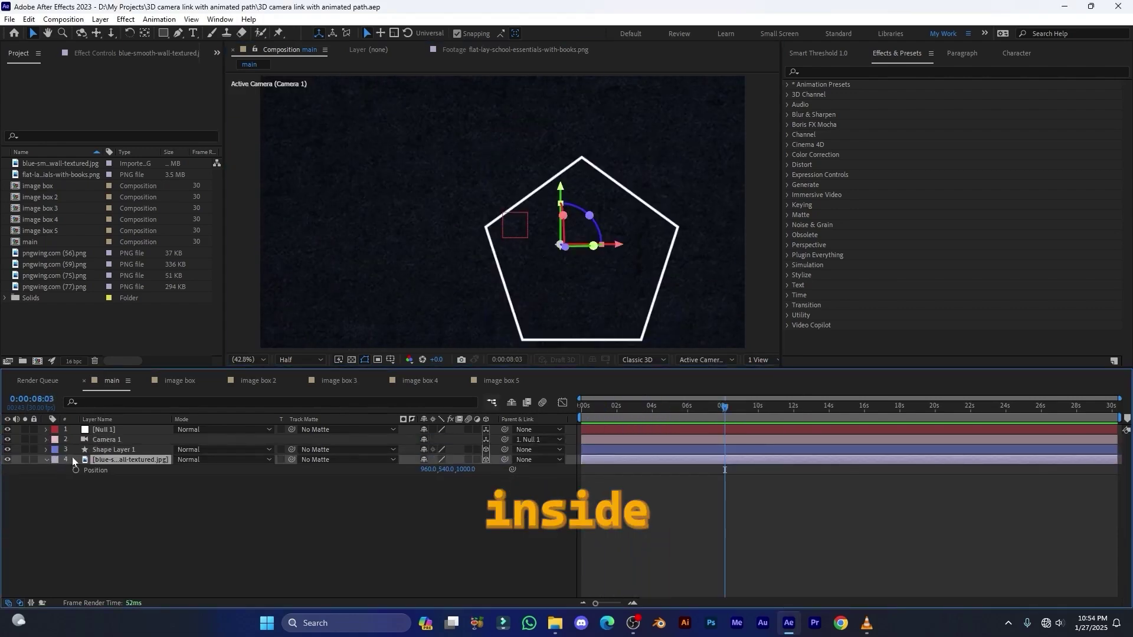
left_click(75, 450)
left_click(46, 451)
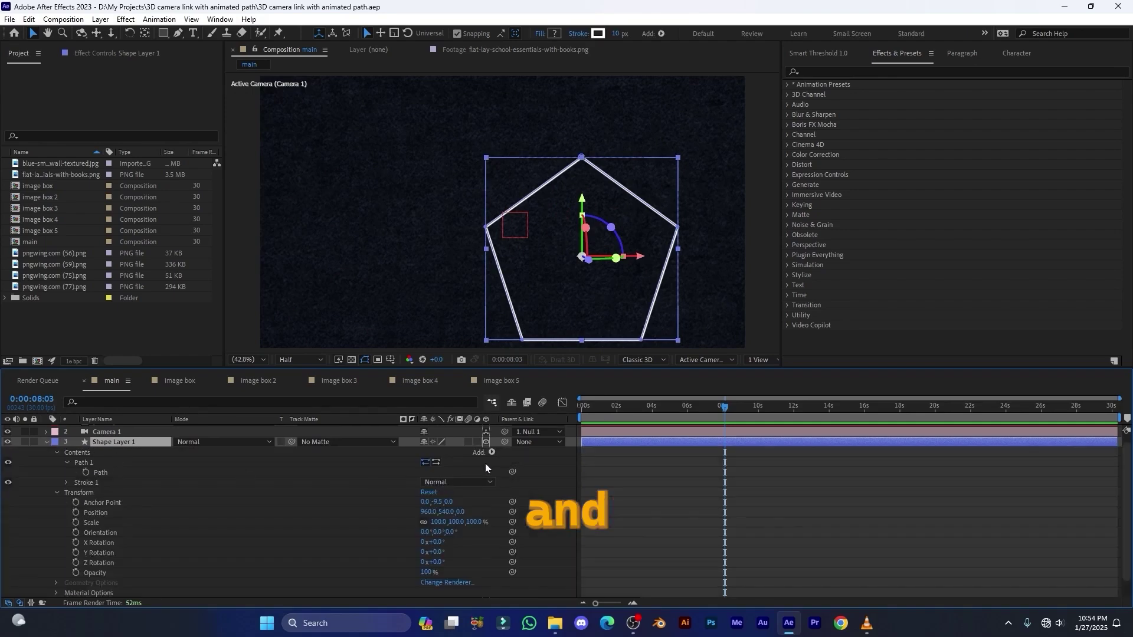
left_click(492, 452)
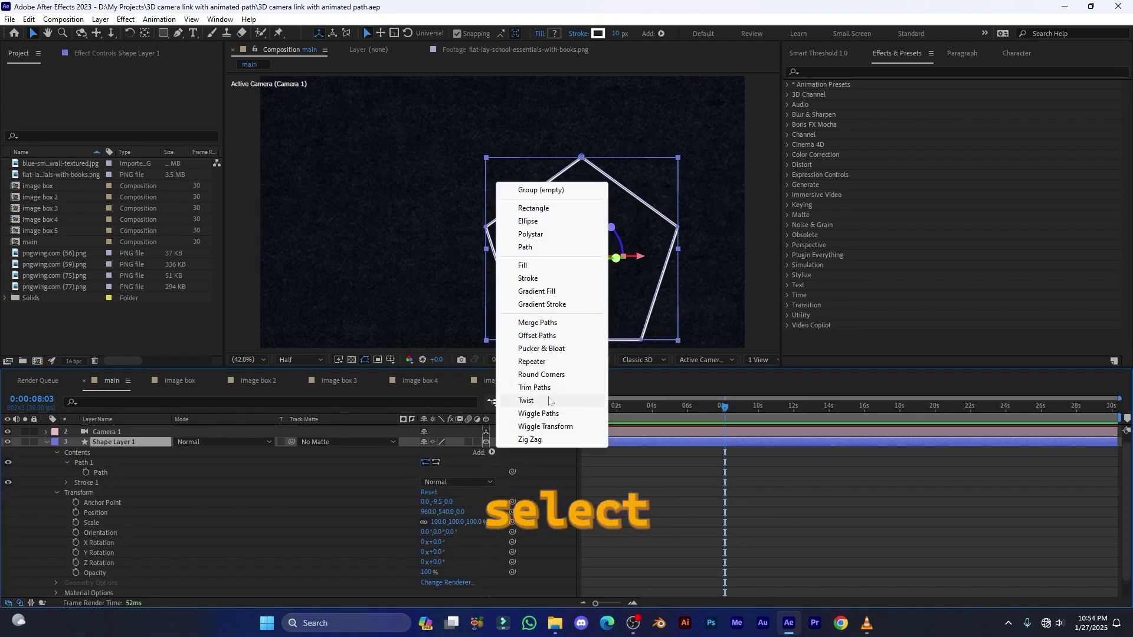
left_click(548, 388)
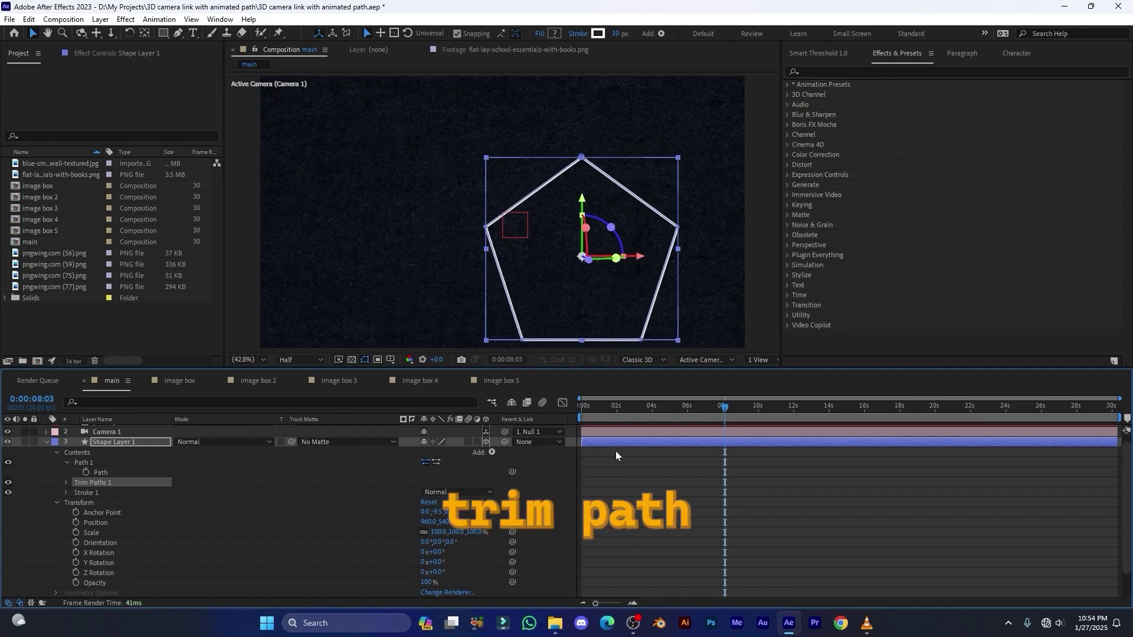
Reveal Null 1's keyframes and enable keyframing for the End property of Trim Paths 1 at 0:00:00:00.
scroll(126, 444, "up", 1)
left_click(116, 429)
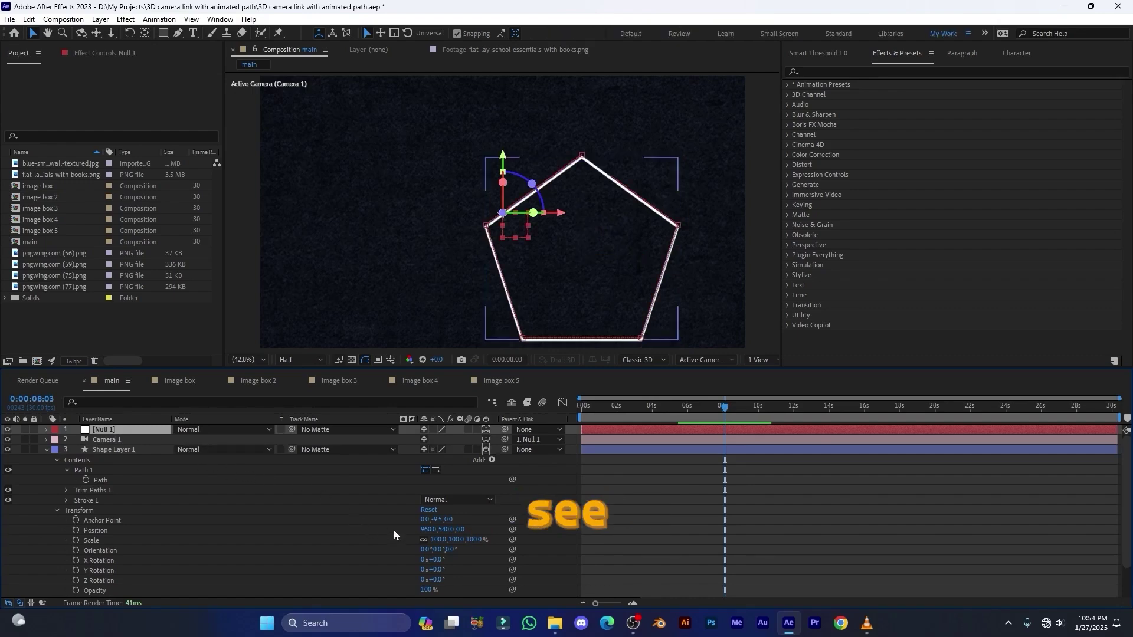
key("u")
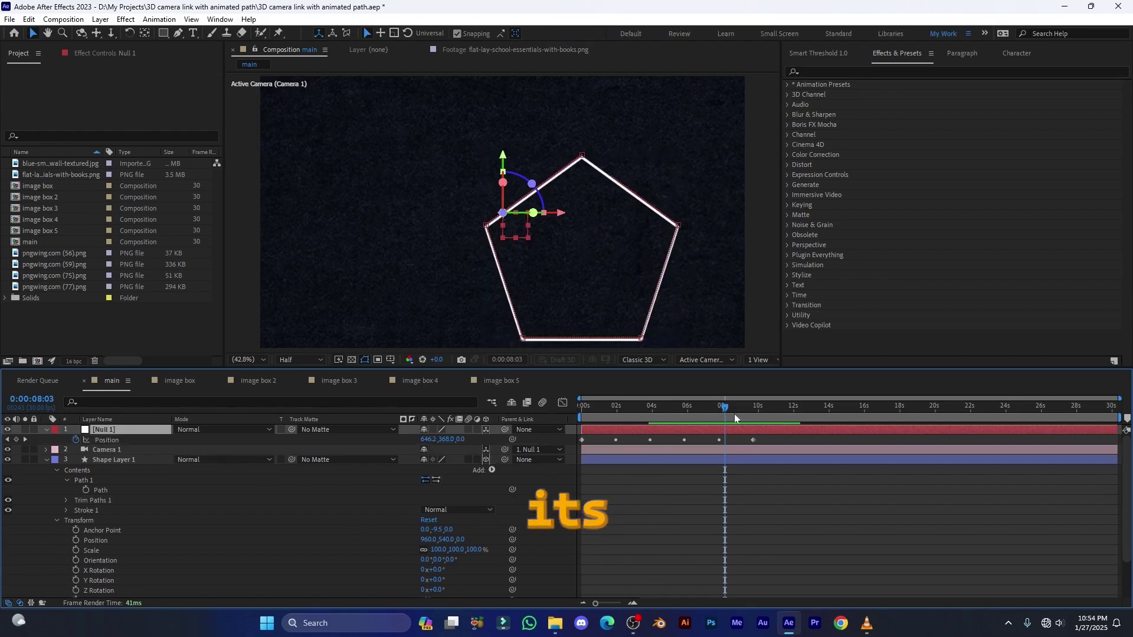
left_click_drag(725, 408, 568, 409)
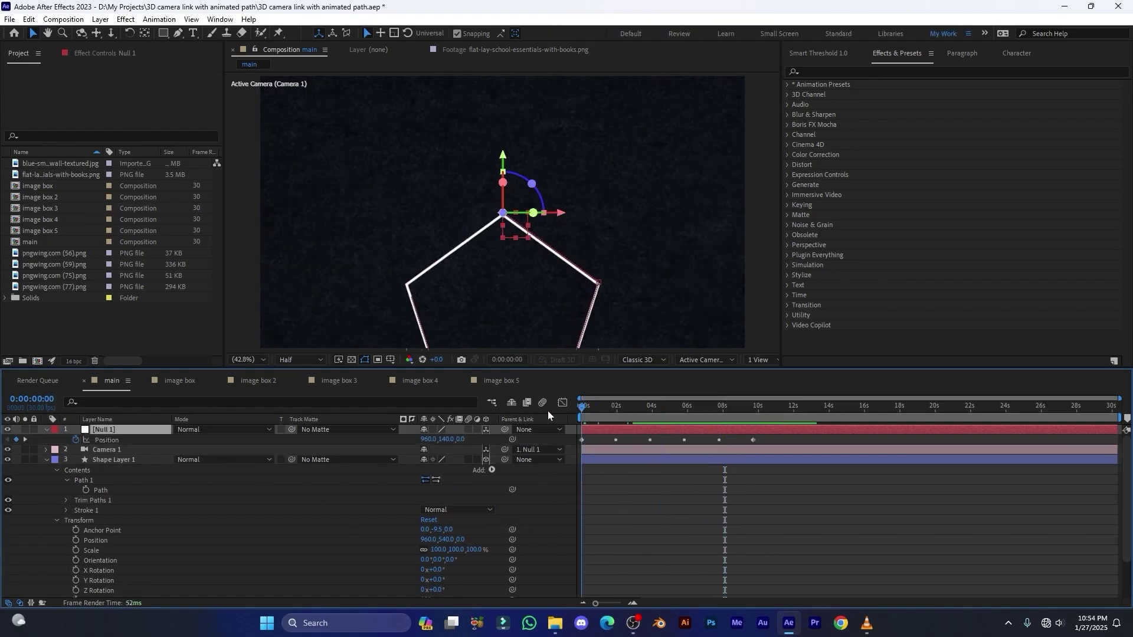
left_click(66, 501)
left_click(87, 520)
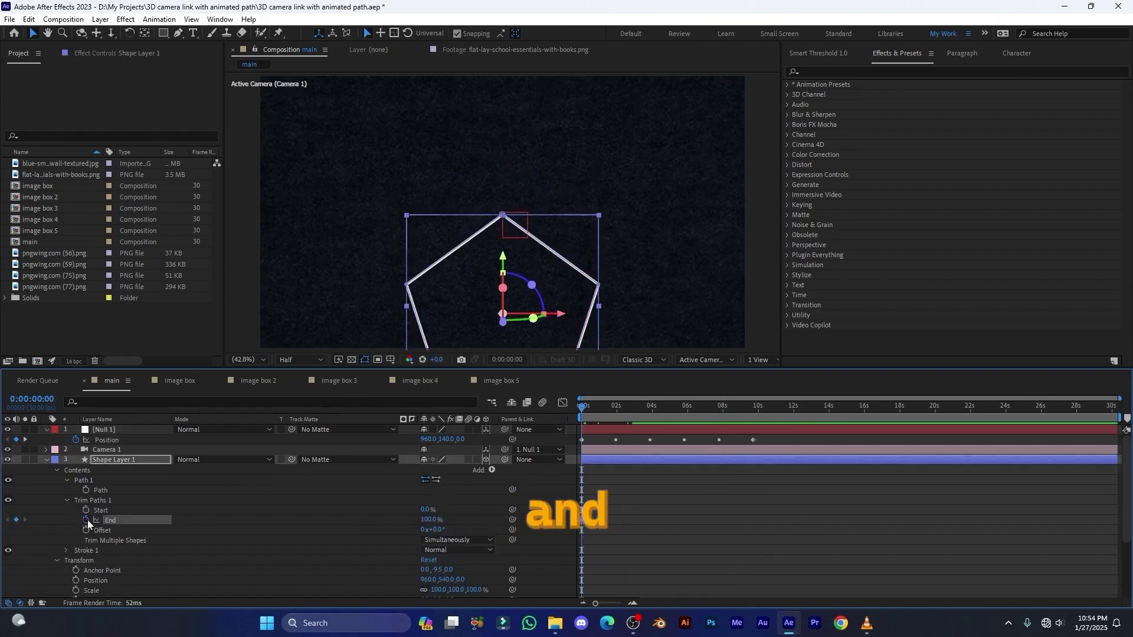
Test Trim Paths 1's End value at 0% on the first frame and restore it to 100%.
left_click_drag(425, 520, 283, 528)
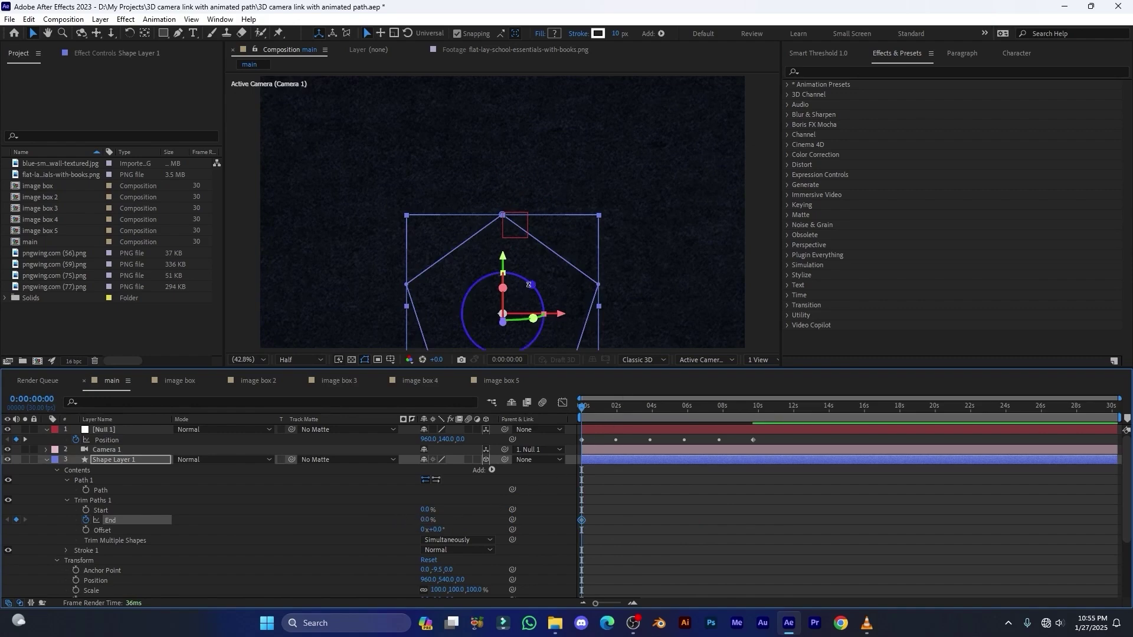
key("comma")
key("comma")
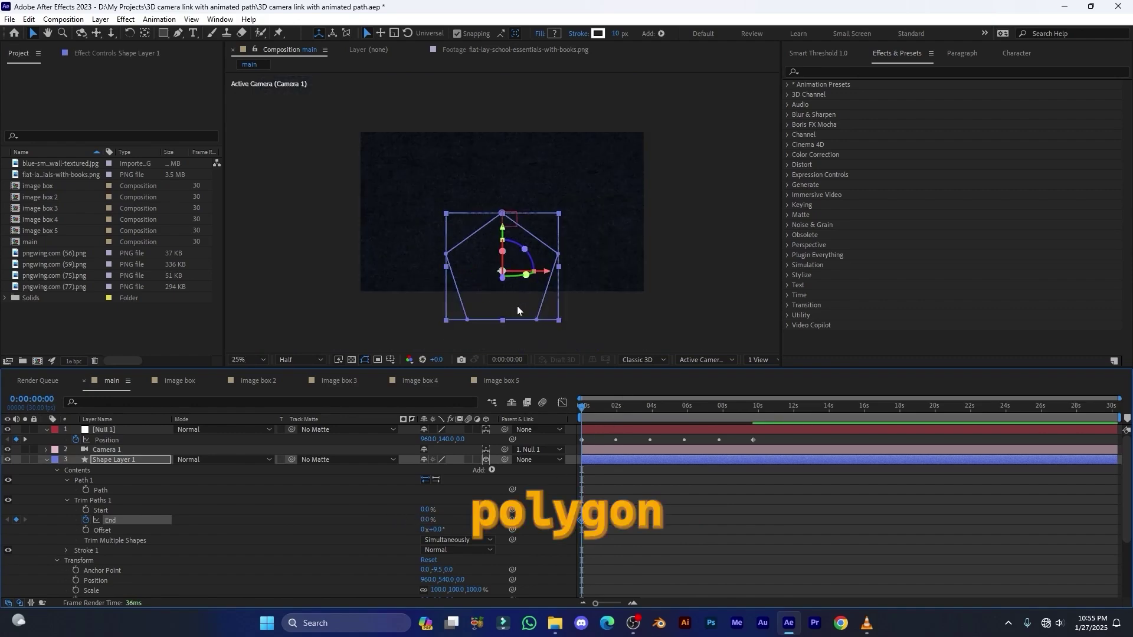
left_click(426, 520)
type("100")
key("Return")
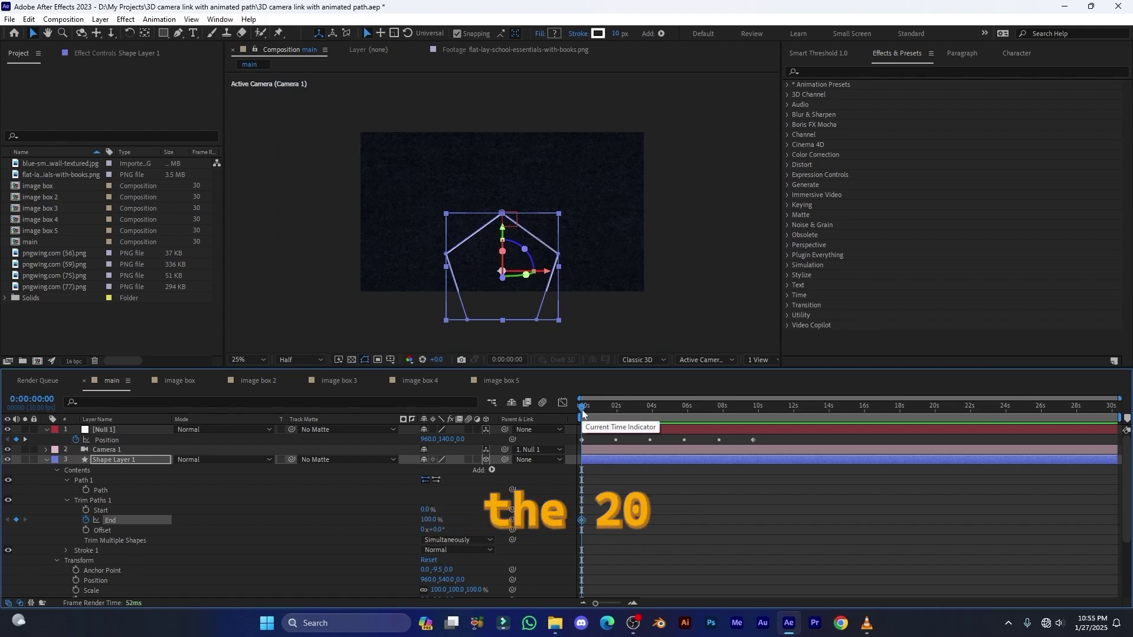
Keyframe the Trim Paths End value at 20% at 0:00:01:28 and at 0% at 0:00:00:00.
left_click_drag(582, 408, 618, 410)
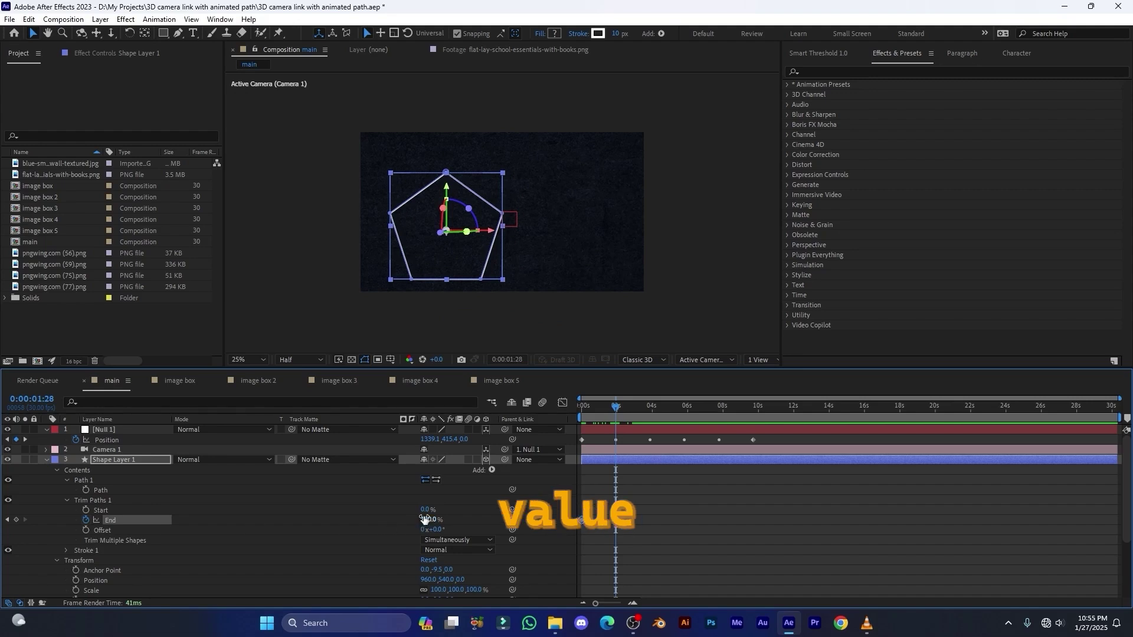
type("20")
key("Return")
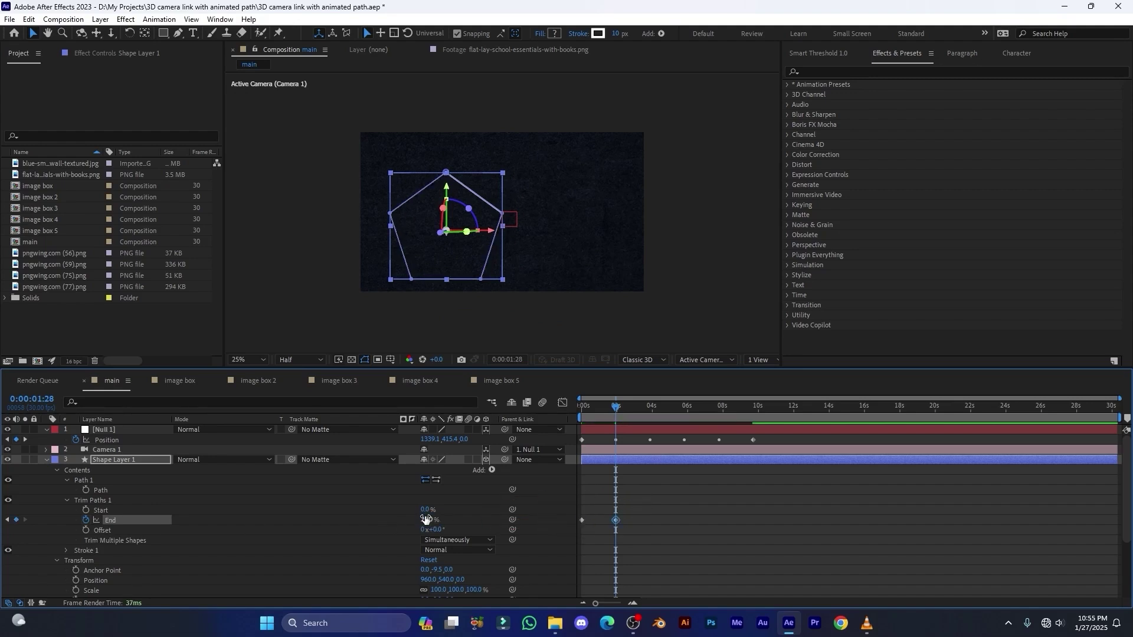
key("Home")
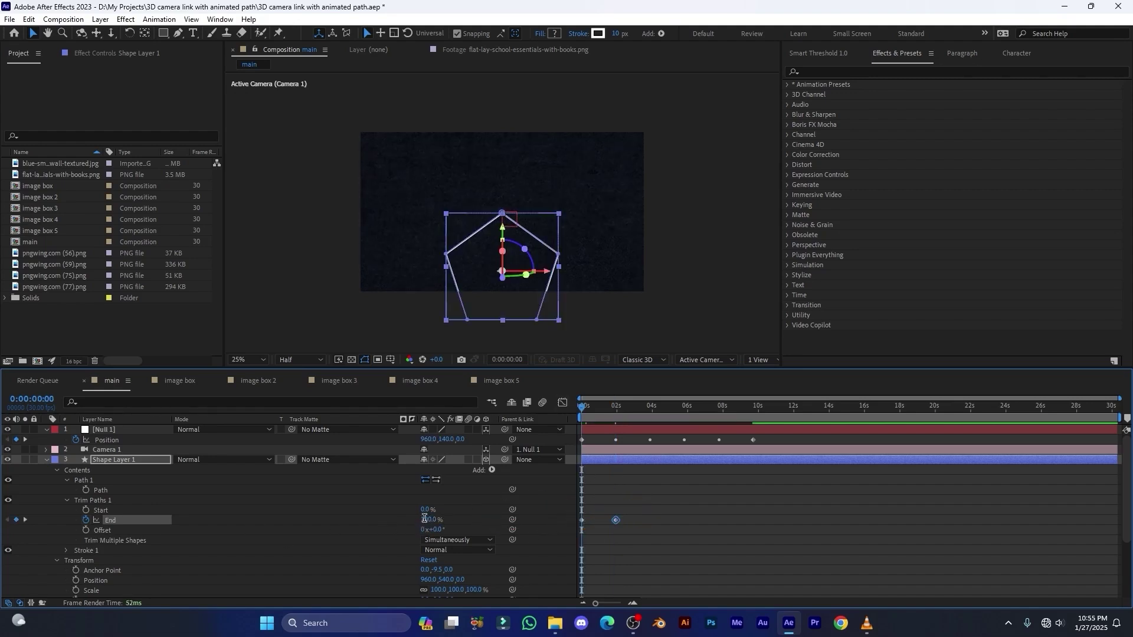
type("0")
key("Return")
left_click(618, 409)
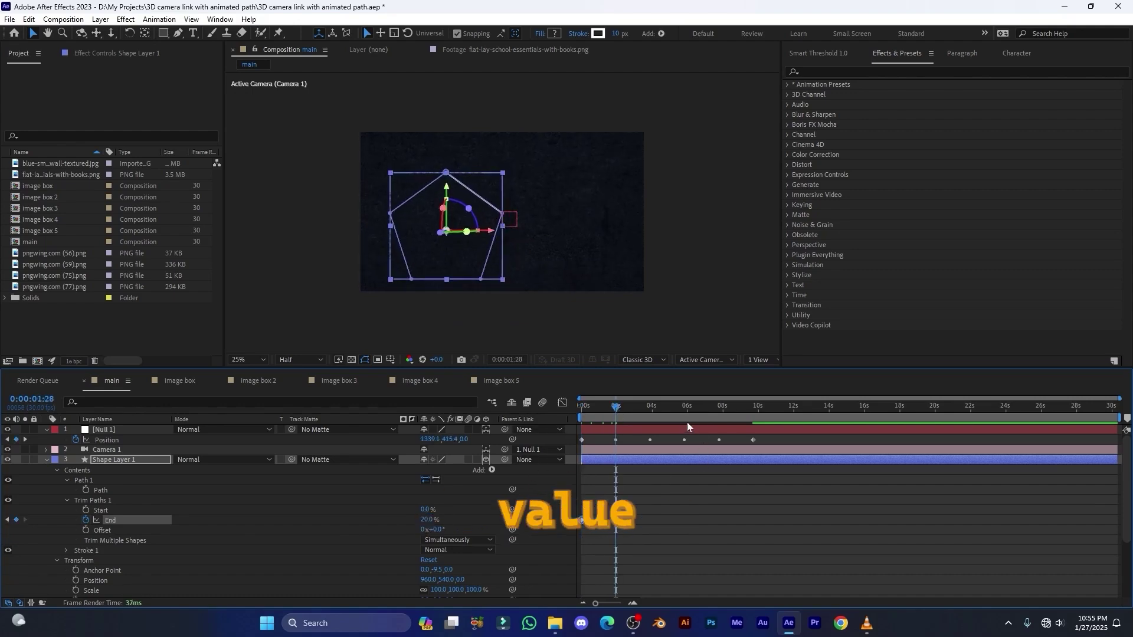
Add Trim Paths End keyframes of 40% at 0:00:03:26 and 60% at 0:00:05:25, aligned with Null 1's Position keyframes.
left_click(653, 407)
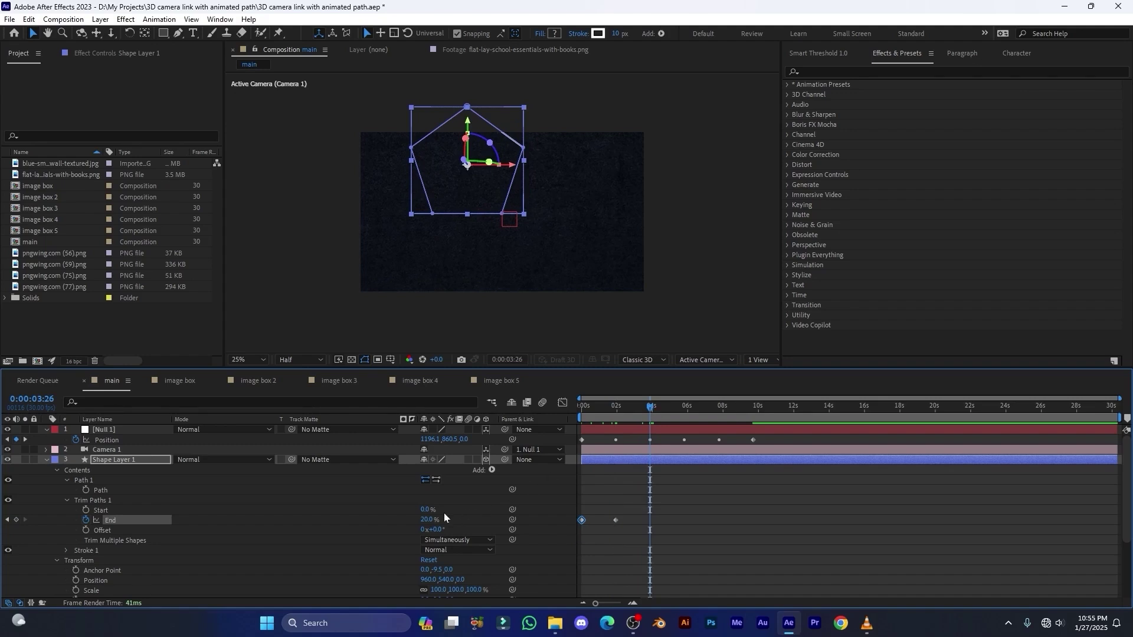
left_click(429, 519)
type("40")
key("Return")
left_click(686, 408)
left_click_drag(686, 412, 685, 412)
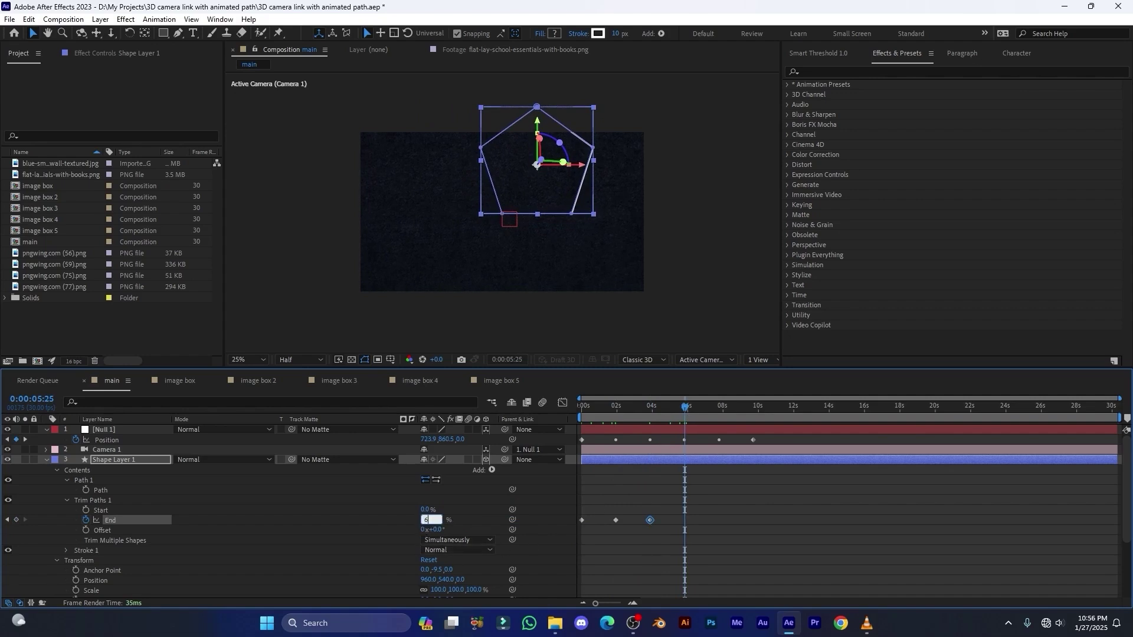
key("Return")
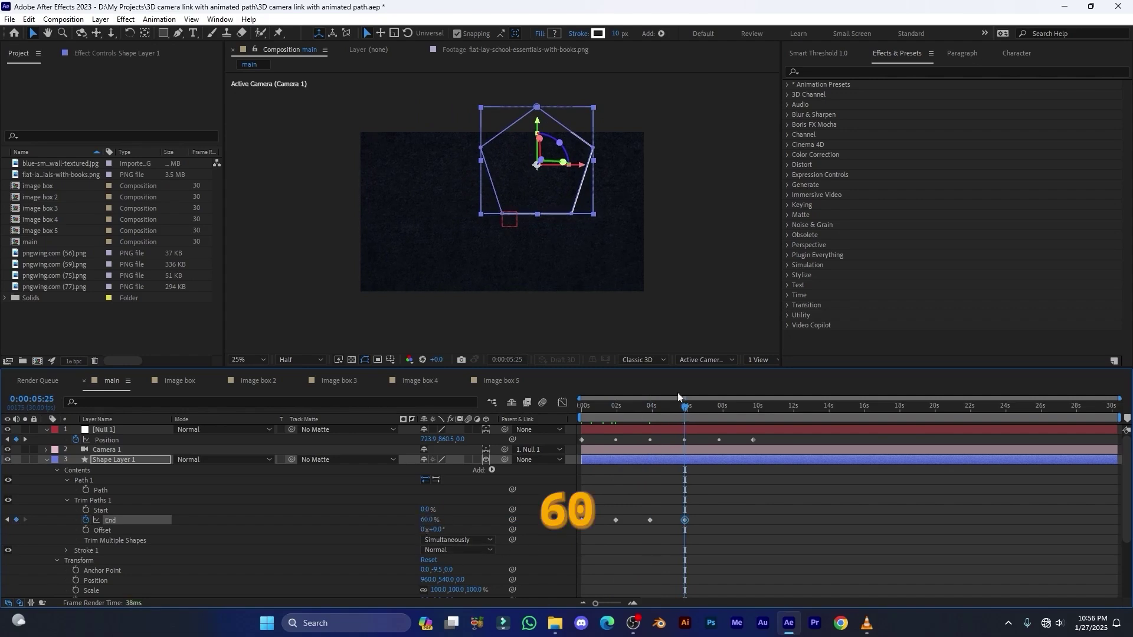
Add Trim Paths End keyframes of 80% at 0:00:07:23 and 100% at Null 1's last Position keyframe, 0:00:09:21.
left_click(719, 407)
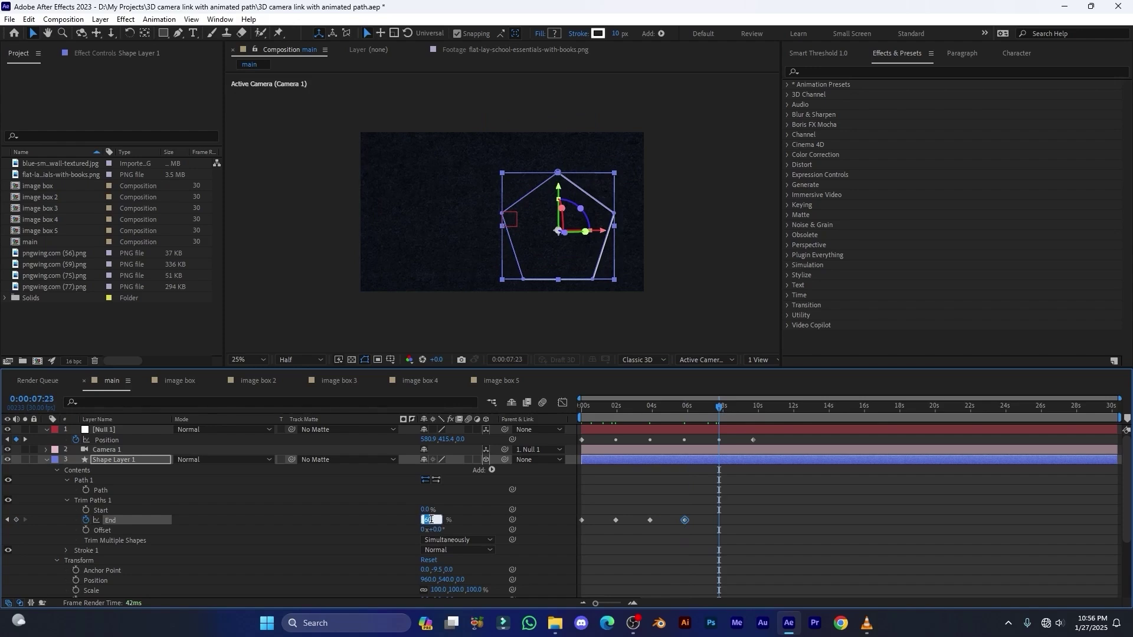
key("Return")
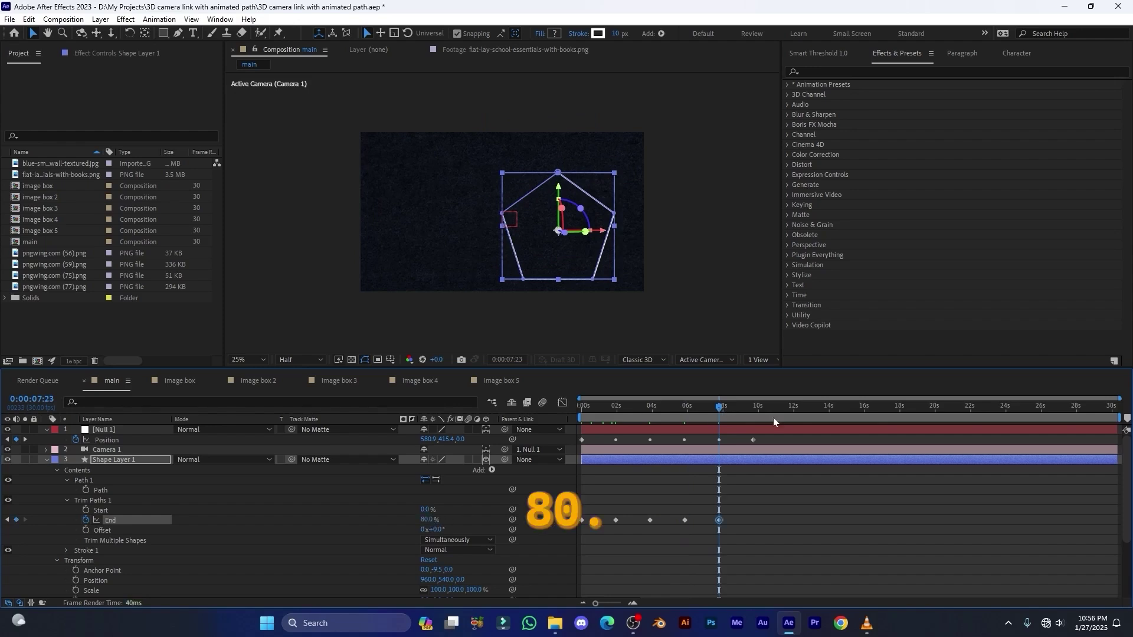
left_click_drag(743, 413, 756, 417)
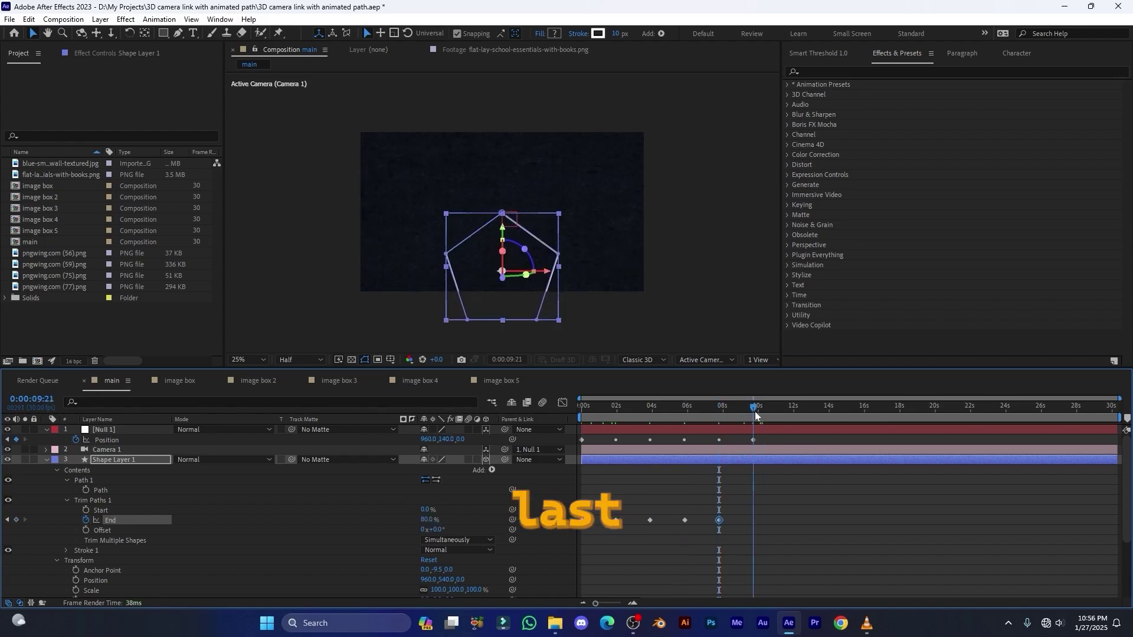
left_click(427, 519)
type("100")
key("Return")
Play back the composition from the start to check that the path draws in sync with the camera move.
scroll(551, 206, "up", 3)
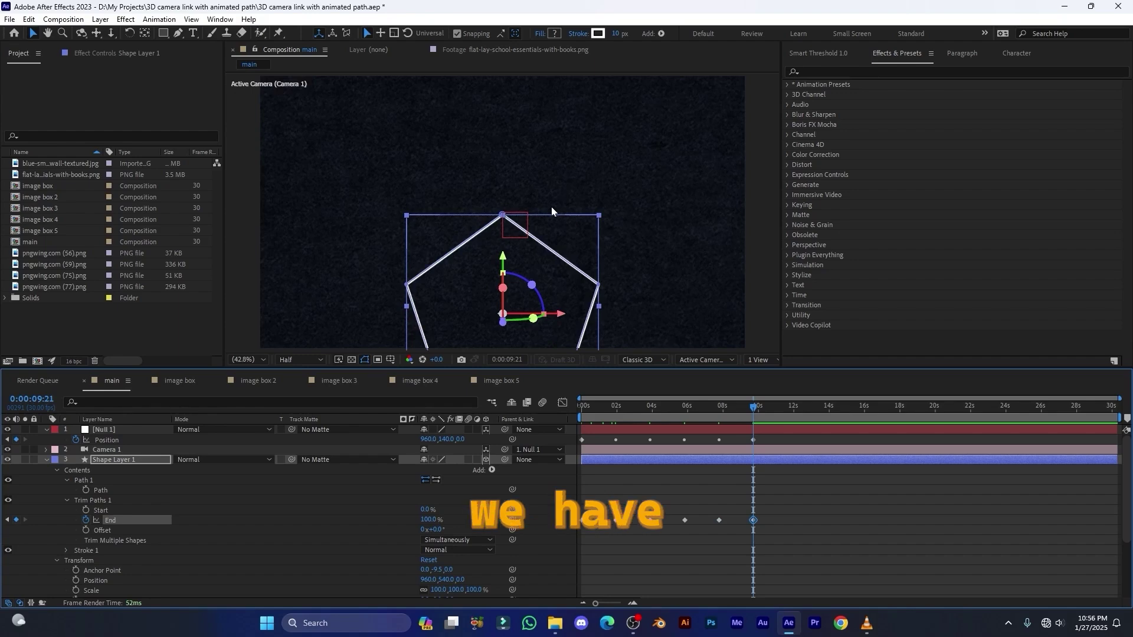
key("space")
key("Home")
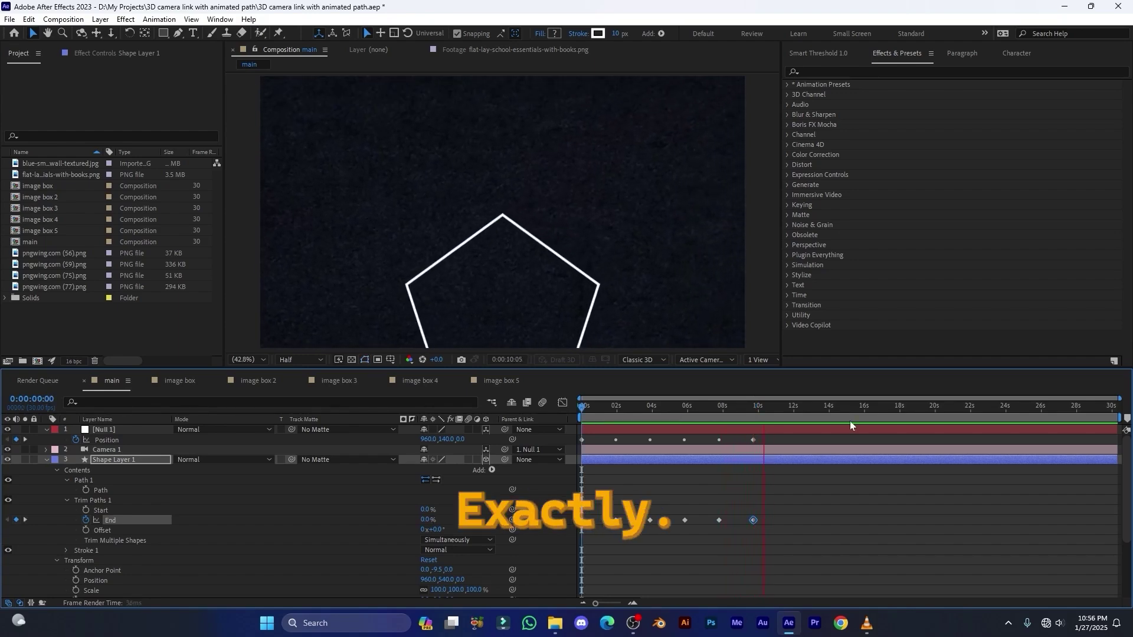
key("space")
Set the roving of all Null 1 Position keyframes to Lock To Time and convert the keyframes to linear.
left_click_drag(763, 436, 551, 449)
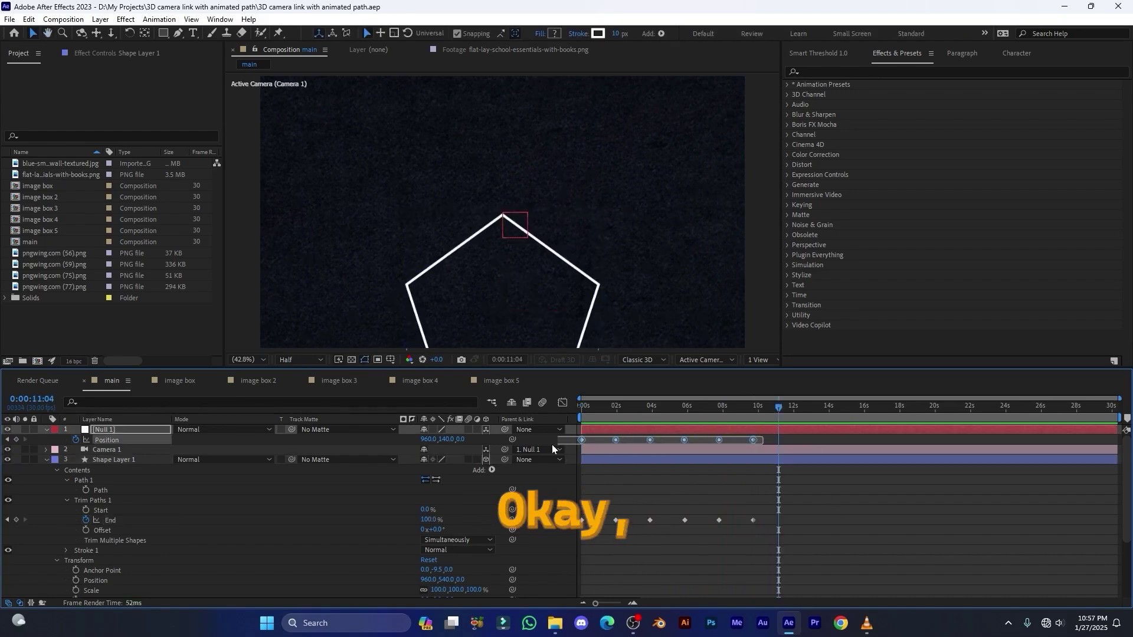
right_click(758, 438)
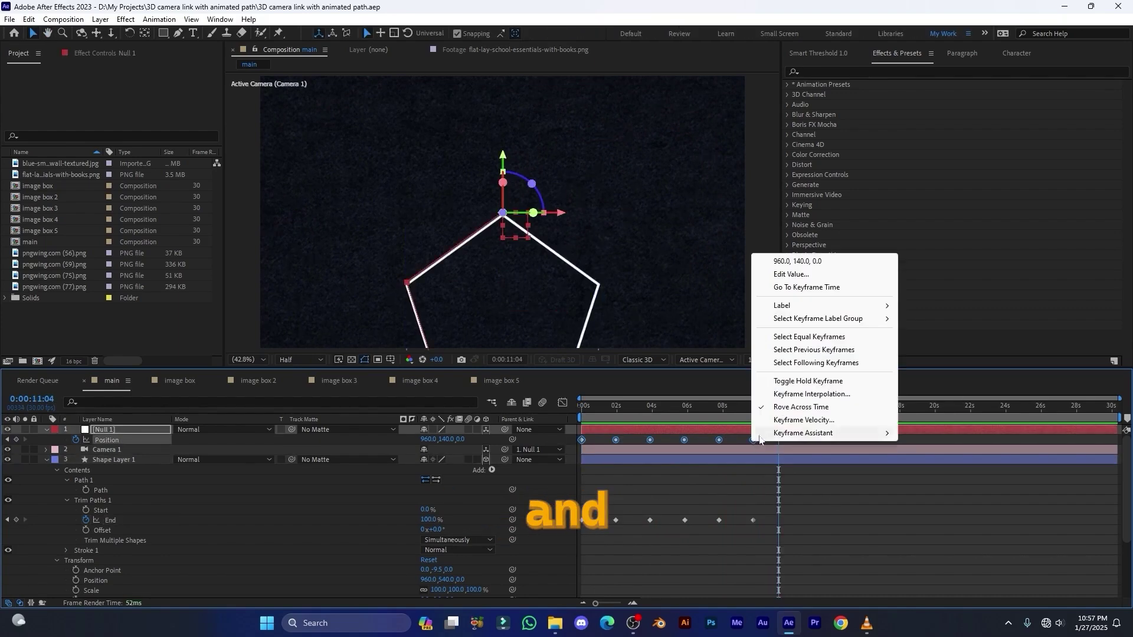
left_click(805, 394)
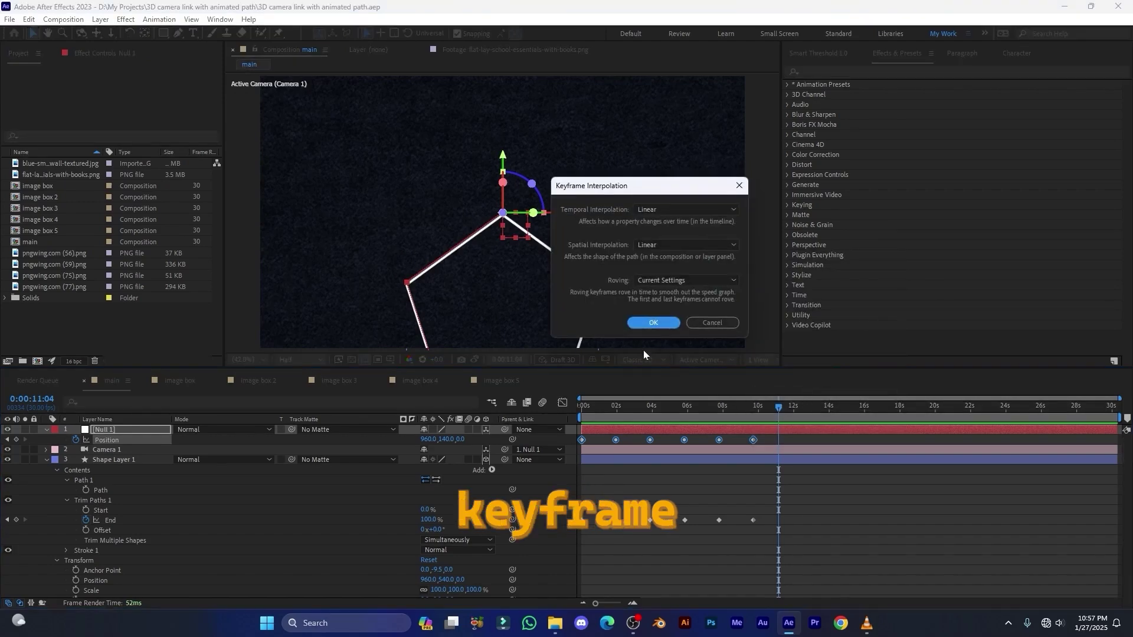
left_click(653, 281)
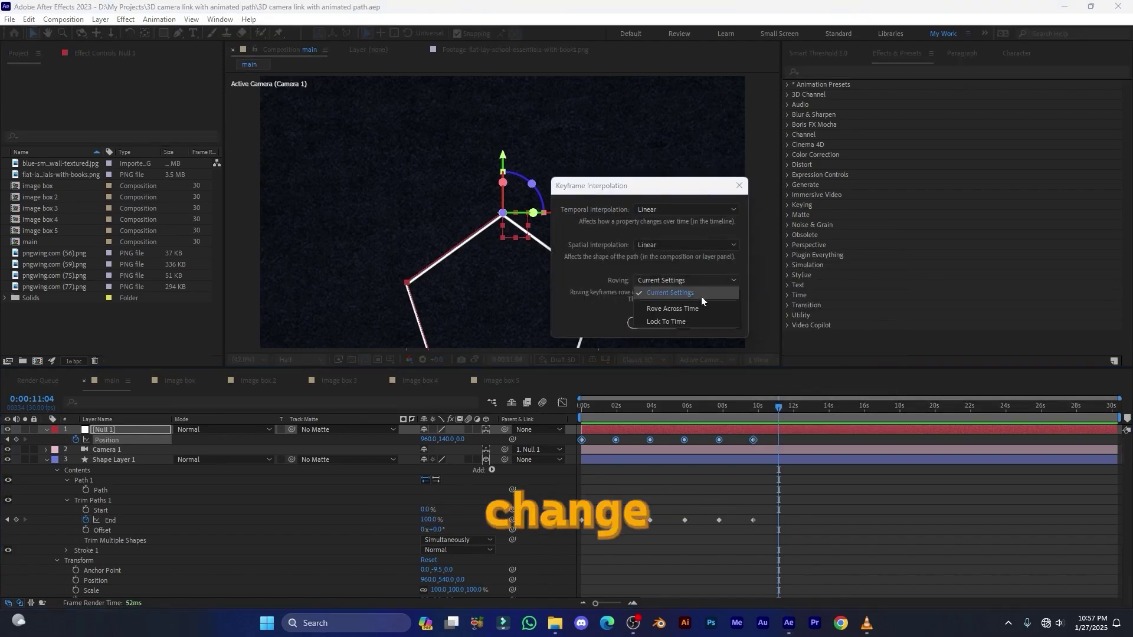
left_click(671, 322)
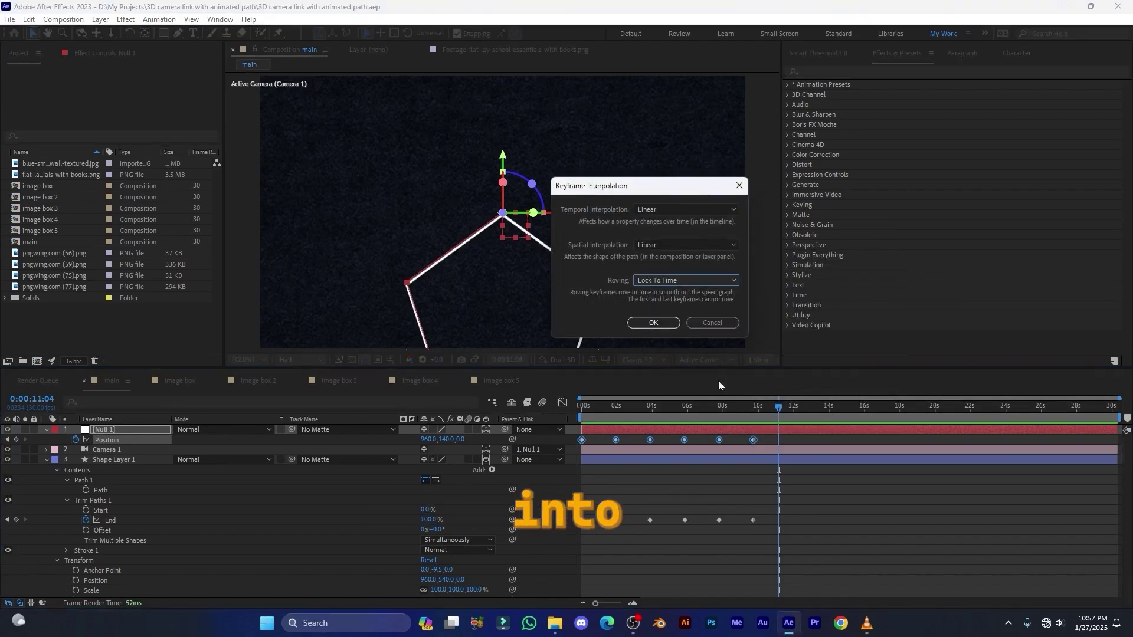
left_click(654, 323)
left_click(667, 406)
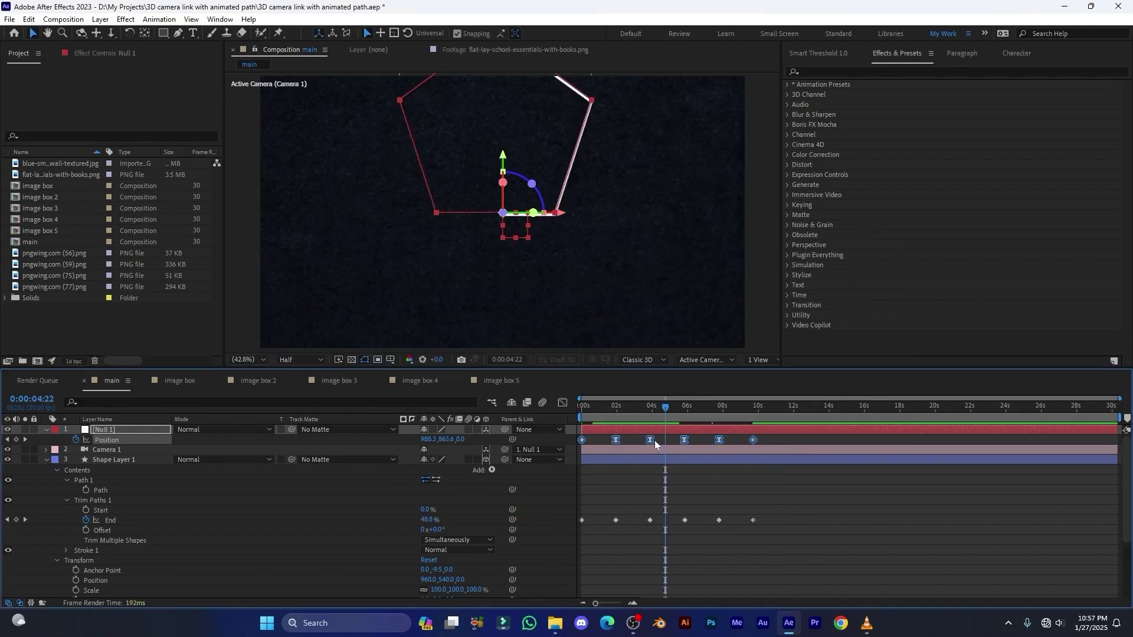
left_click(652, 440, "ctrl")
Apply Easy Ease to all Trim Paths End keyframes and lengthen their speed graph handles into steeper peaks of about 35.
left_click_drag(667, 413, 619, 531)
key("F9")
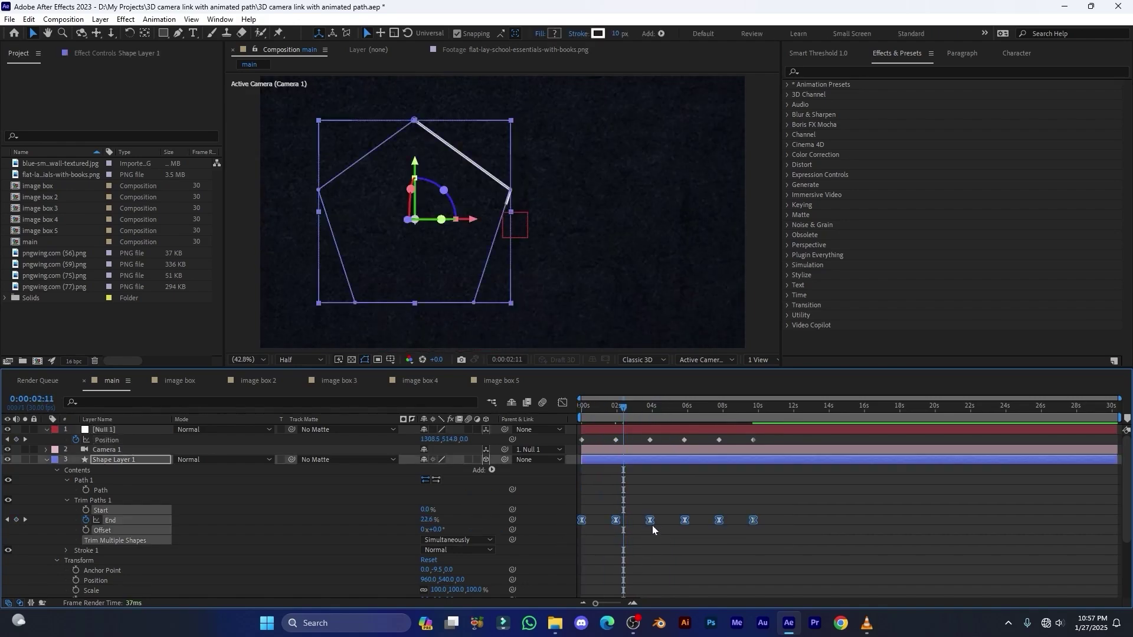
left_click(563, 403)
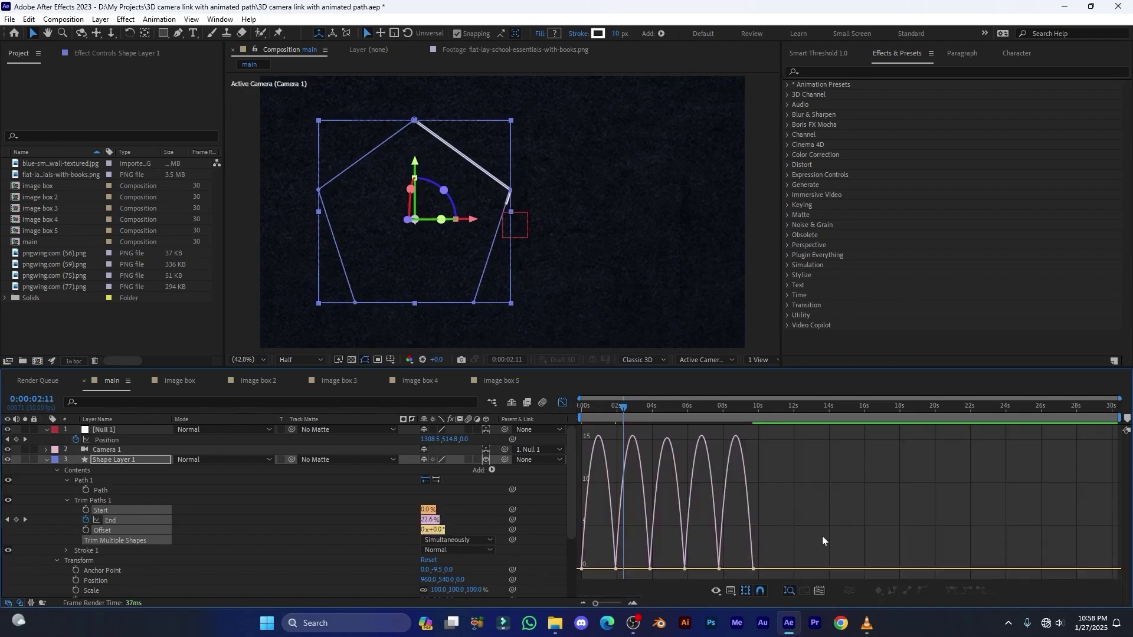
left_click_drag(809, 541, 436, 593)
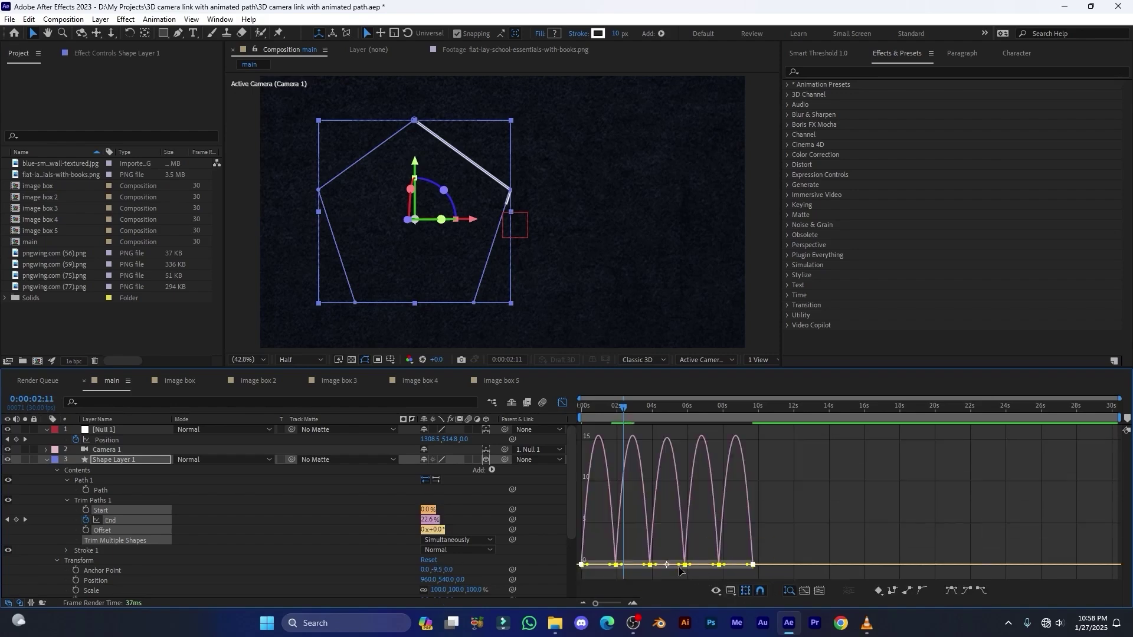
left_click(731, 592)
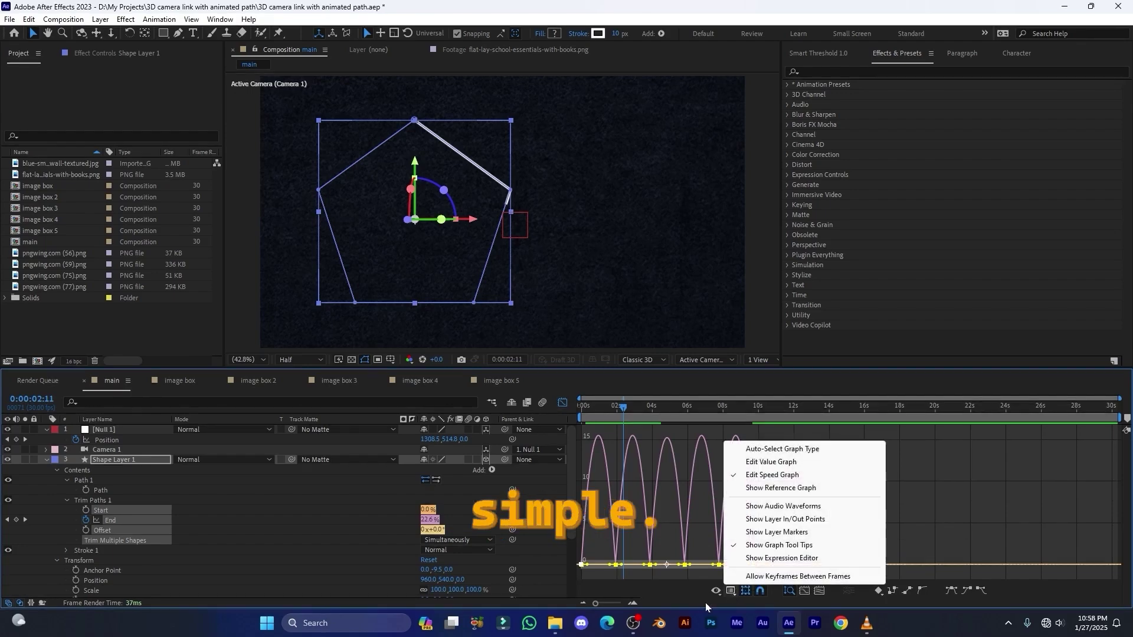
left_click(770, 476)
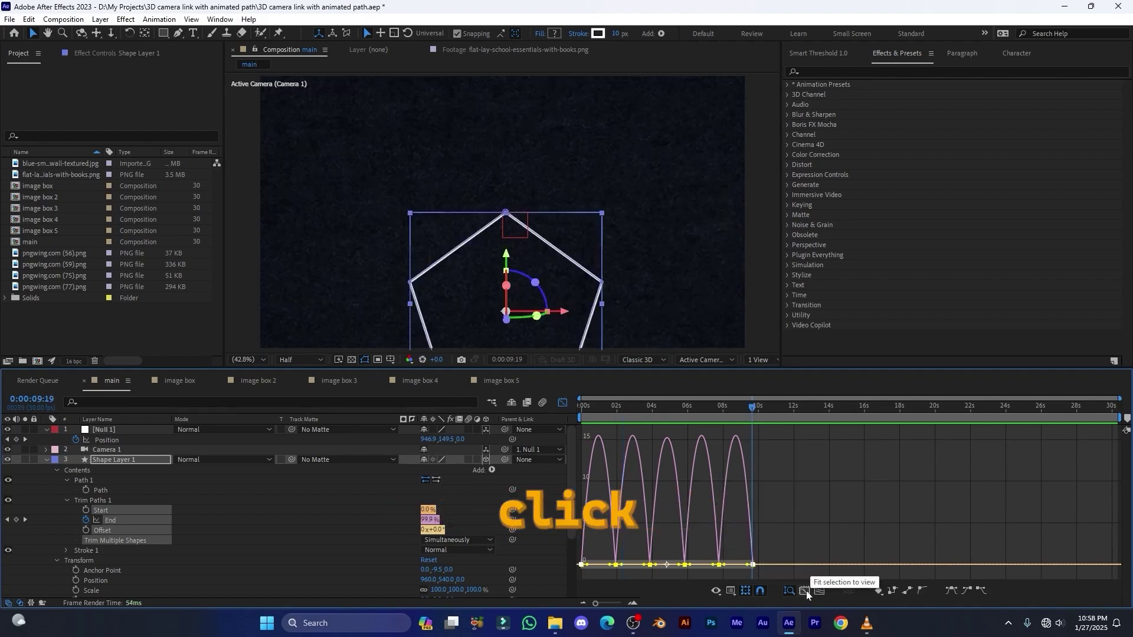
left_click(805, 592)
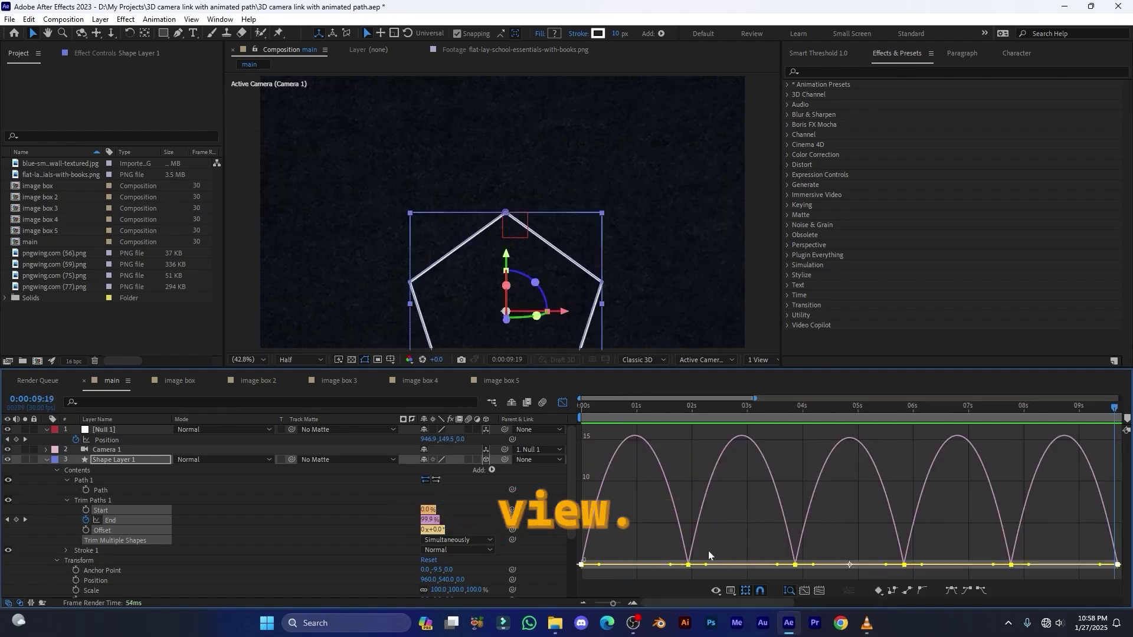
left_click_drag(665, 567, 621, 569)
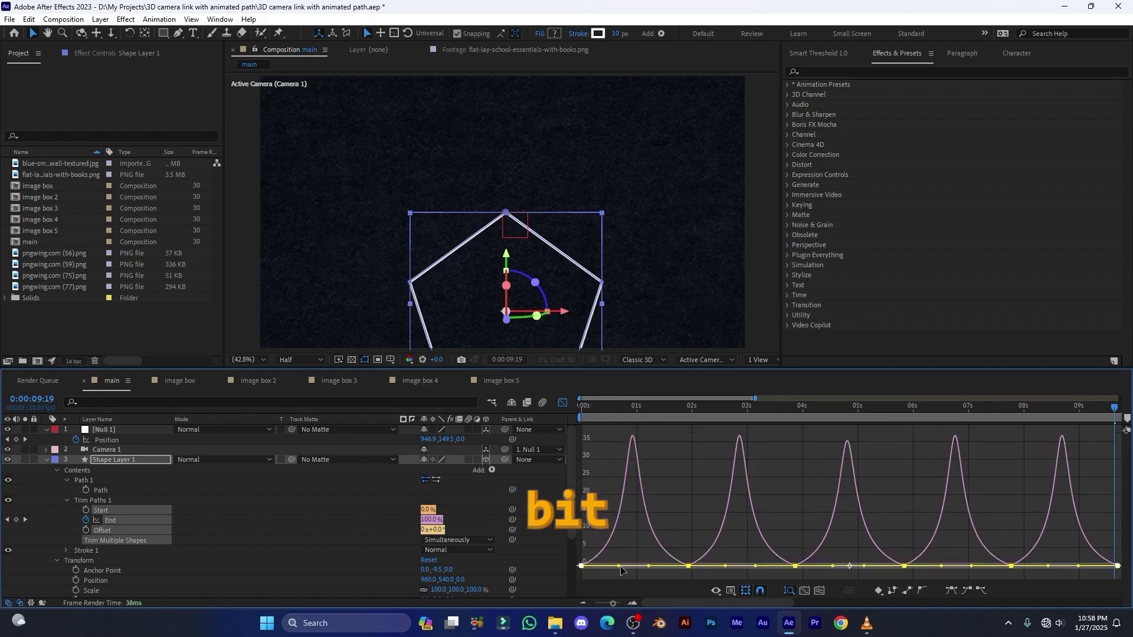
left_click(563, 402)
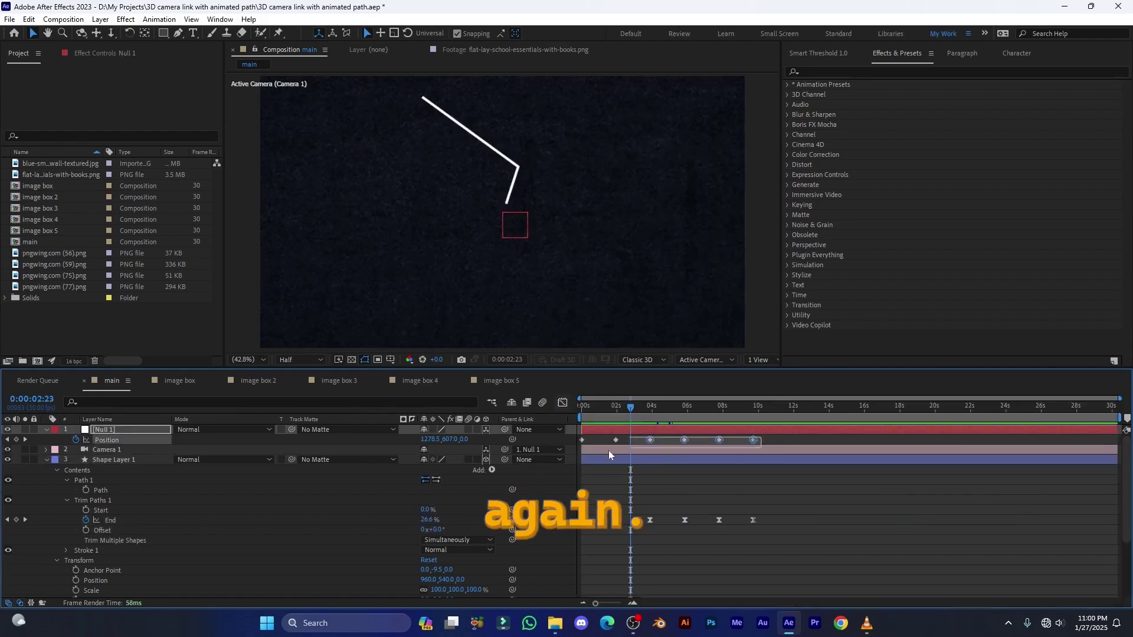
Apply Easy Ease to all Null 1 Position keyframes and set their incoming and outgoing velocity influence to 65%.
key("ctrl+alt+a")
key("F9")
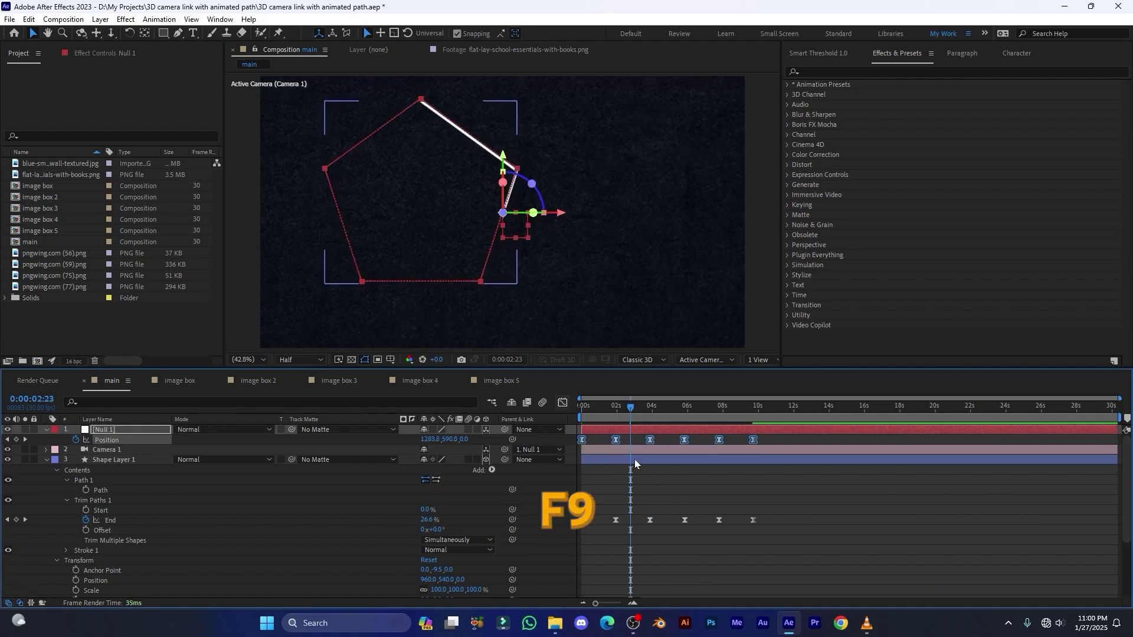
right_click(684, 440)
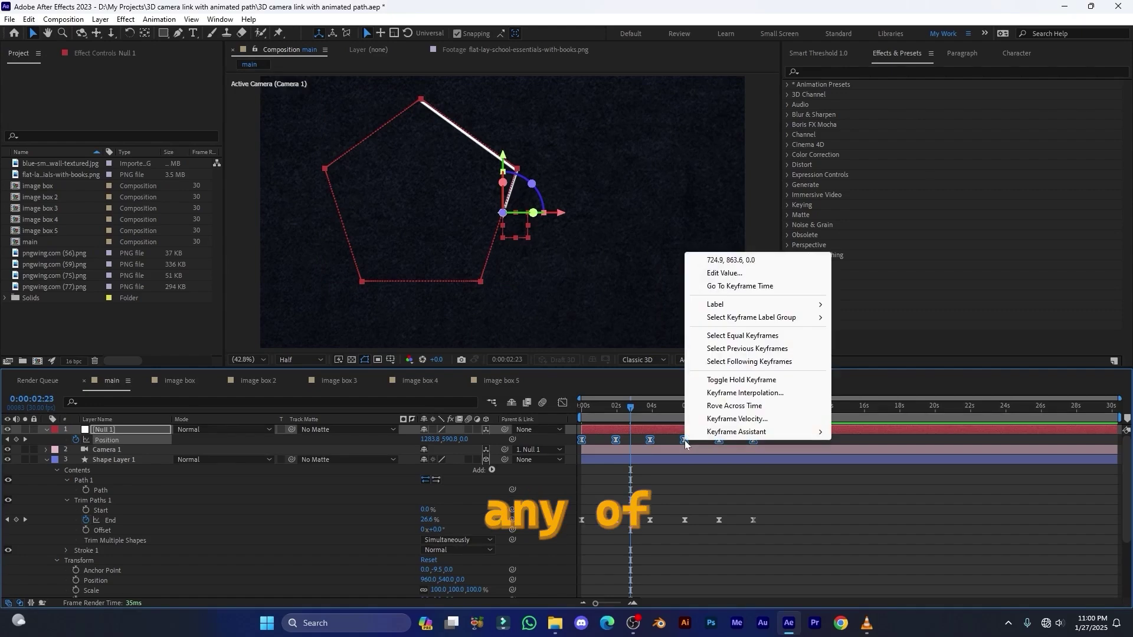
left_click(718, 419)
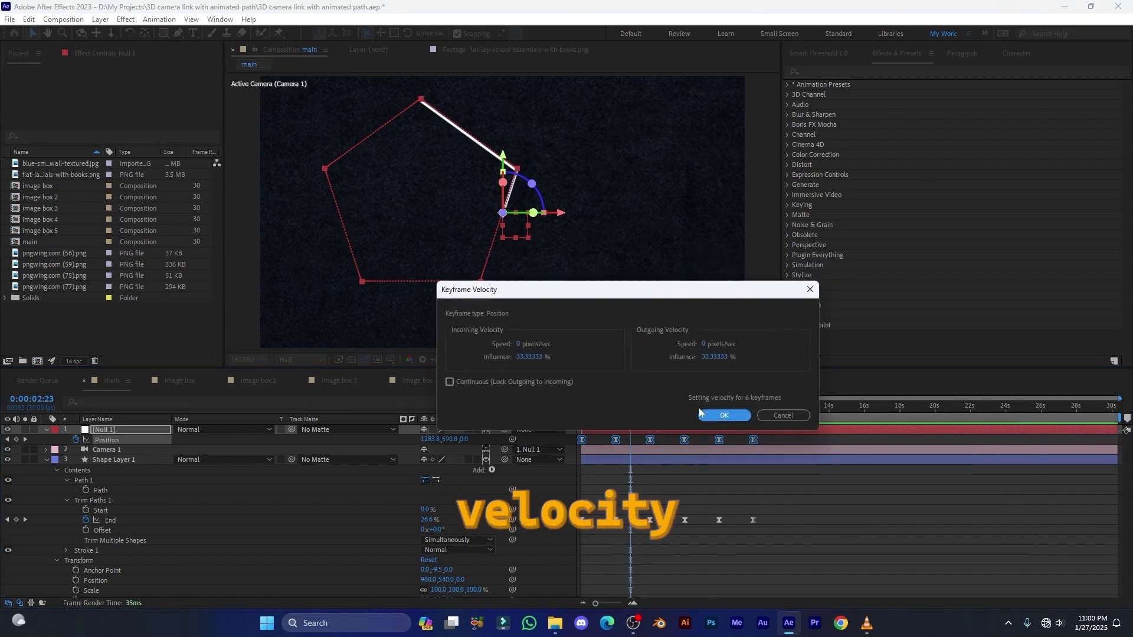
left_click(518, 356)
type("65")
left_click(705, 355)
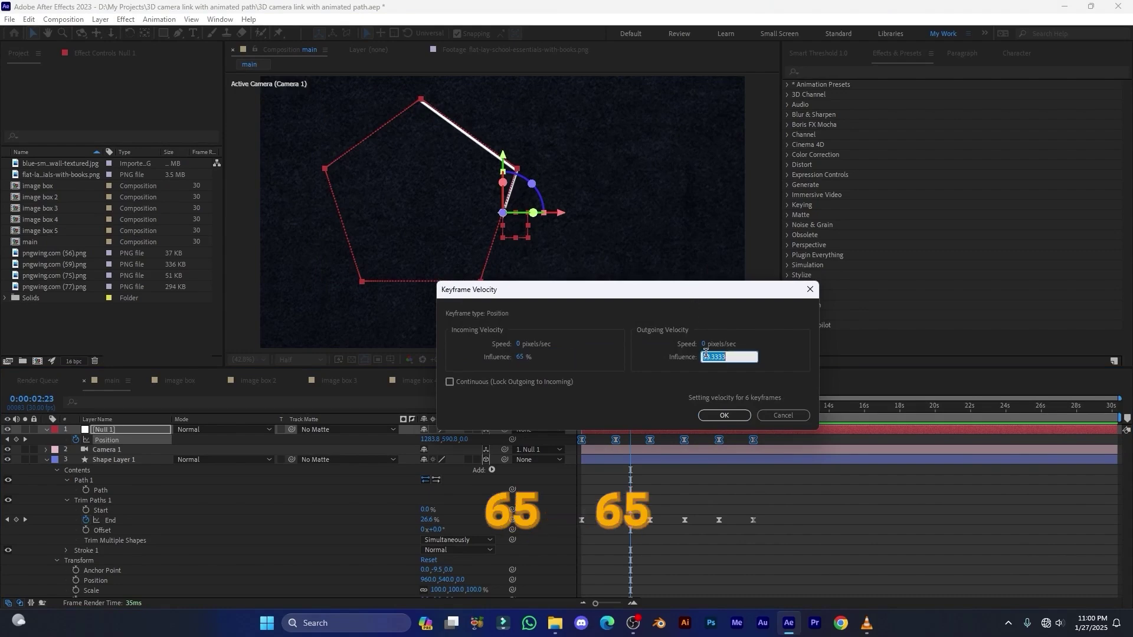
type("65")
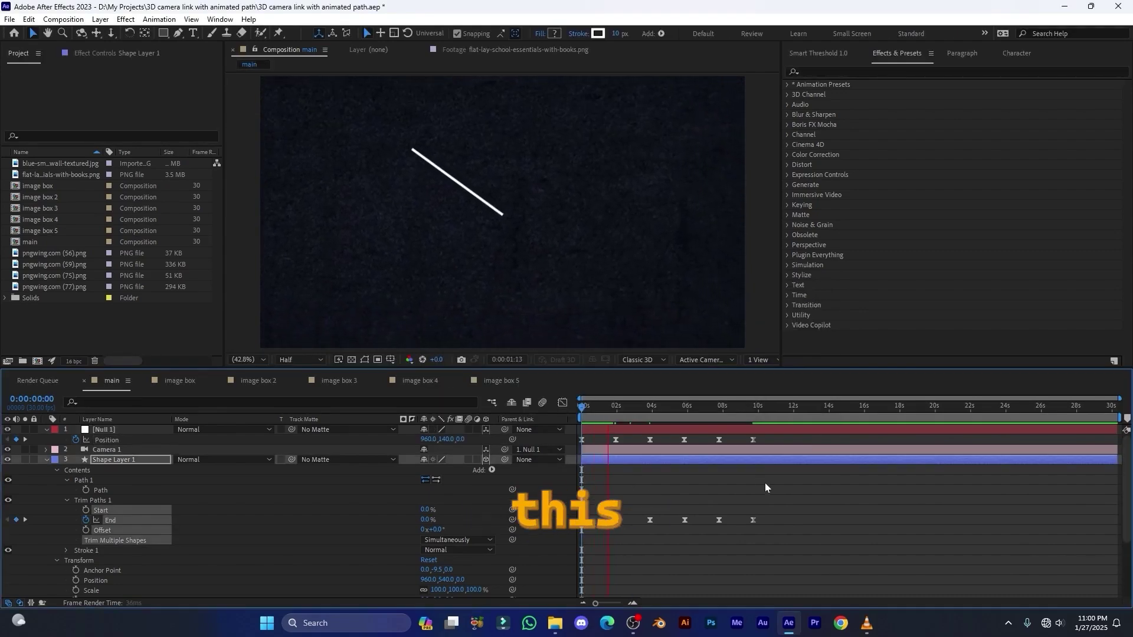
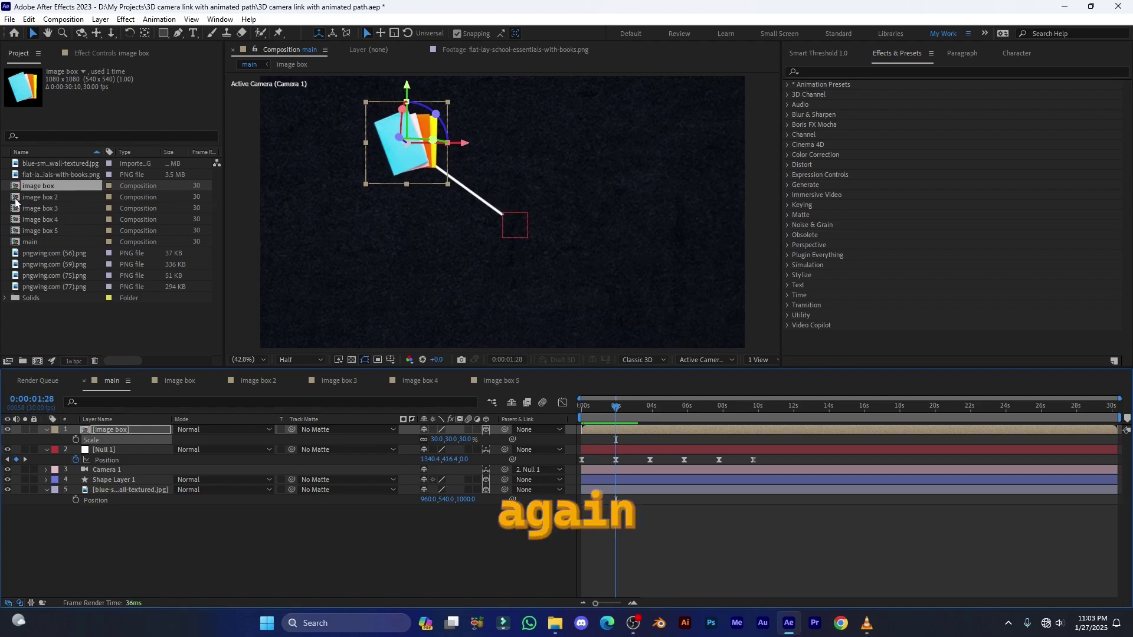
Add the image box 2 composition as a 3D layer, centre it in the view and set its scale to 30%.
left_click_drag(18, 198, 112, 429)
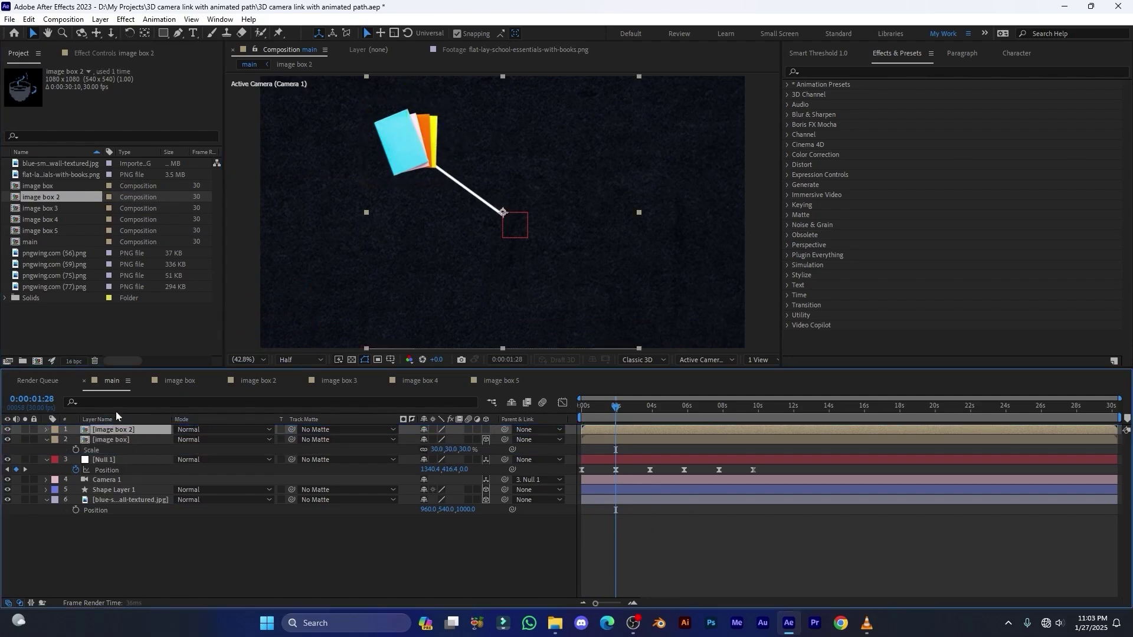
left_click(486, 430)
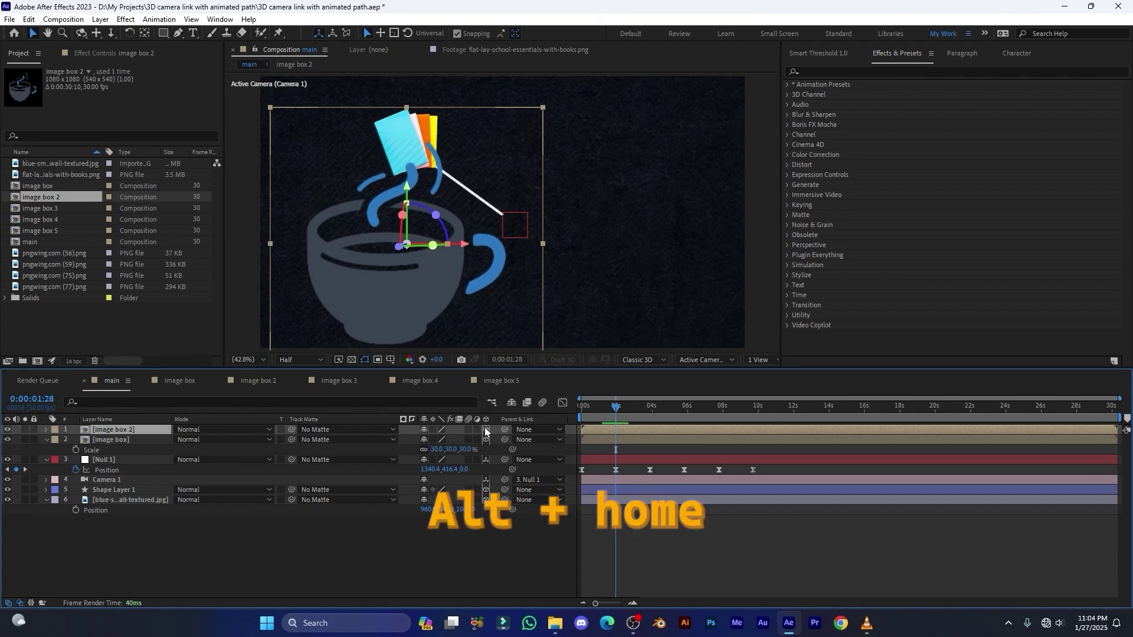
key("ctrl+alt+Home")
key("s")
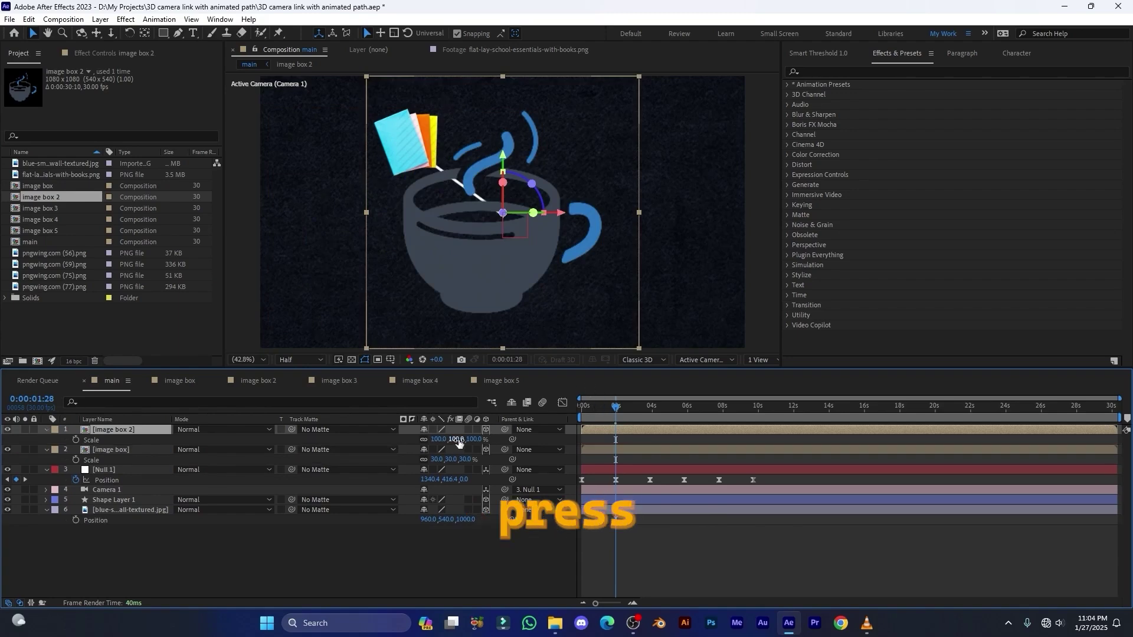
left_click(440, 439)
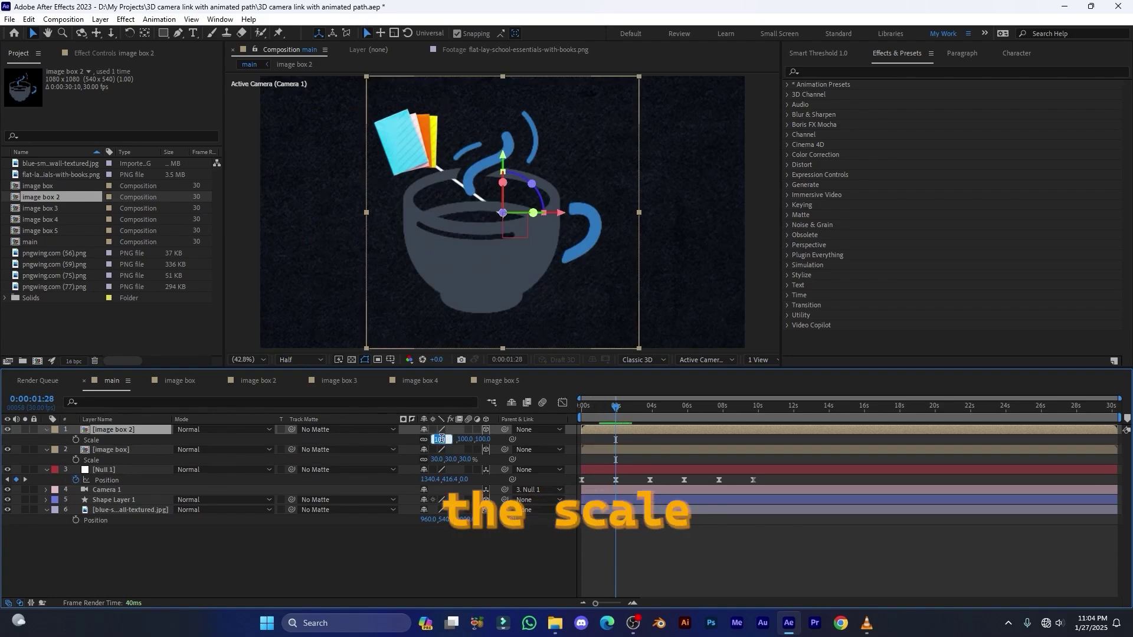
type("30")
key("Return")
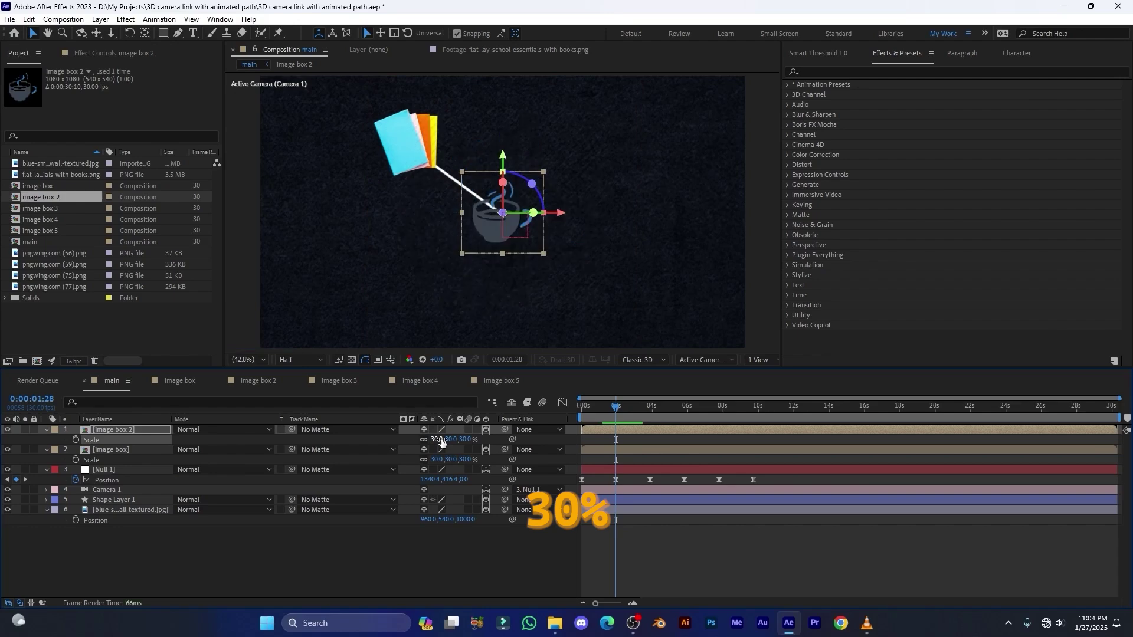
At the Null 1 keyframe at 0:00:03:26, add image box 3 as a centred 3D layer scaled to 30%.
key("k")
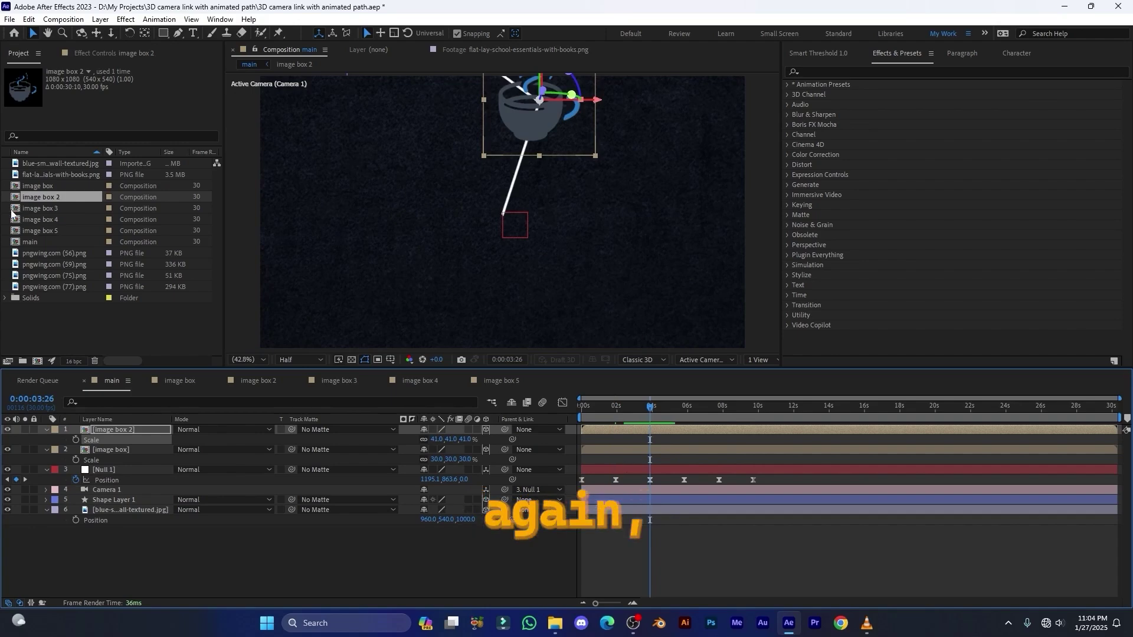
left_click_drag(17, 210, 130, 431)
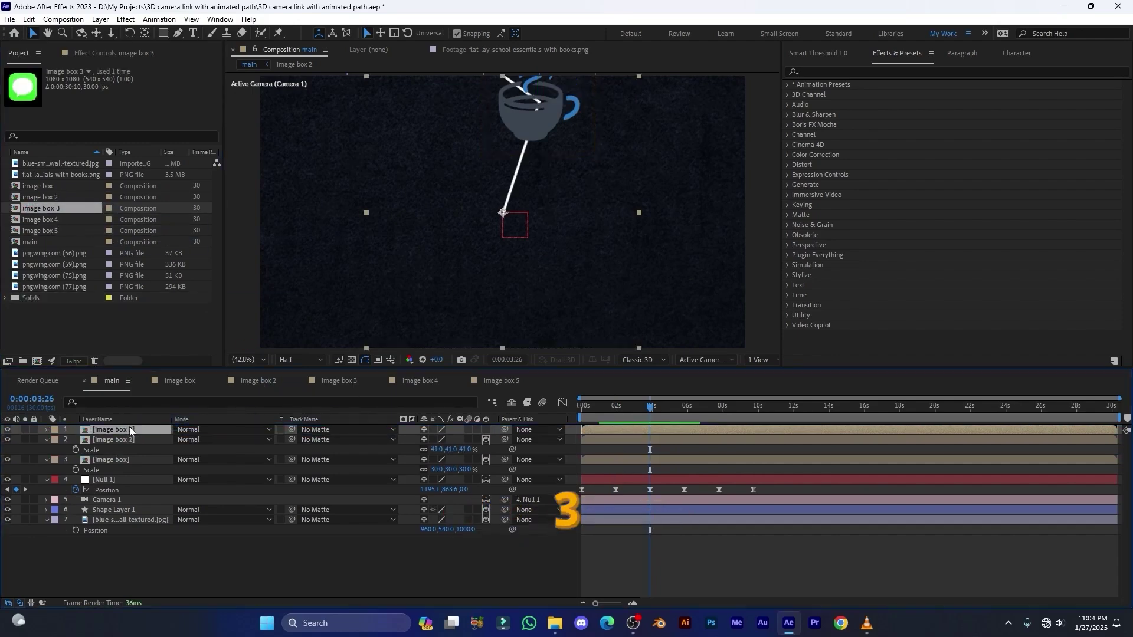
left_click(485, 429)
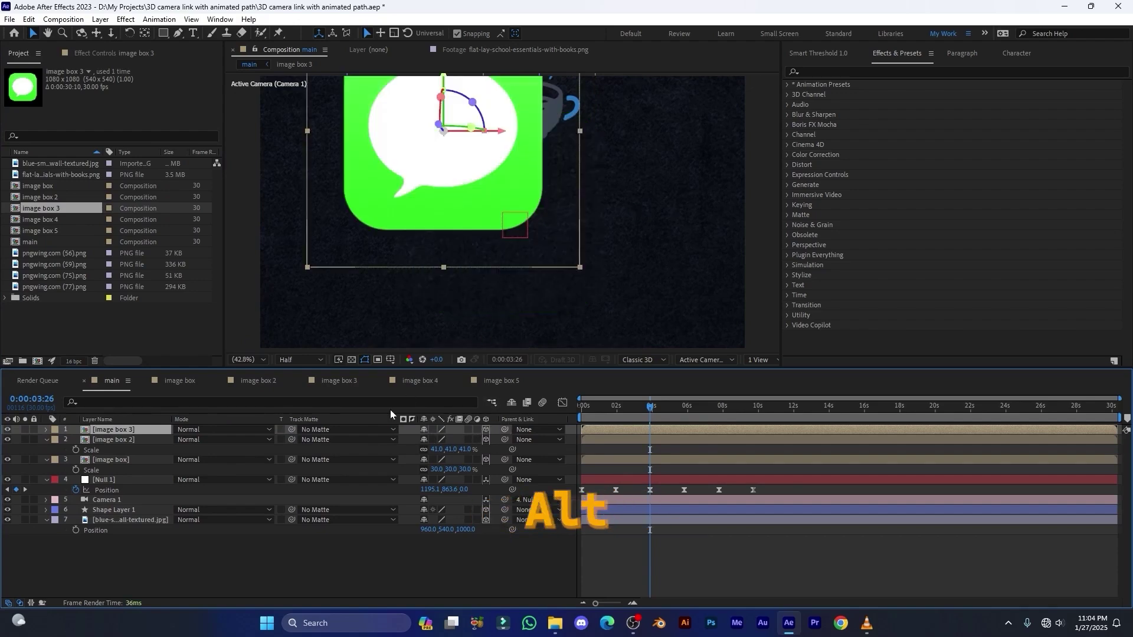
key("ctrl+alt+Home")
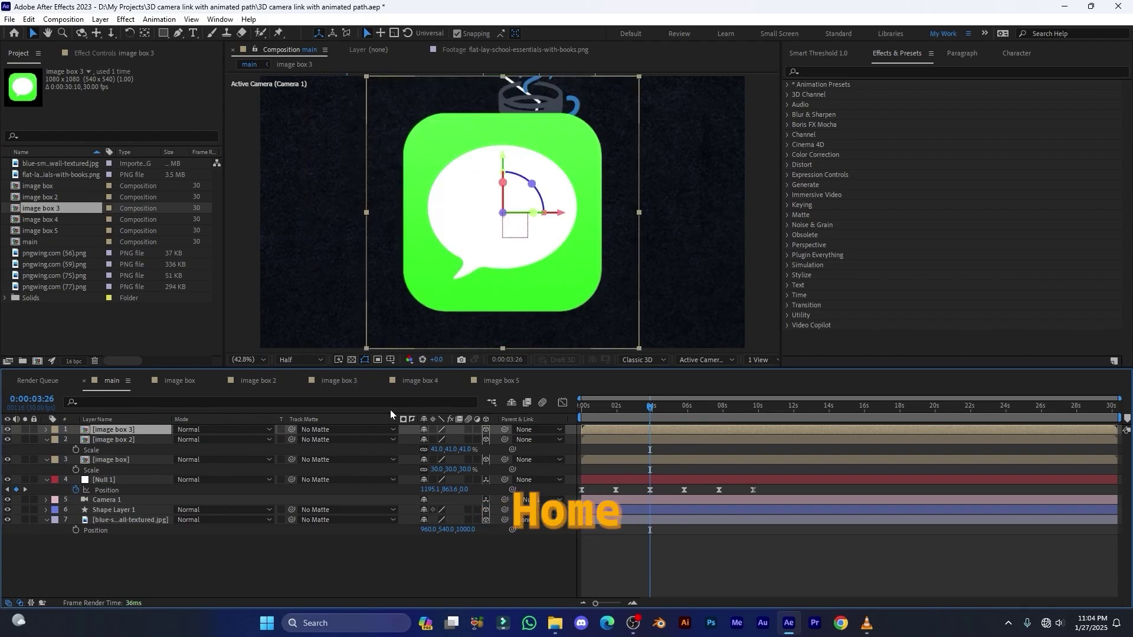
key("s")
left_click(438, 440)
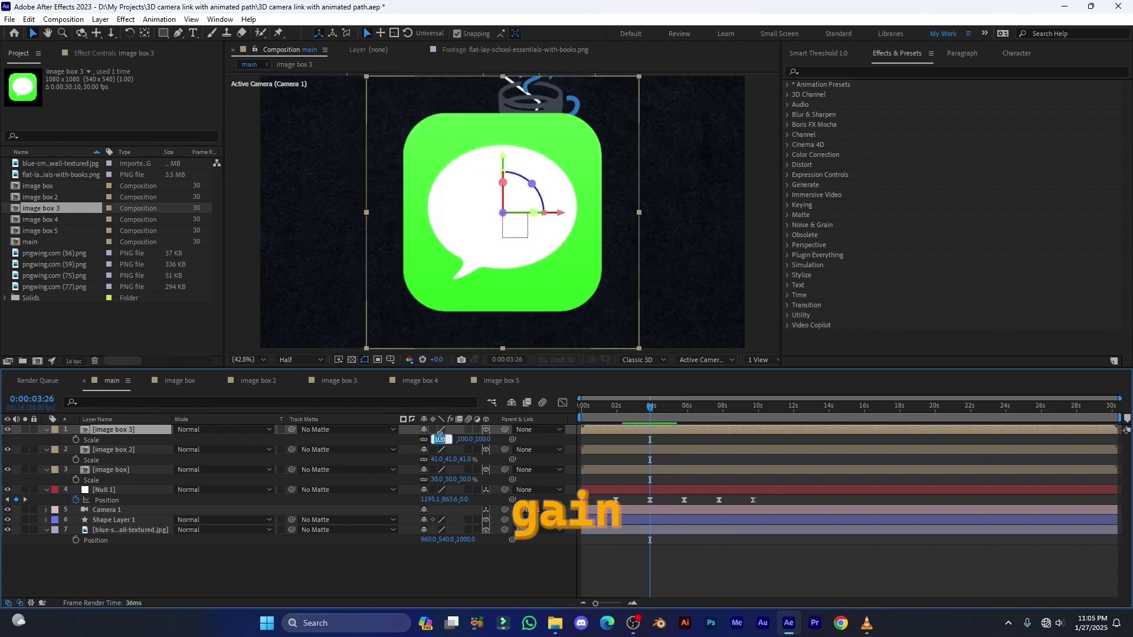
type("30")
key("Return")
At the Null 1 keyframe at 0:00:05:25, add image box 4 as a centred 3D layer scaled to 30%.
key("space")
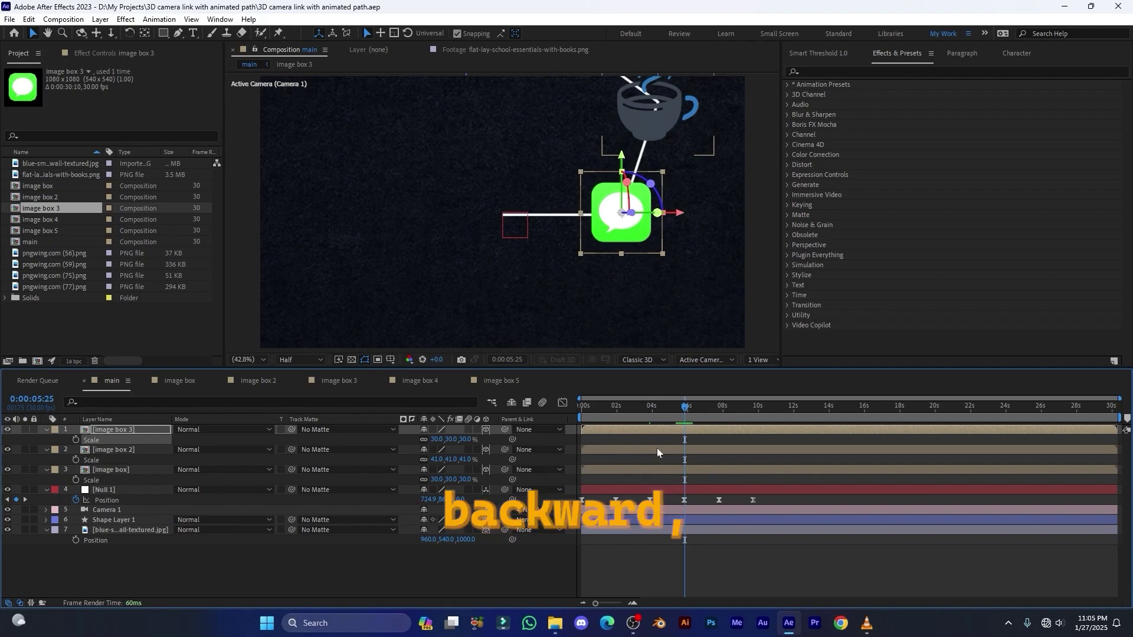
key("j")
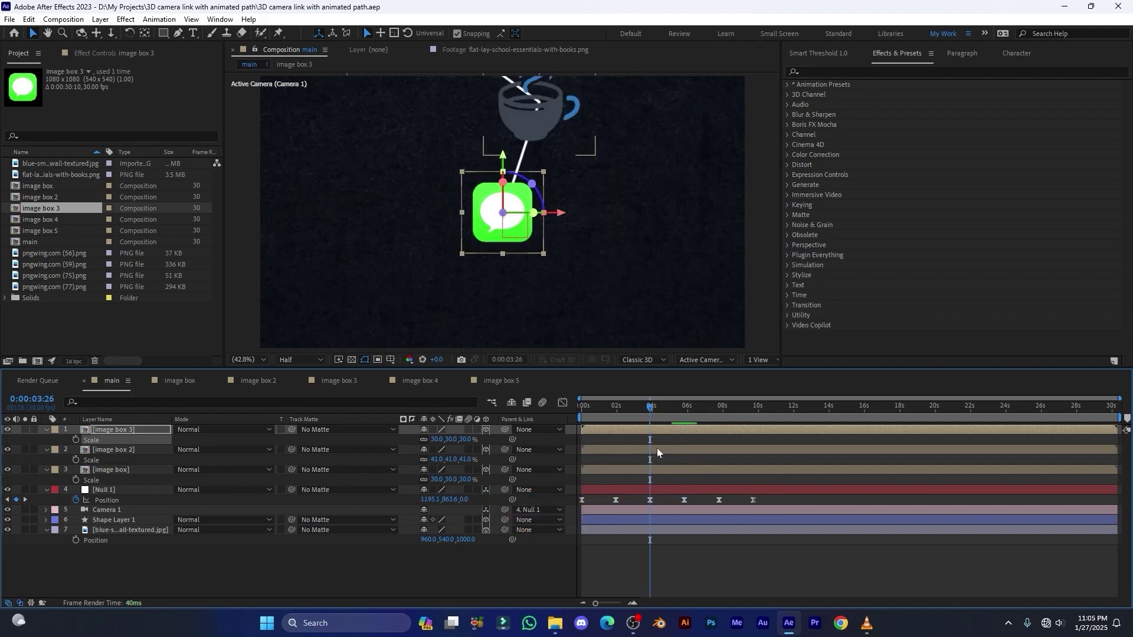
key("k")
left_click_drag(26, 222, 136, 430)
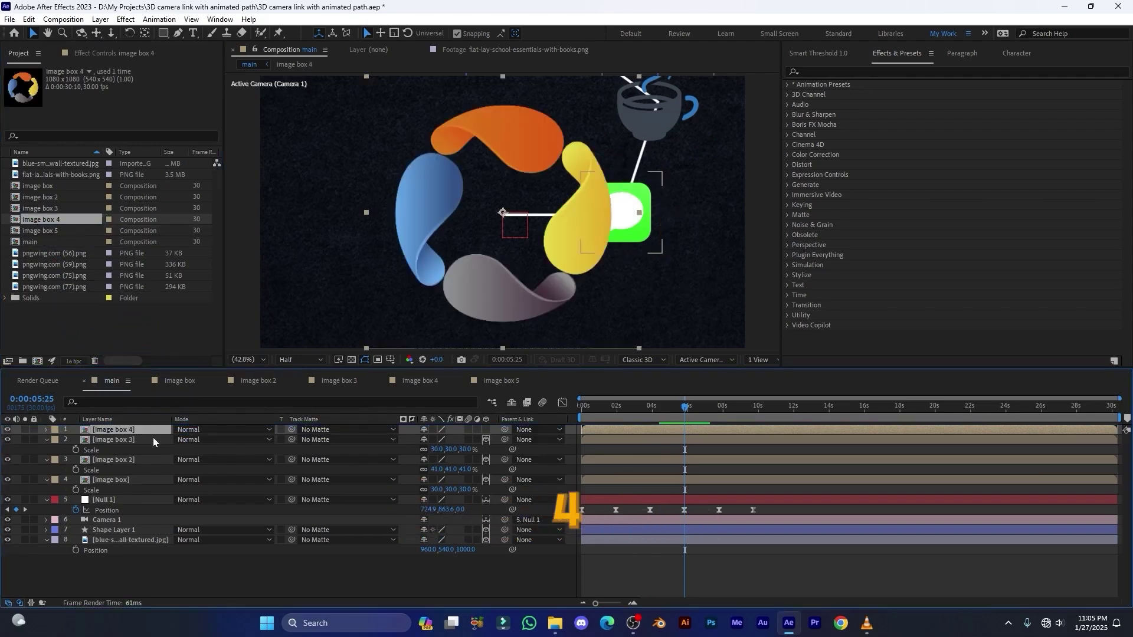
left_click(485, 429)
key("ctrl+Home")
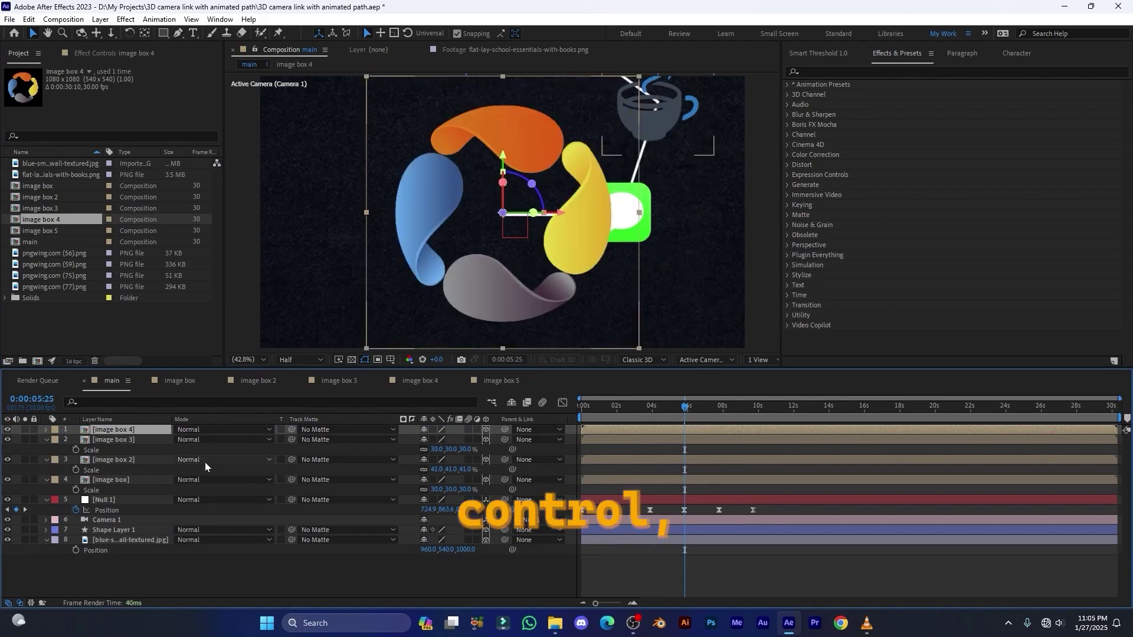
key("s")
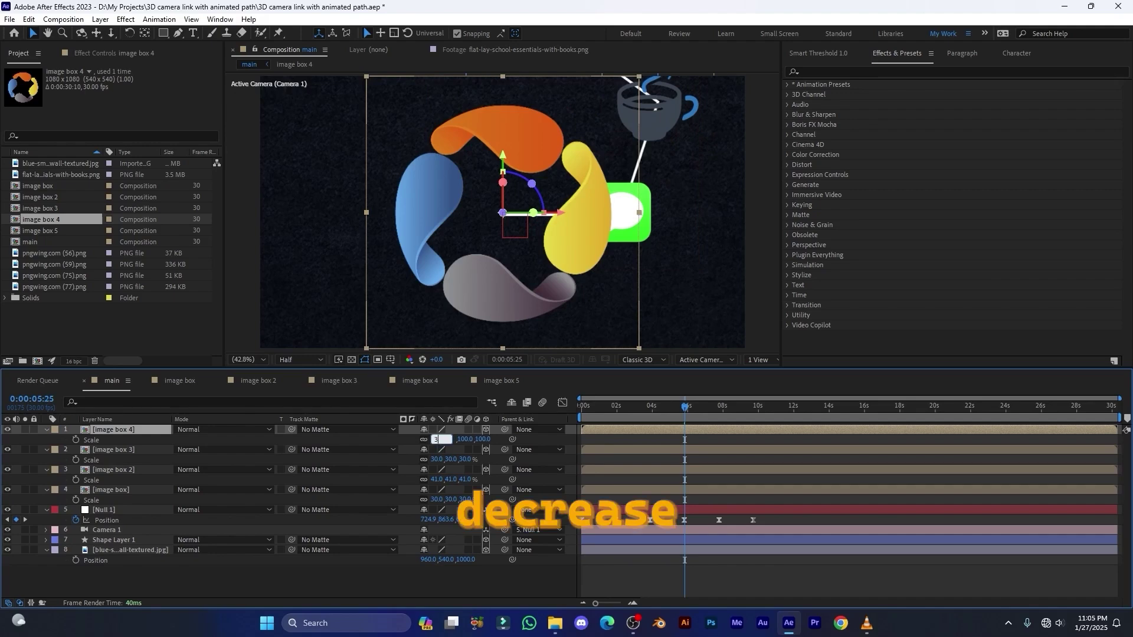
left_click_drag(442, 445, 443, 444)
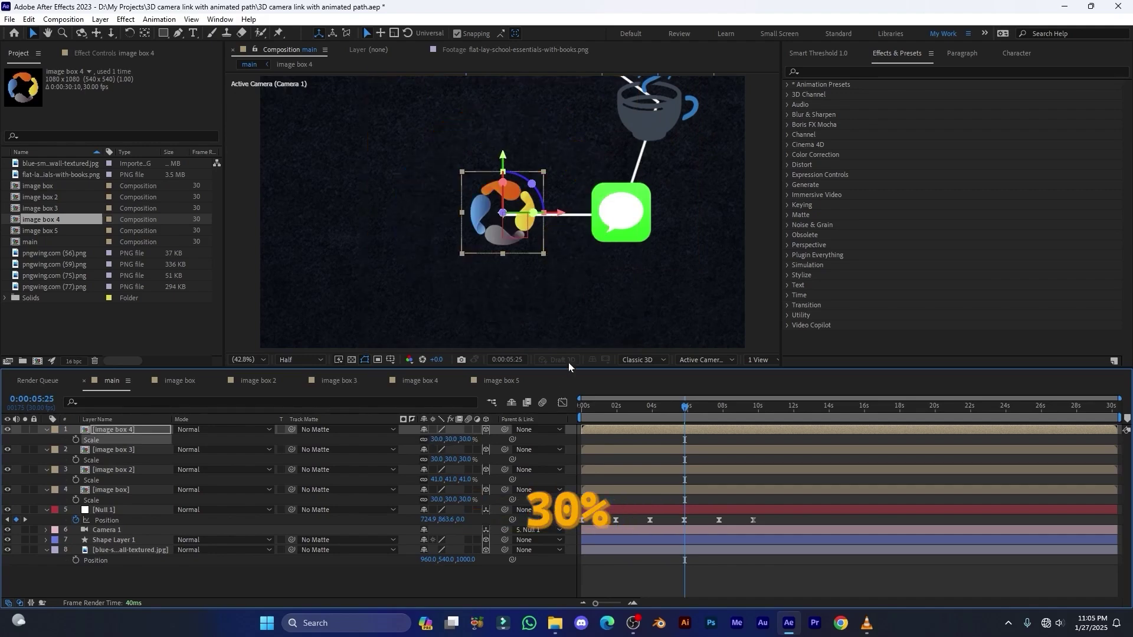
At the Null 1 keyframe at 0:00:07:23, add image box 5 as a centred 3D layer scaled to 30%.
key("k")
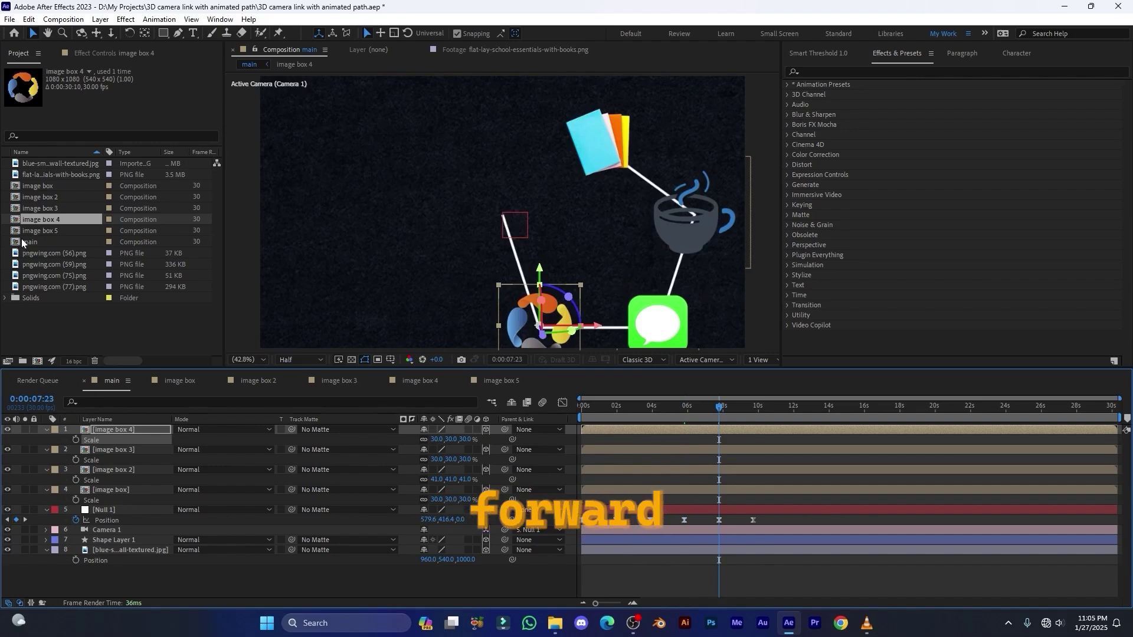
left_click_drag(32, 231, 105, 427)
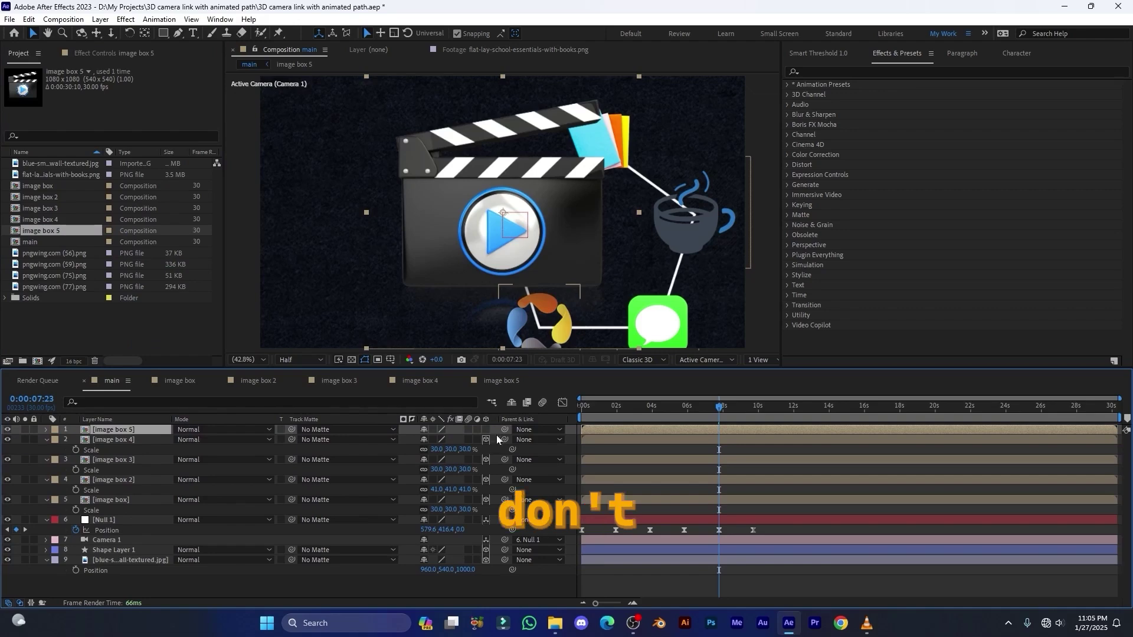
left_click(485, 430)
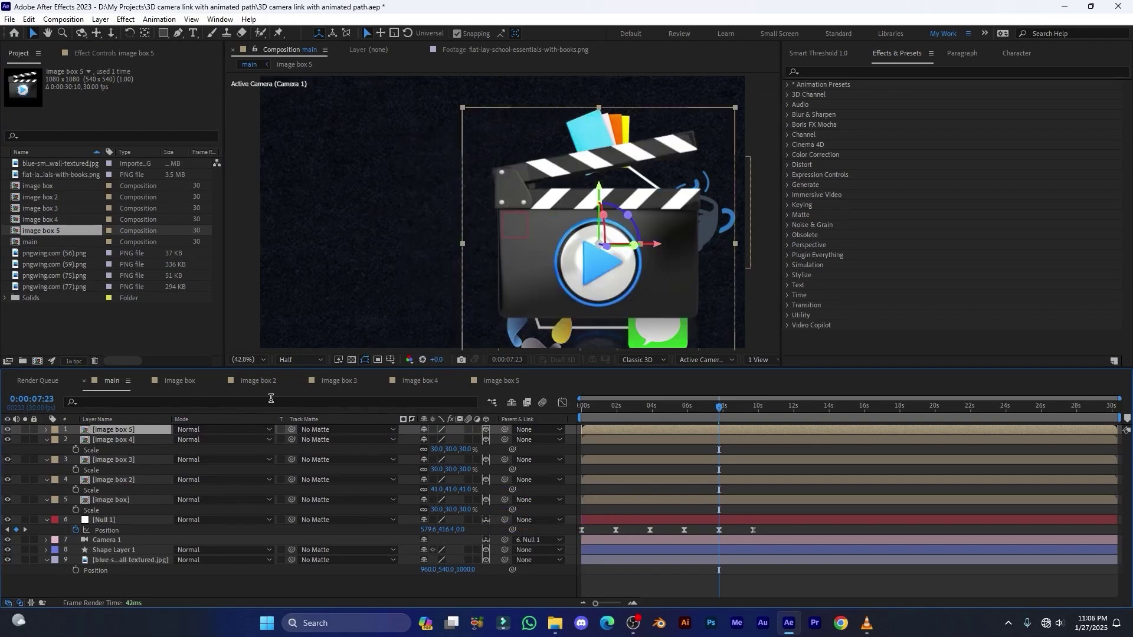
key("ctrl+Home")
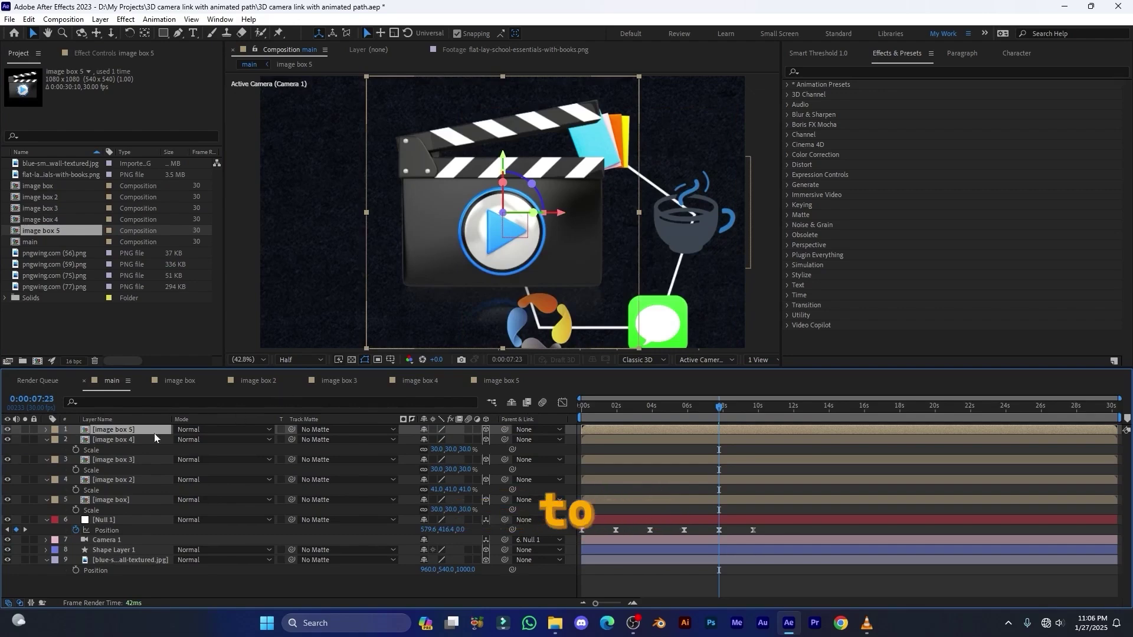
key("s")
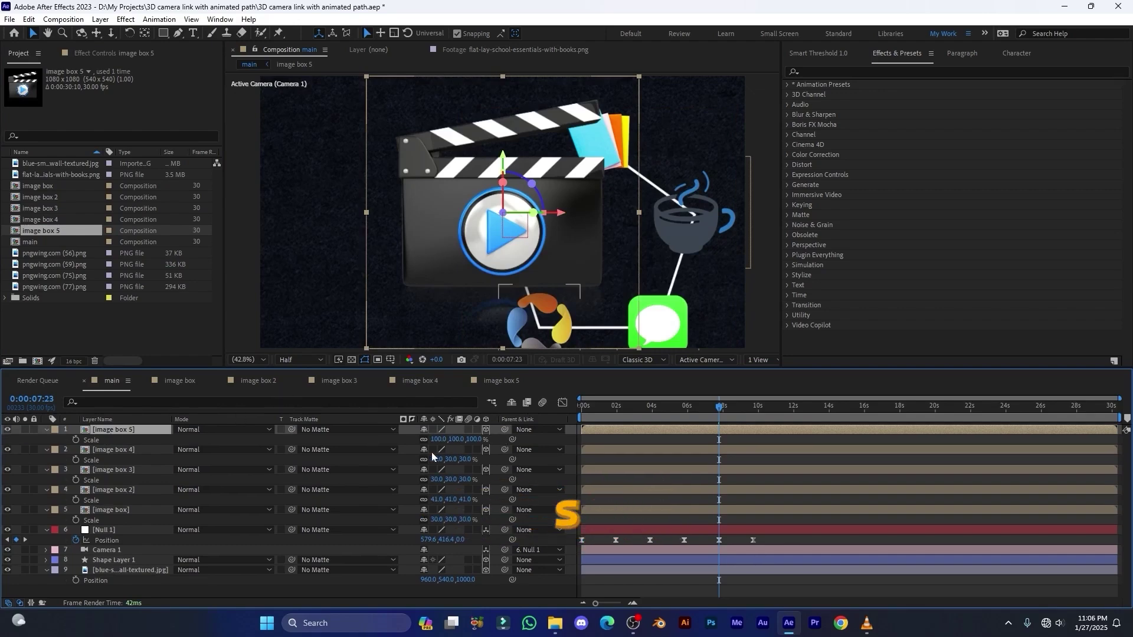
type("30")
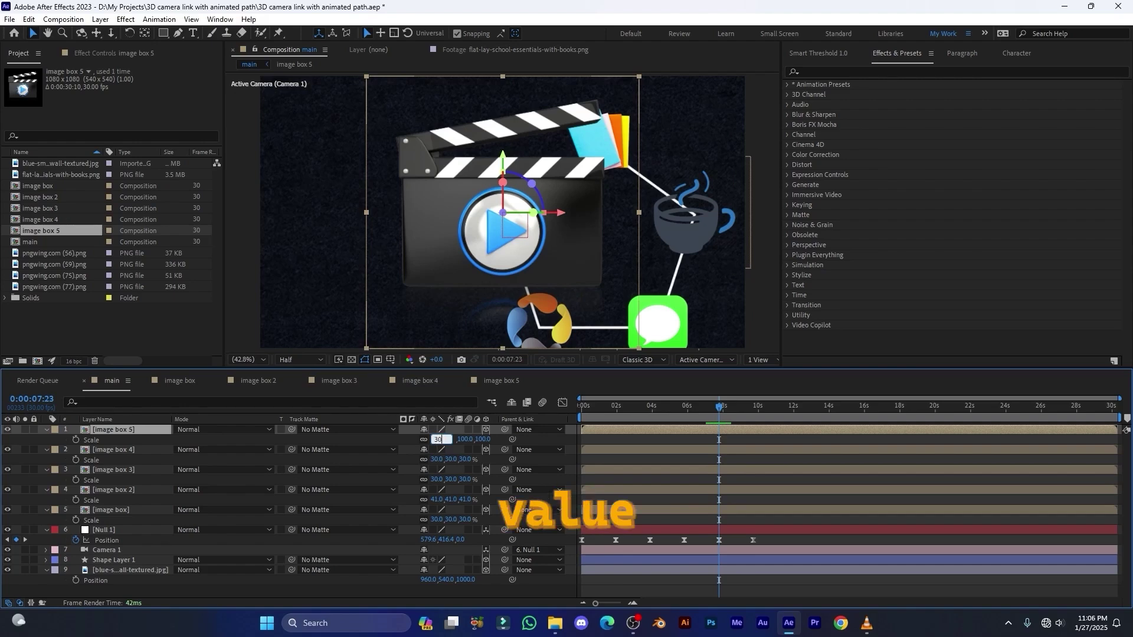
key("Return")
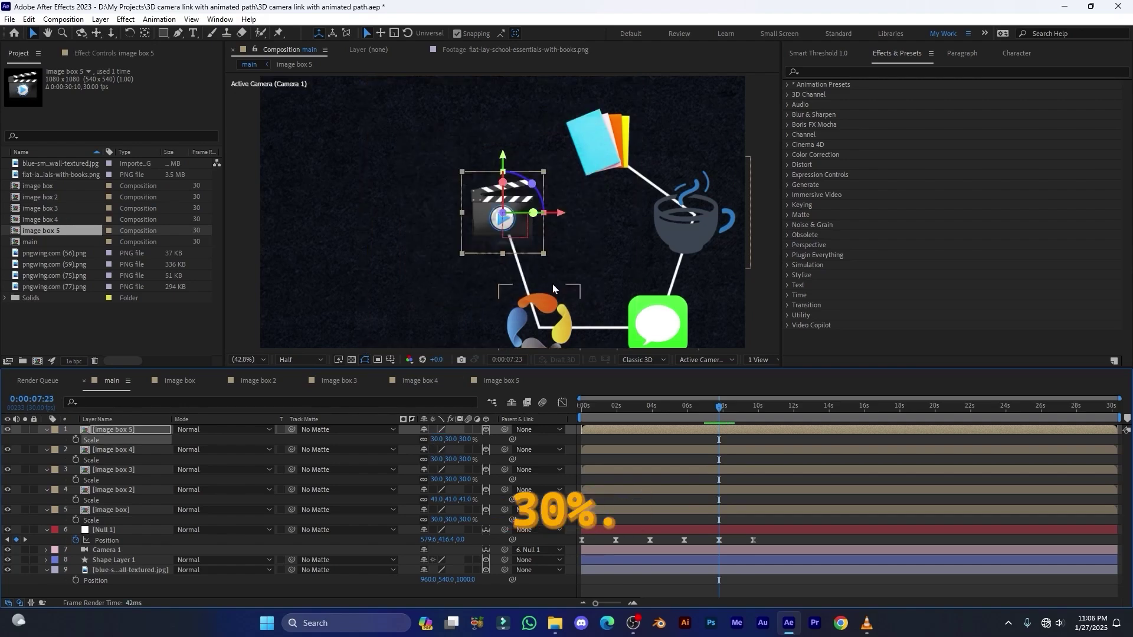
Preview the camera move through the image boxes and end the work area at 0:00:10:28.
key("space")
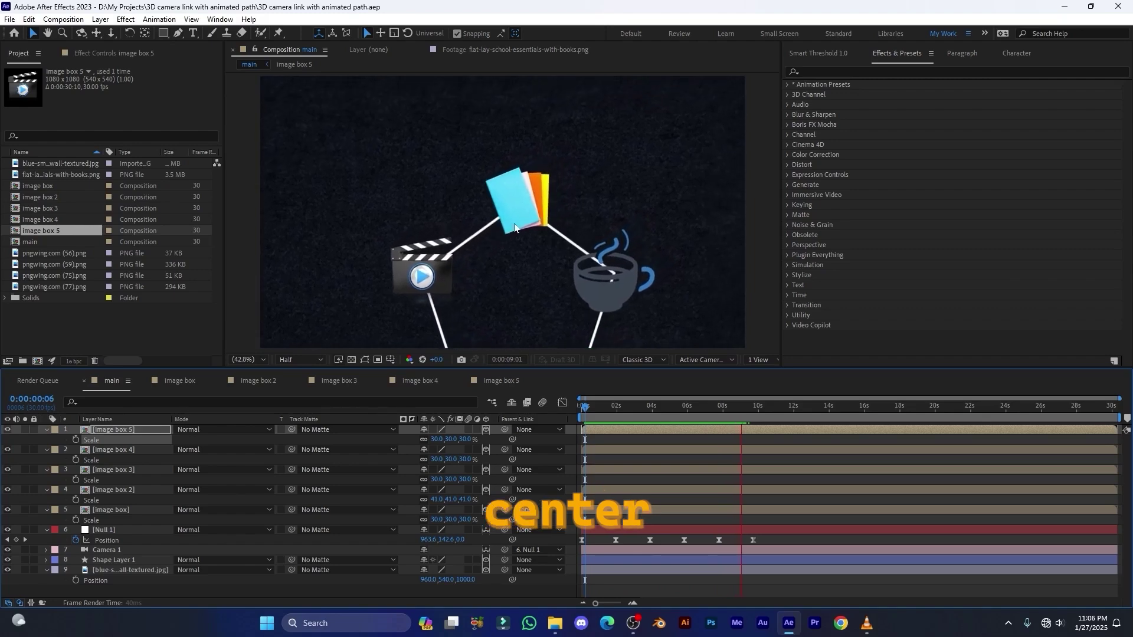
left_click(752, 419)
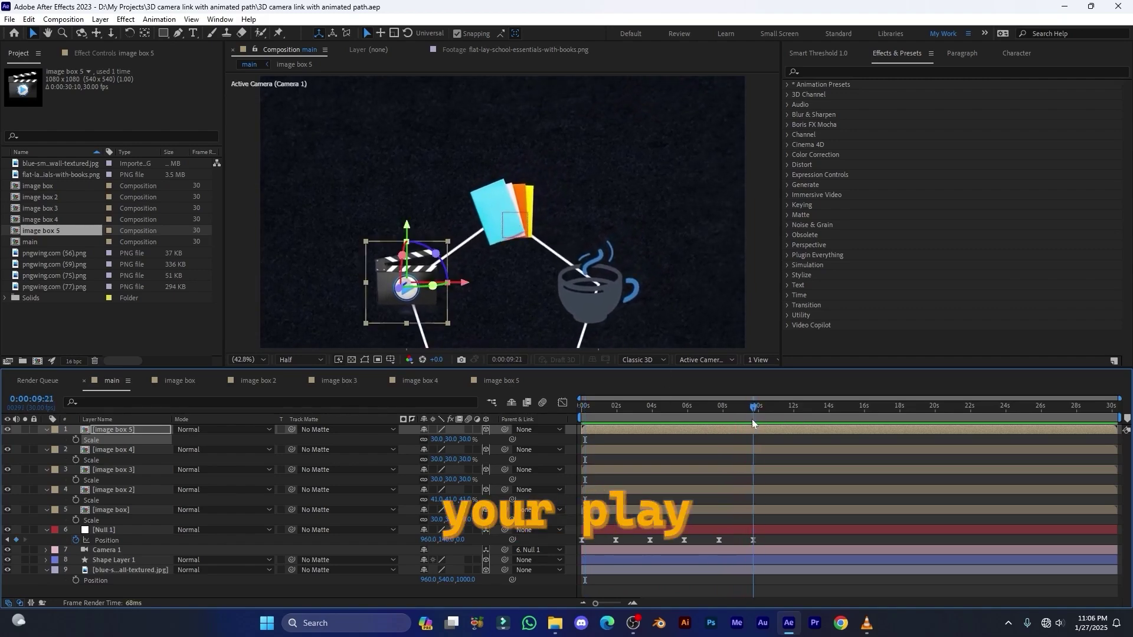
left_click_drag(753, 408, 773, 411)
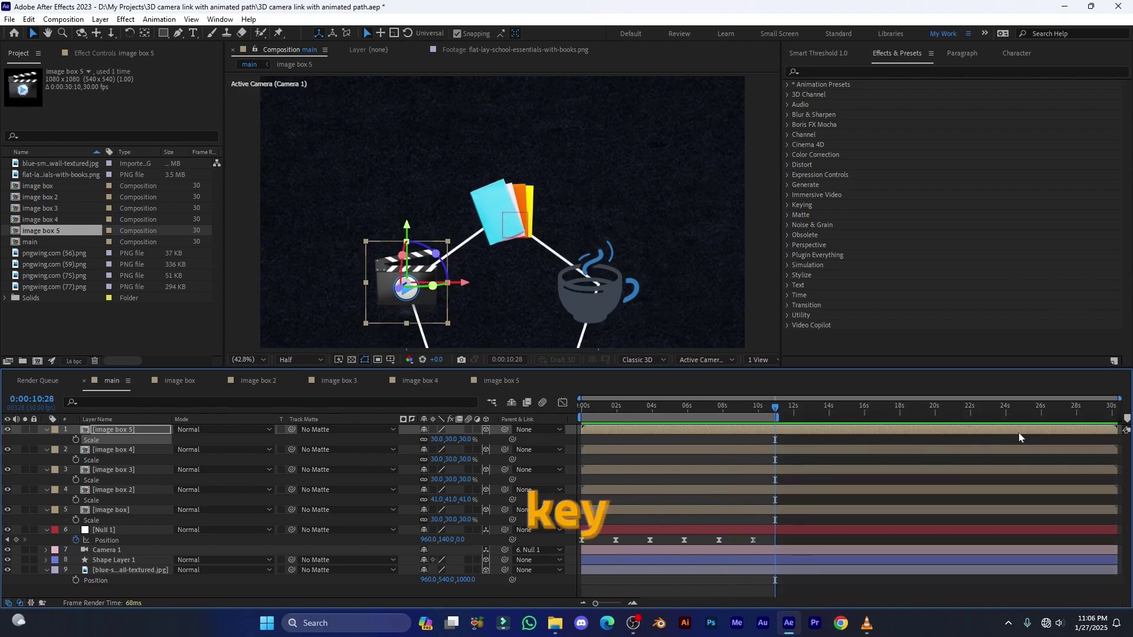
Step back through the frames to 0:00:07:19 to inspect the framing around image box 5.
key("Page_Up")
key("Page_Up")
key("Page_Up")
key("Page_Up")
key("Page_Up")
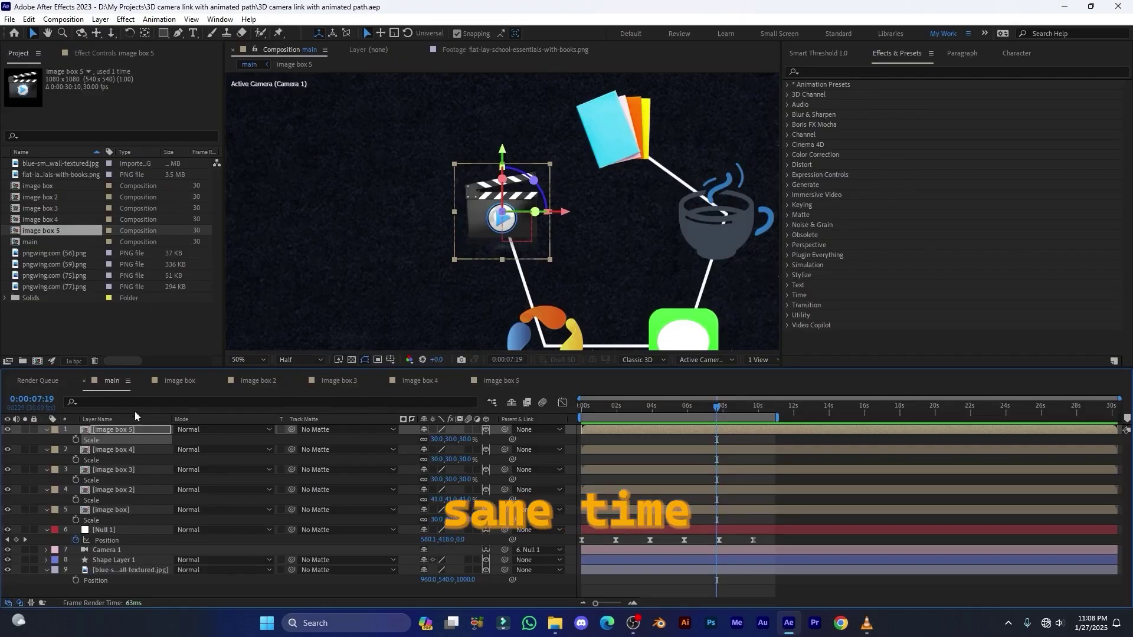
At the start of the composition, move Camera 1 closer by setting its Z position to about -819.7.
left_click(110, 550)
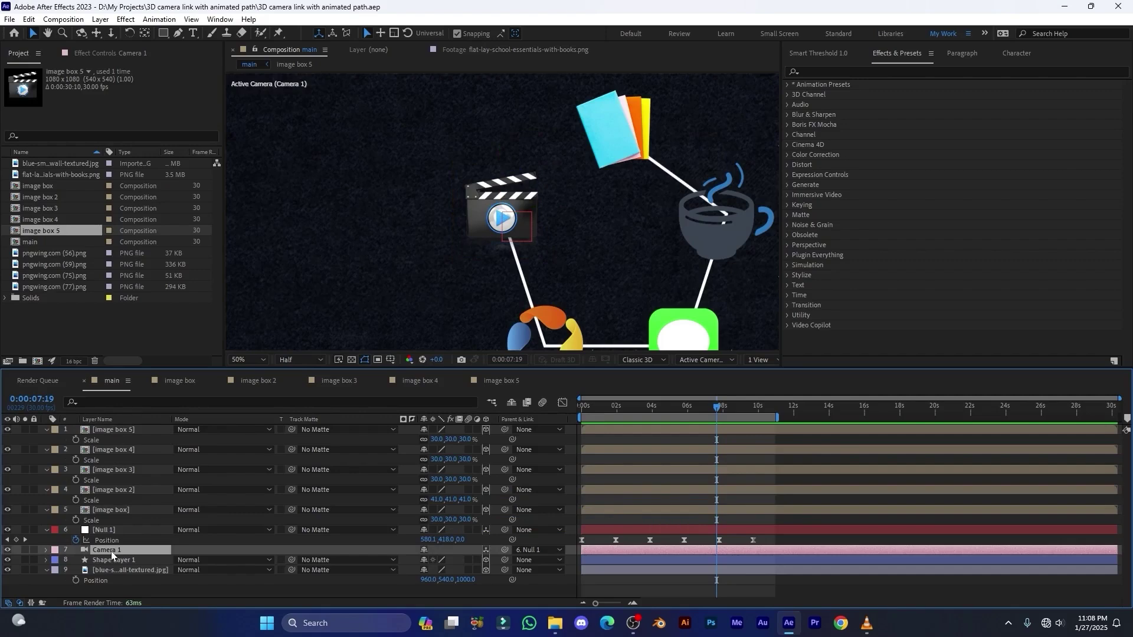
key("p")
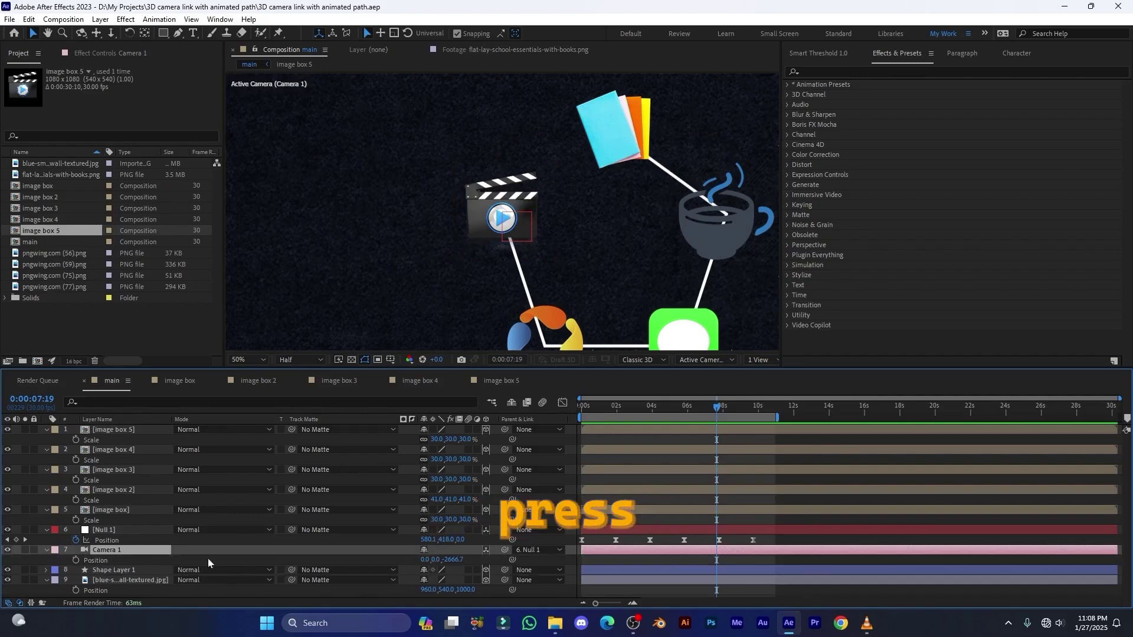
left_click_drag(646, 409, 571, 420)
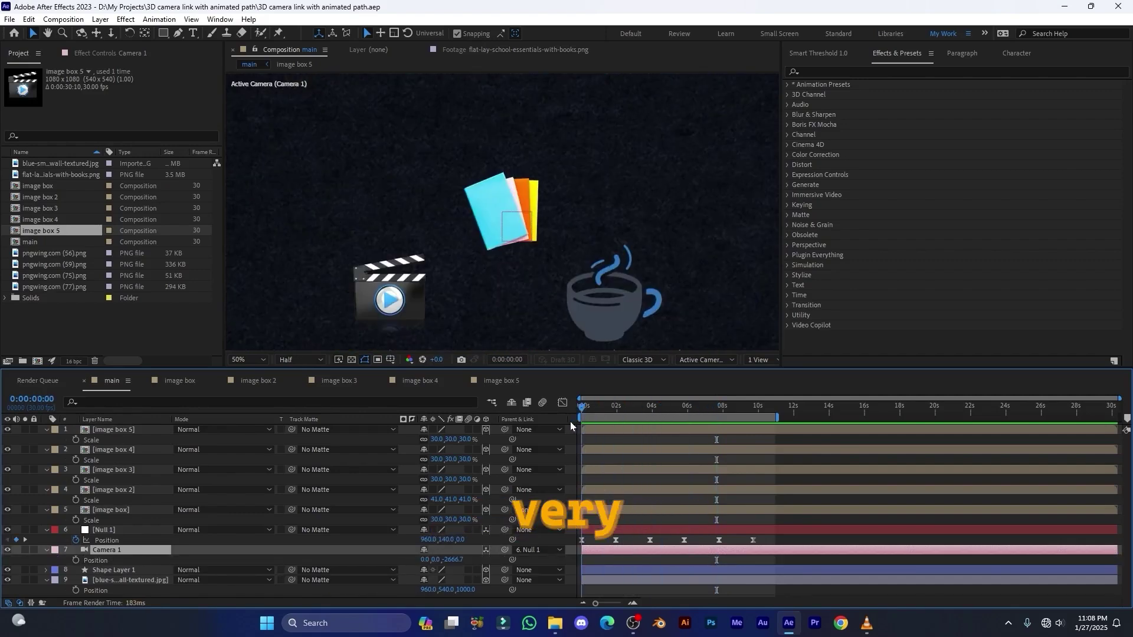
left_click_drag(453, 560, 1015, 487)
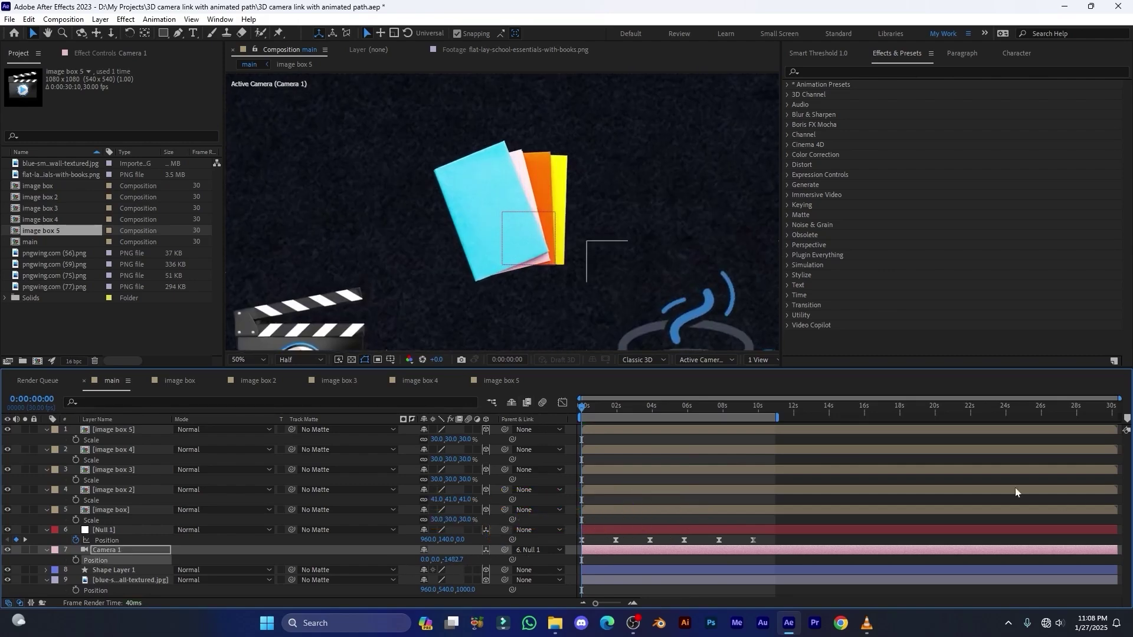
left_click_drag(450, 559, 853, 567)
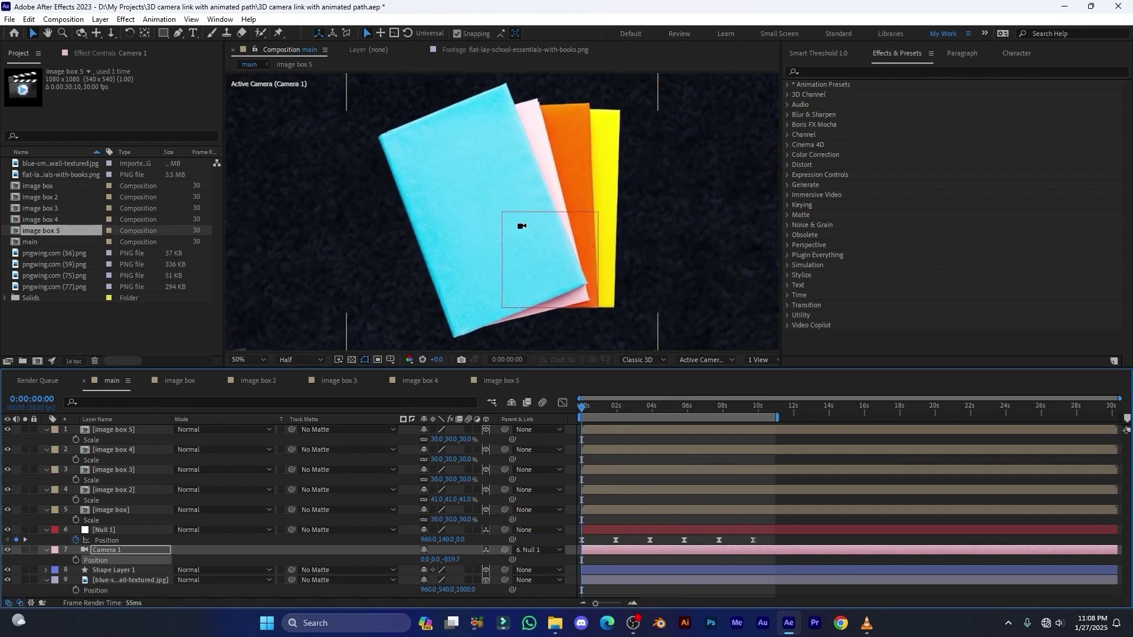
Set the scale of all five image box layers to 15% and preview the animation.
scroll(522, 226, "down", 1)
left_click(104, 510)
left_click(118, 430, "shift")
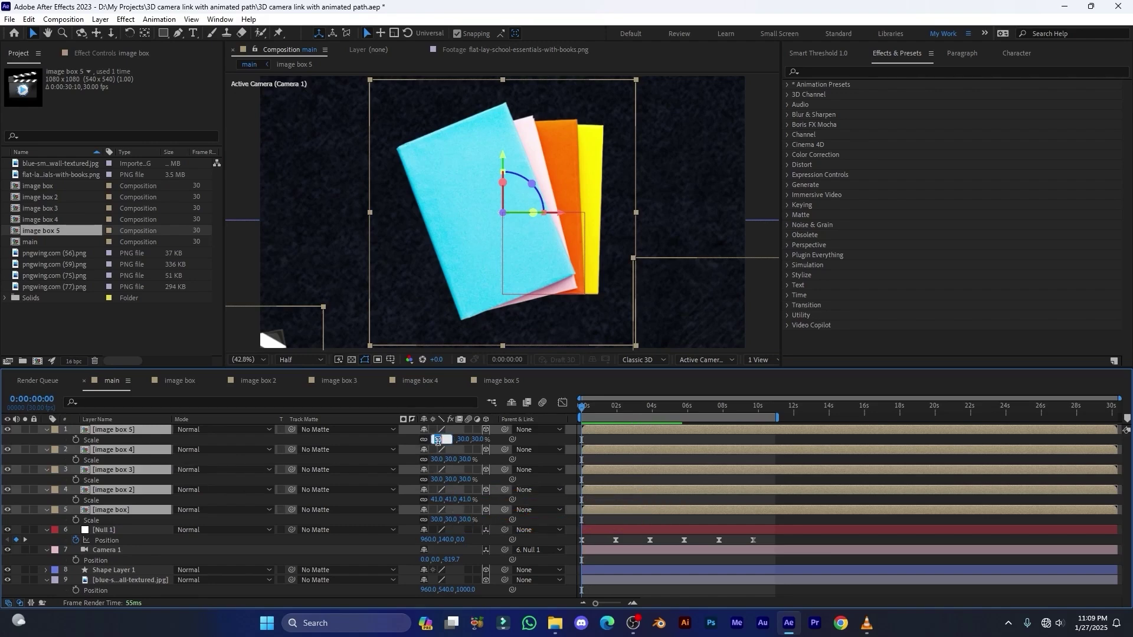
type("15")
key("Return")
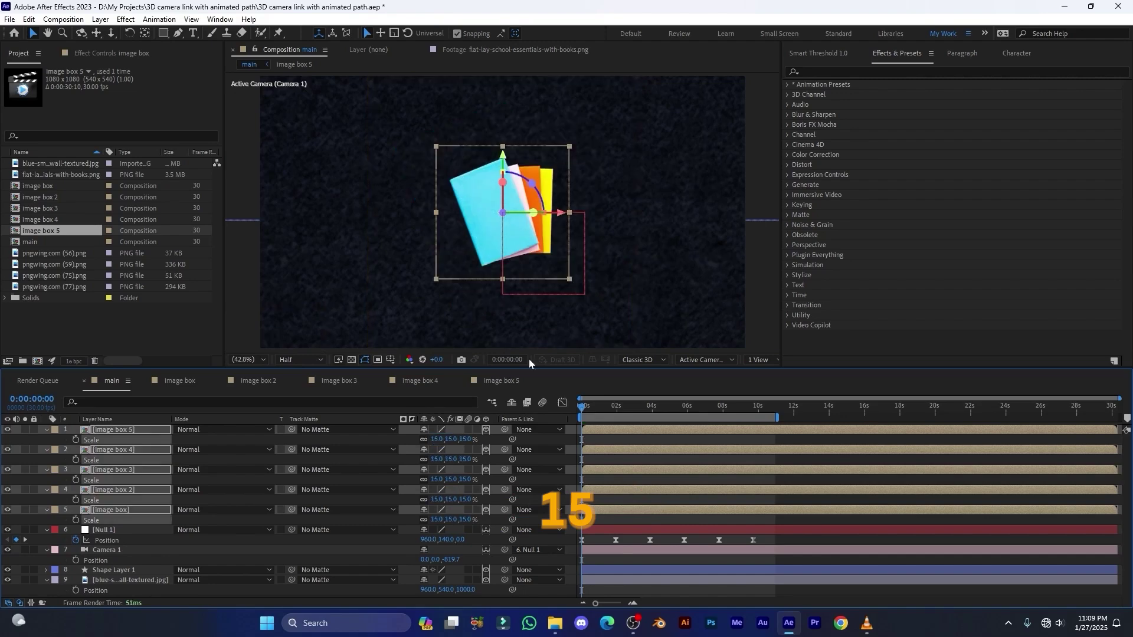
key("space")
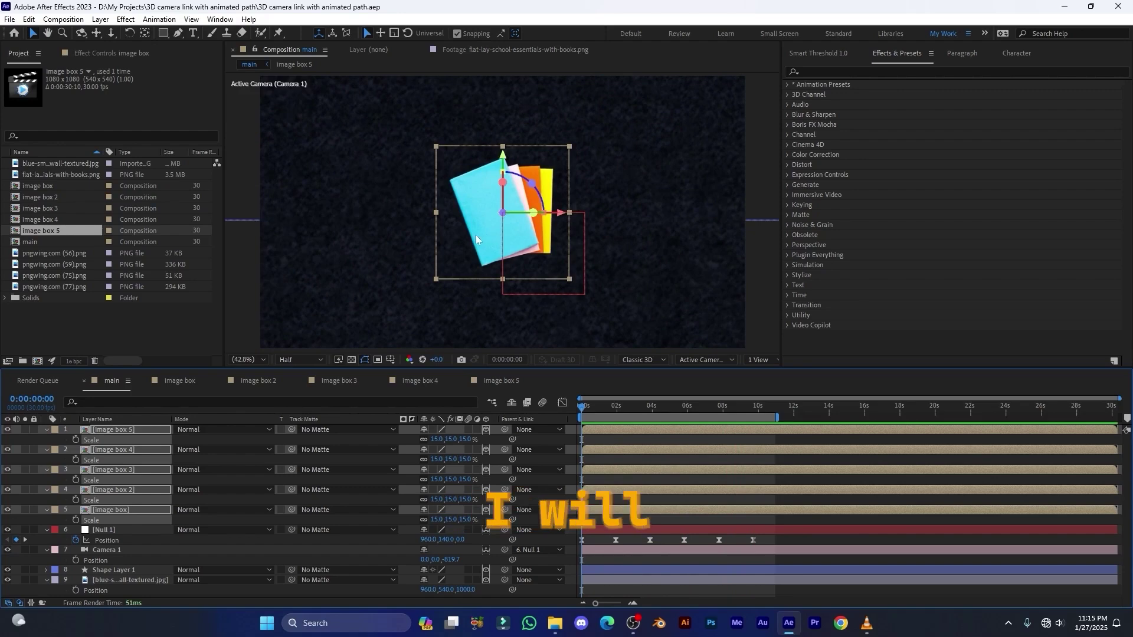
Add the text "Books" to the main composition at 95 px and make it a 3D layer.
left_click(194, 34)
left_click(407, 217)
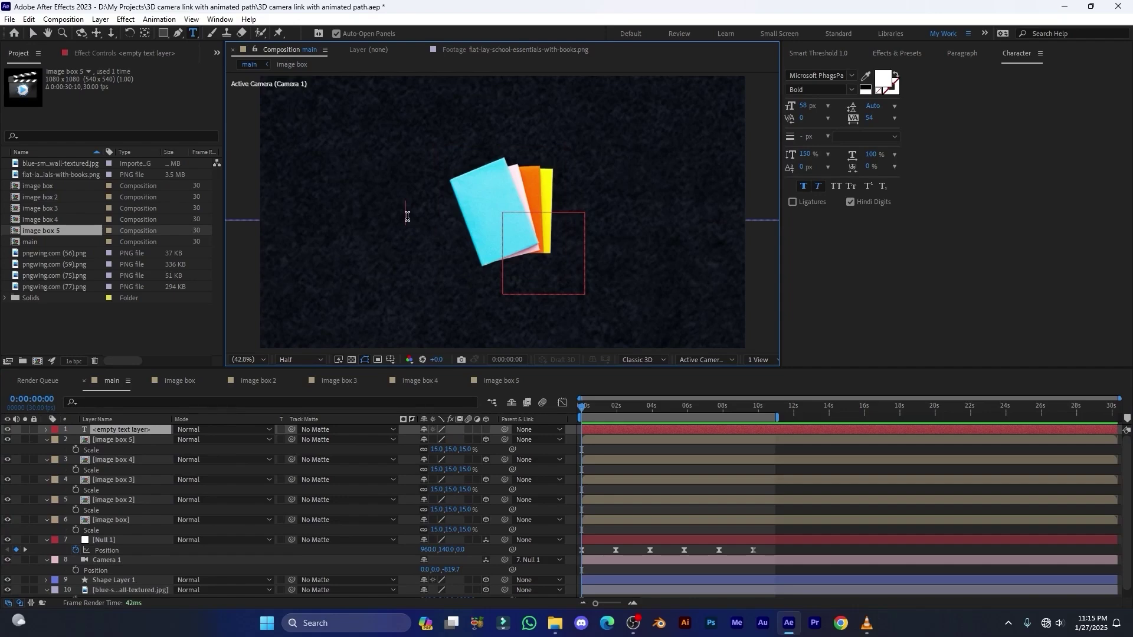
type("Books")
left_click_drag(801, 108, 834, 108)
left_click(485, 430)
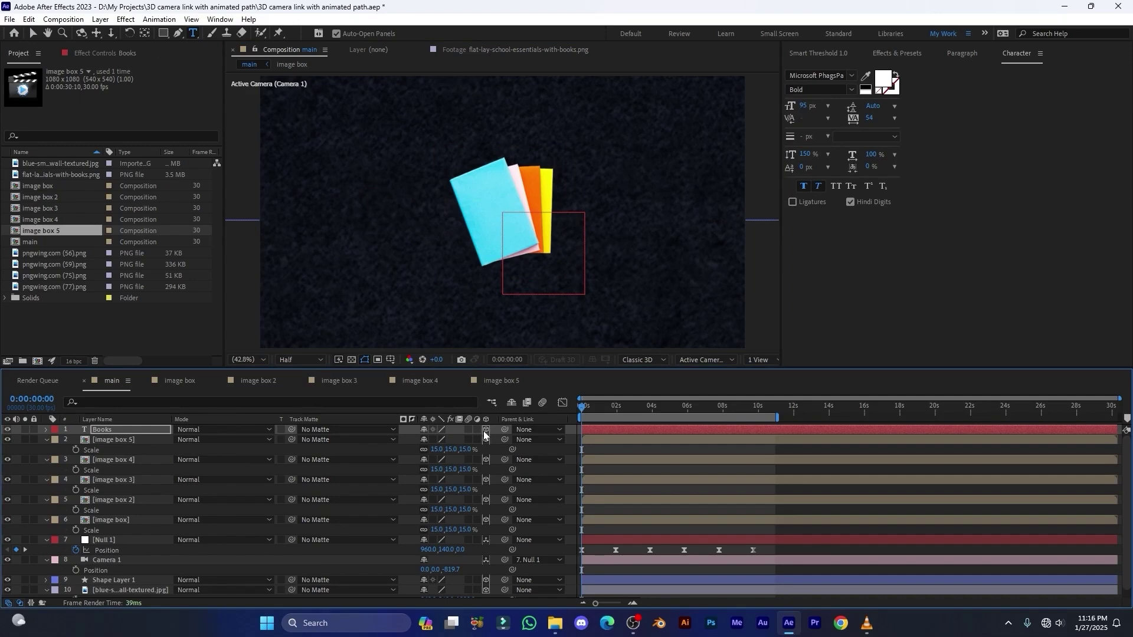
Place the Books text layer at the null's location by setting its position to 960, 140, 0.
key("p")
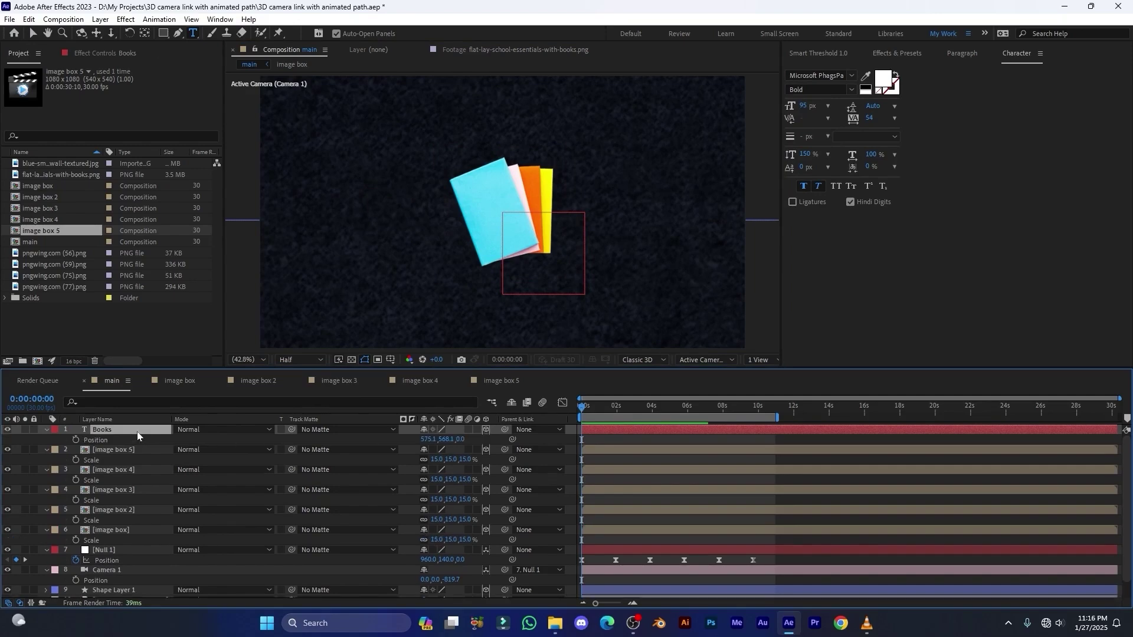
key("ctrl+Home")
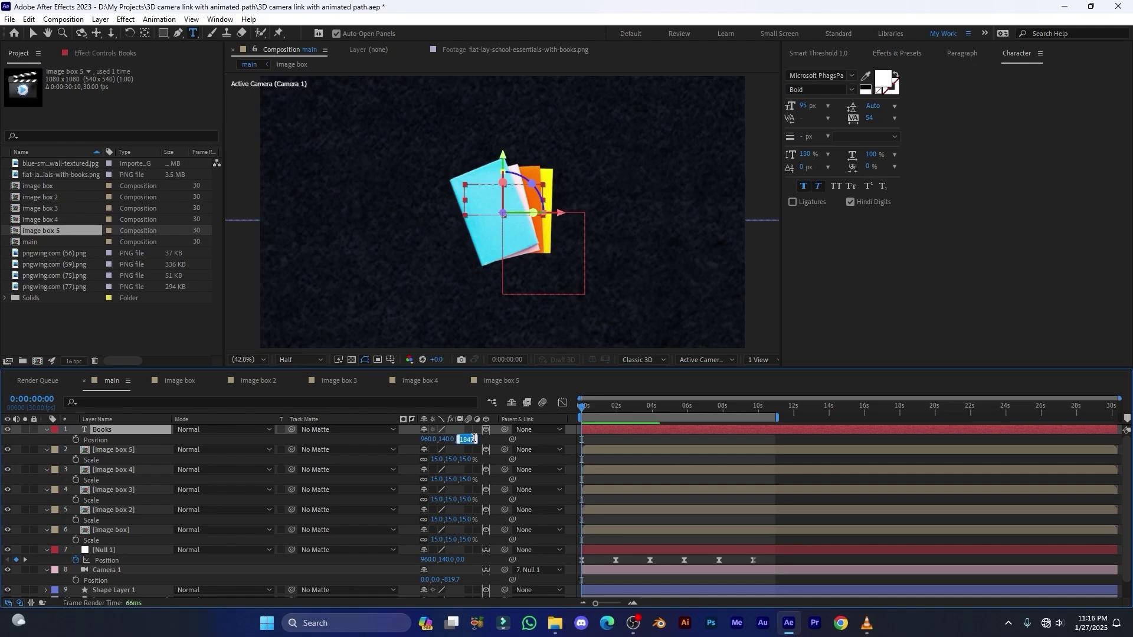
type("0")
key("Return")
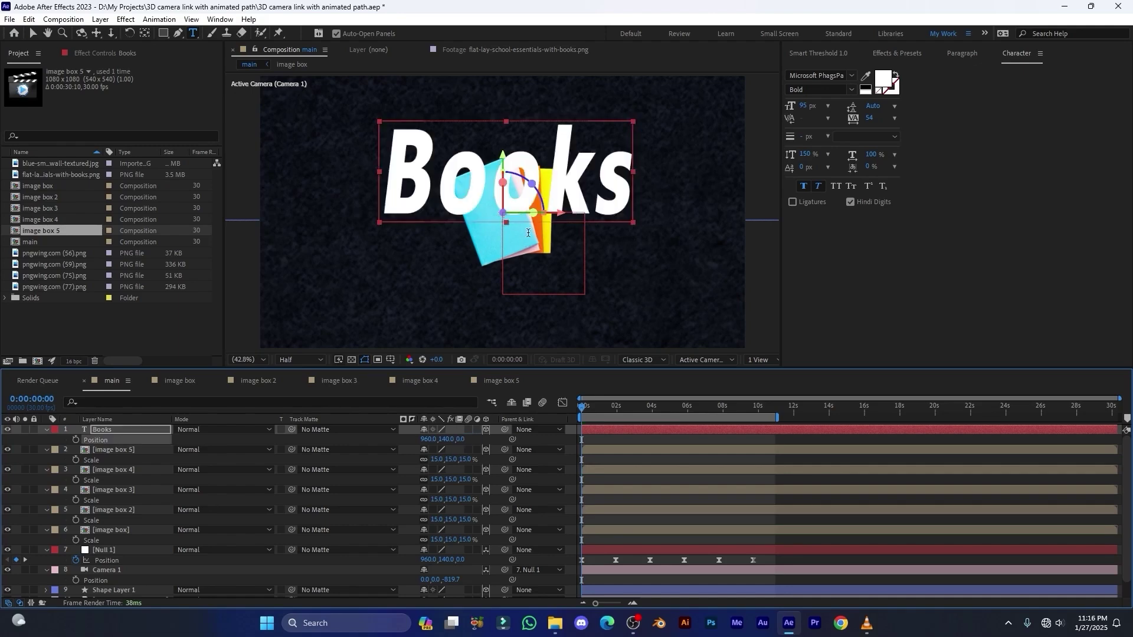
Reduce the Books text to 49 px and place it beside the right edge of the books image, at about 1116.8, 170.1.
key("v")
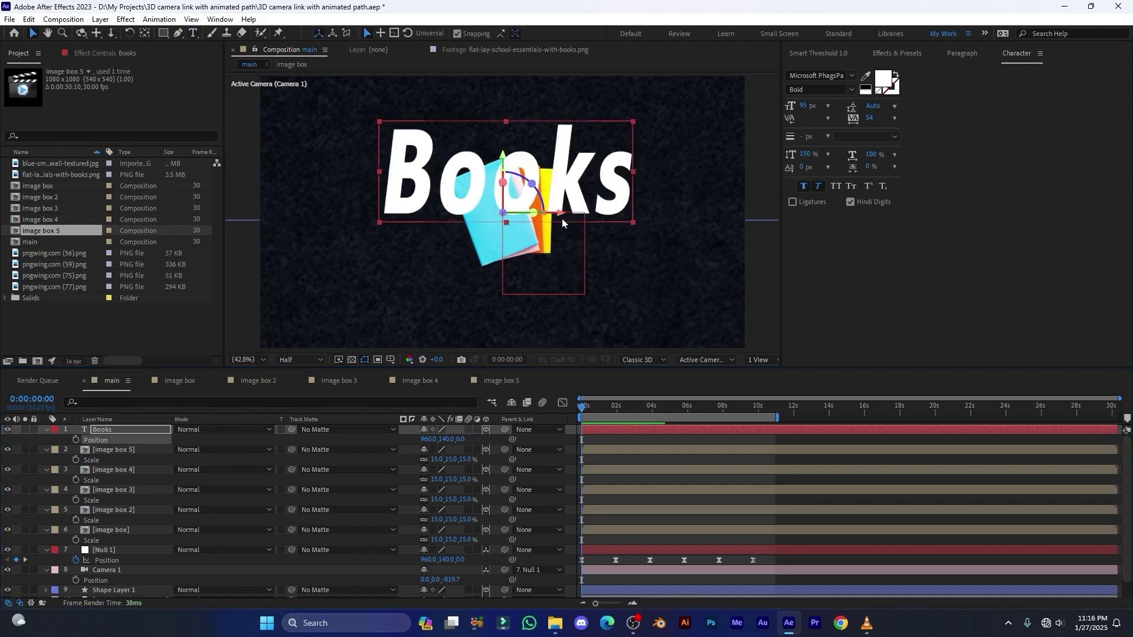
left_click_drag(558, 216, 471, 216)
left_click_drag(804, 108, 785, 108)
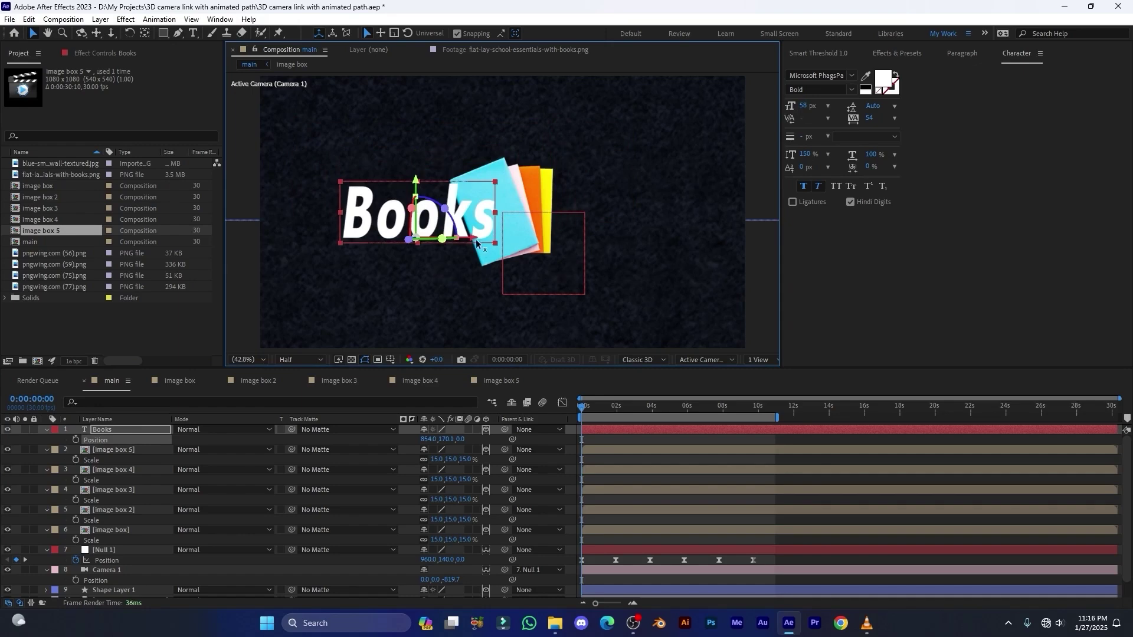
left_click_drag(462, 241, 706, 233)
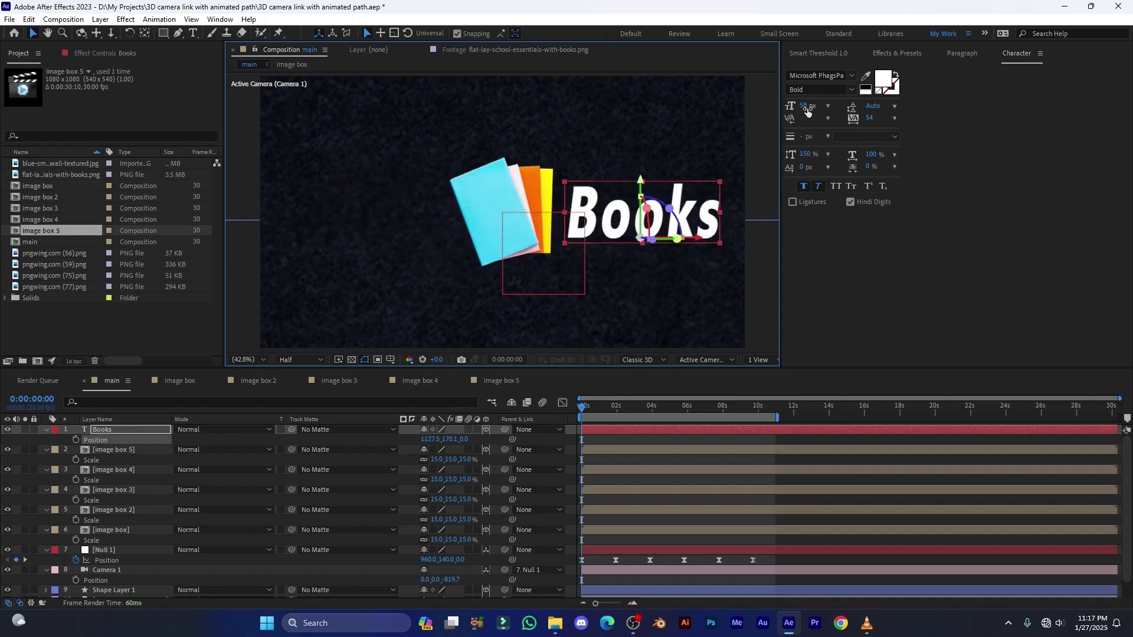
left_click_drag(808, 112, 796, 112)
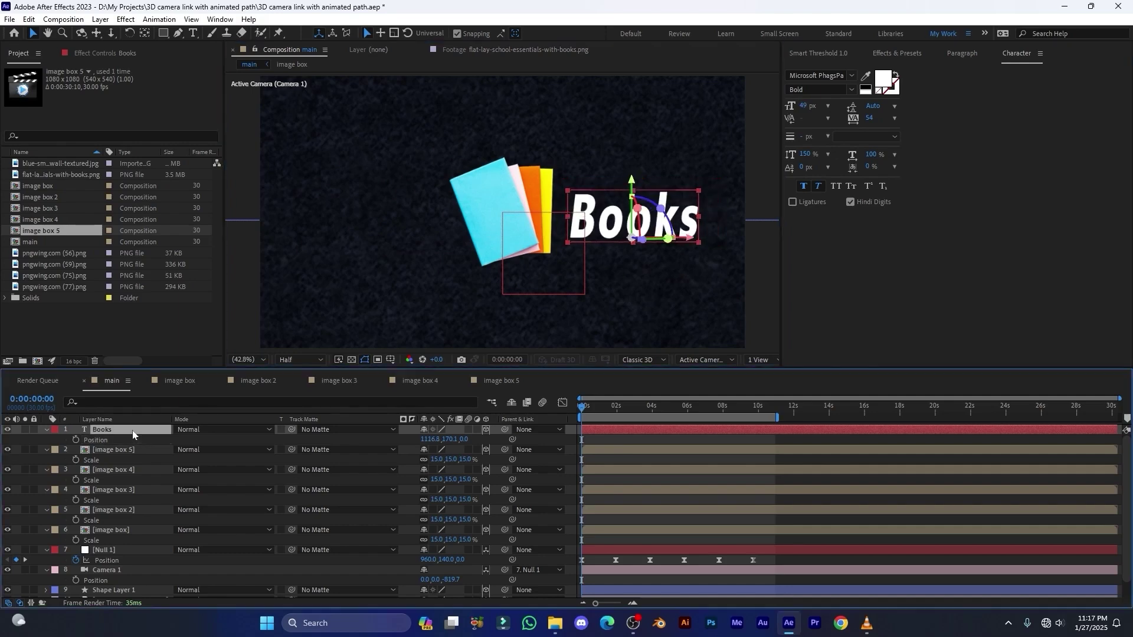
Duplicate the Books text layer, move the copy to the left of the books image, and open its text for editing.
key("ctrl+d")
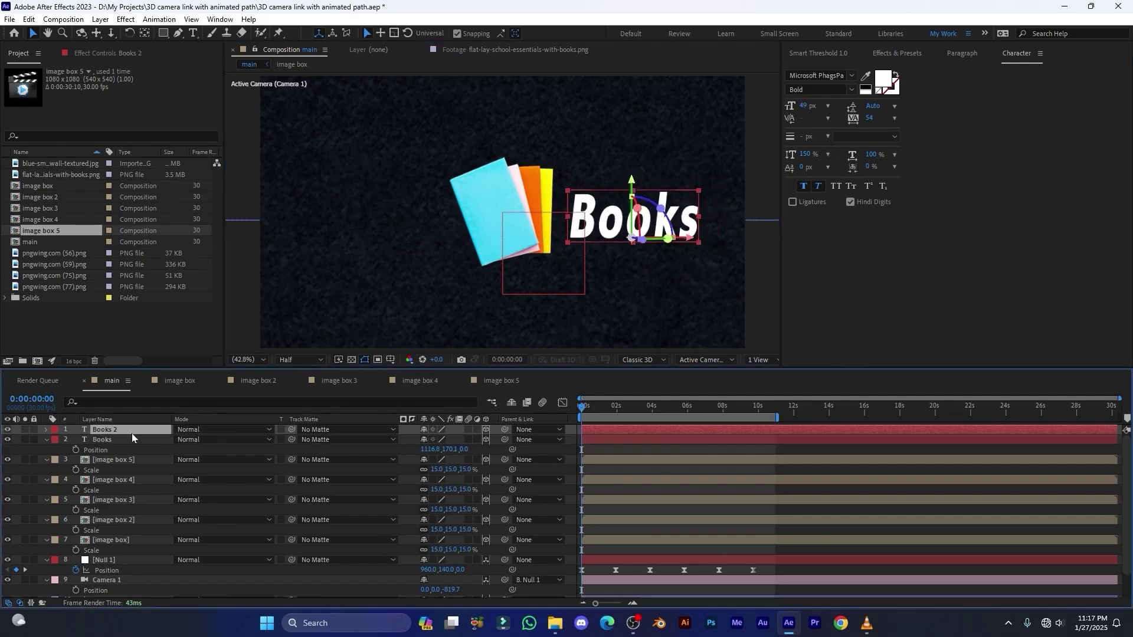
left_click_drag(689, 242, 441, 241)
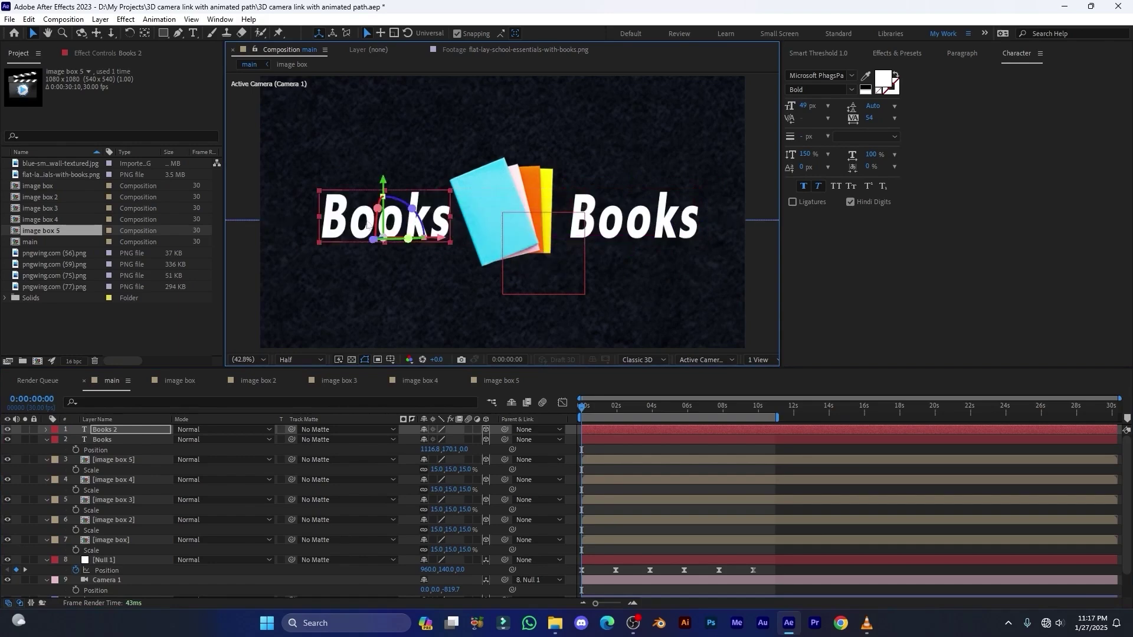
double_click(365, 220)
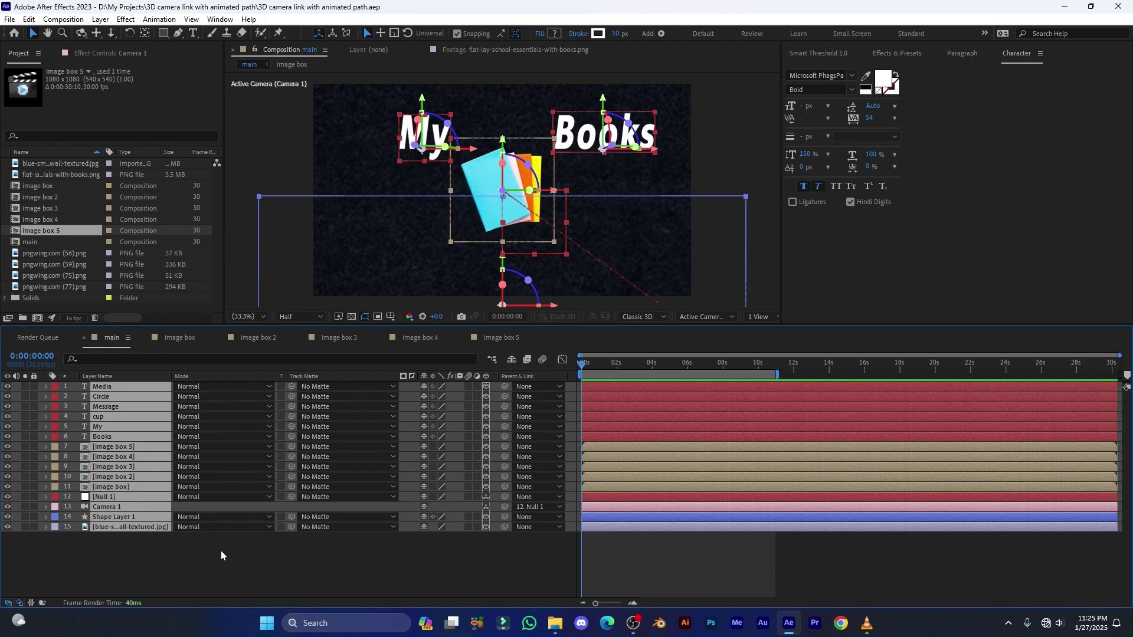
Reveal the keyframed properties and shift all Null 1 Position and Shape Layer 1 End keyframes to start at about 6 seconds.
key("u")
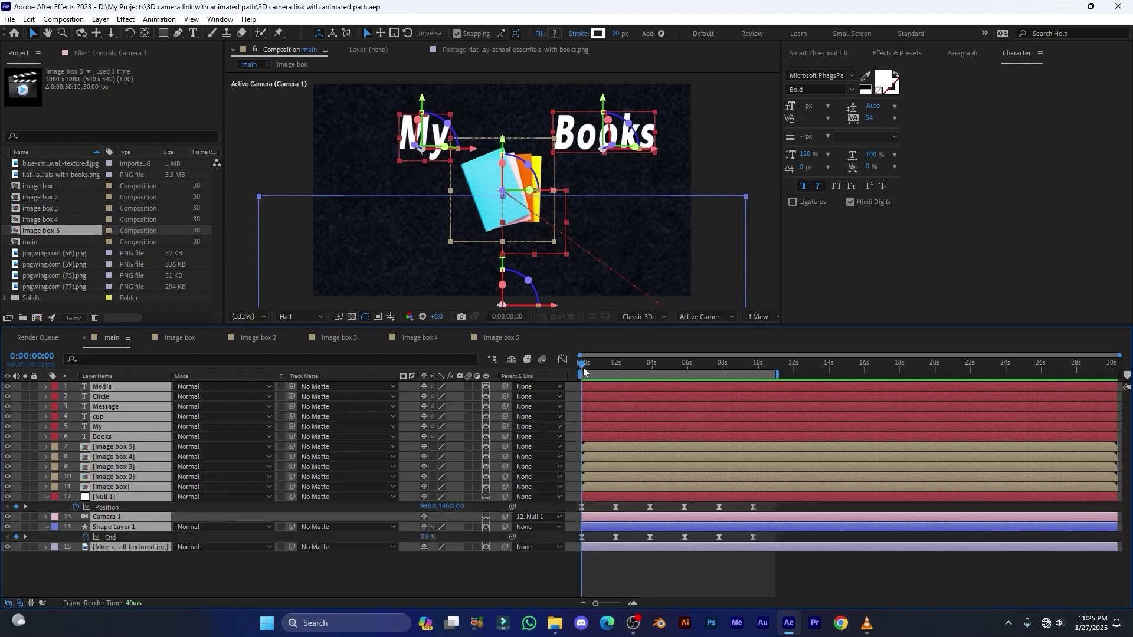
key("space")
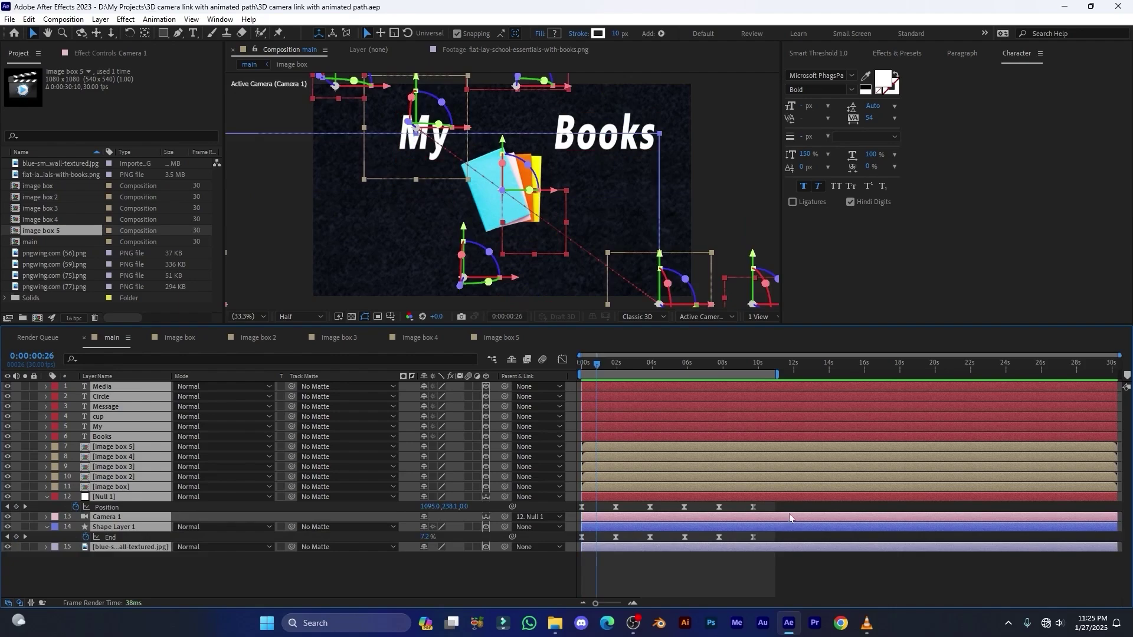
left_click_drag(782, 506, 582, 554)
left_click_drag(583, 509, 688, 511)
Add a Position keyframe to Camera 1 at 0:00:02:02.
left_click_drag(581, 369, 618, 370)
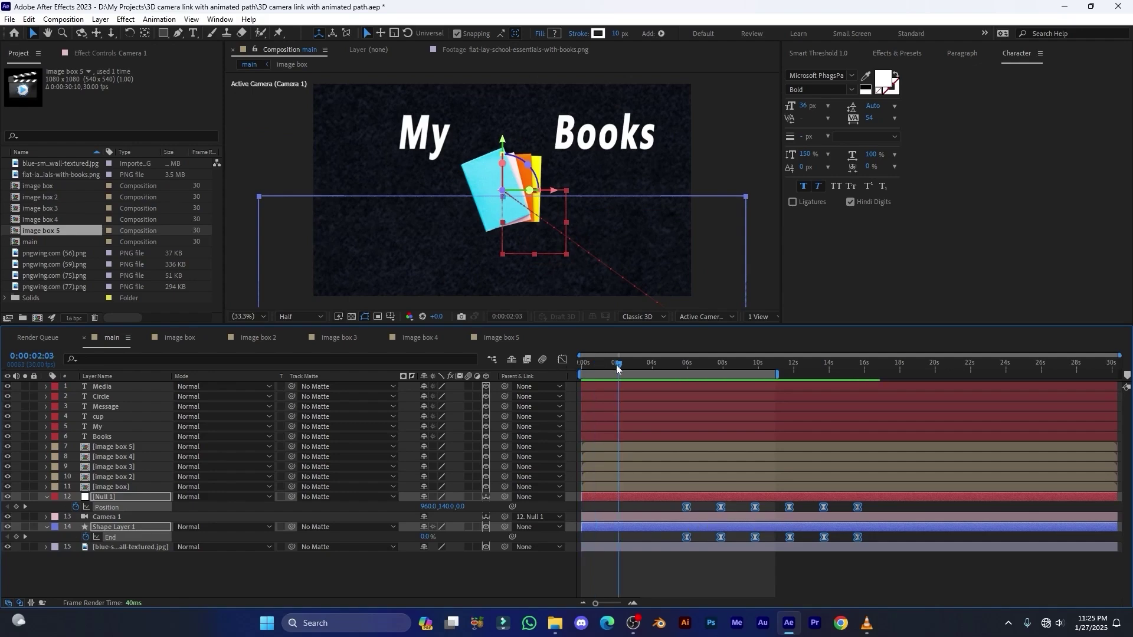
left_click(101, 541)
left_click(106, 518)
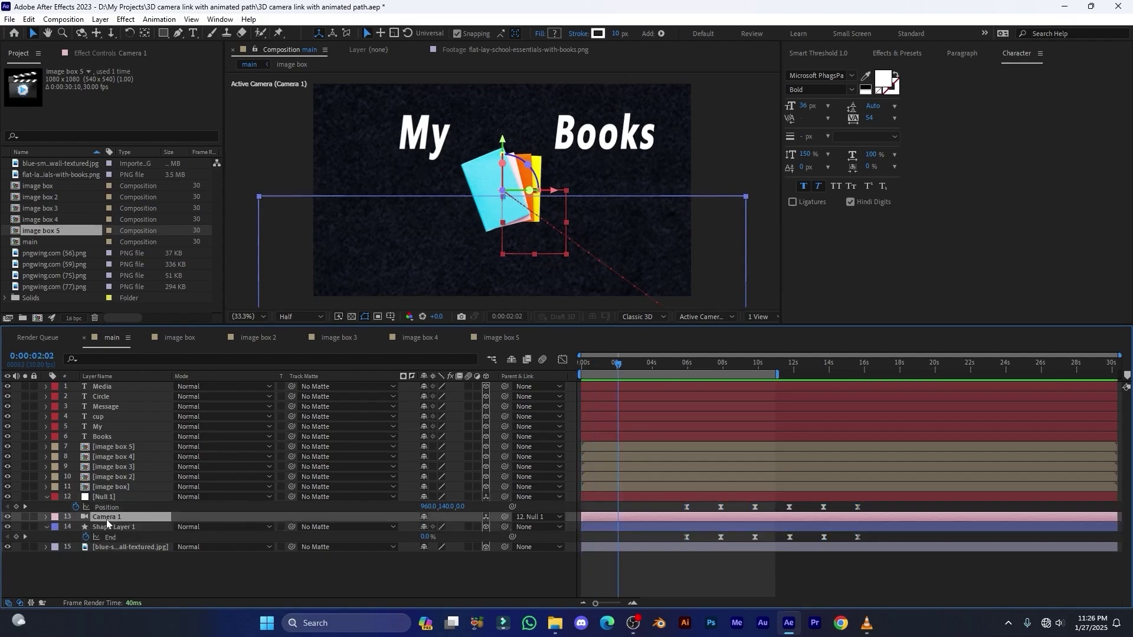
key("p")
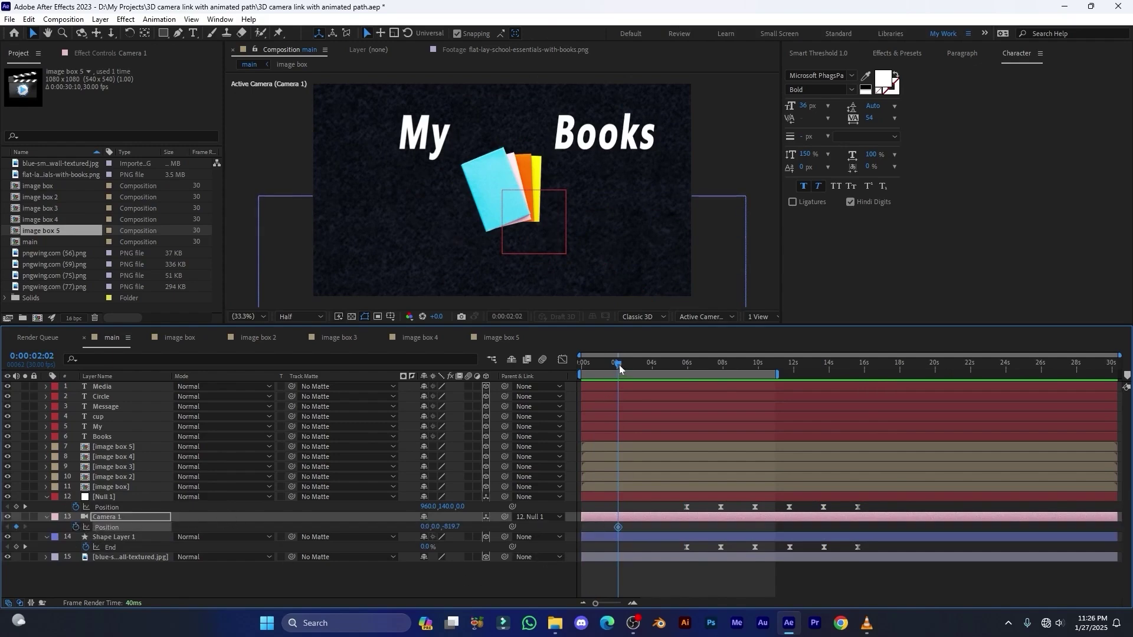
At the start of the composition, move Camera 1 close to the books by setting its Z position to about -387.7.
left_click_drag(619, 365, 593, 365)
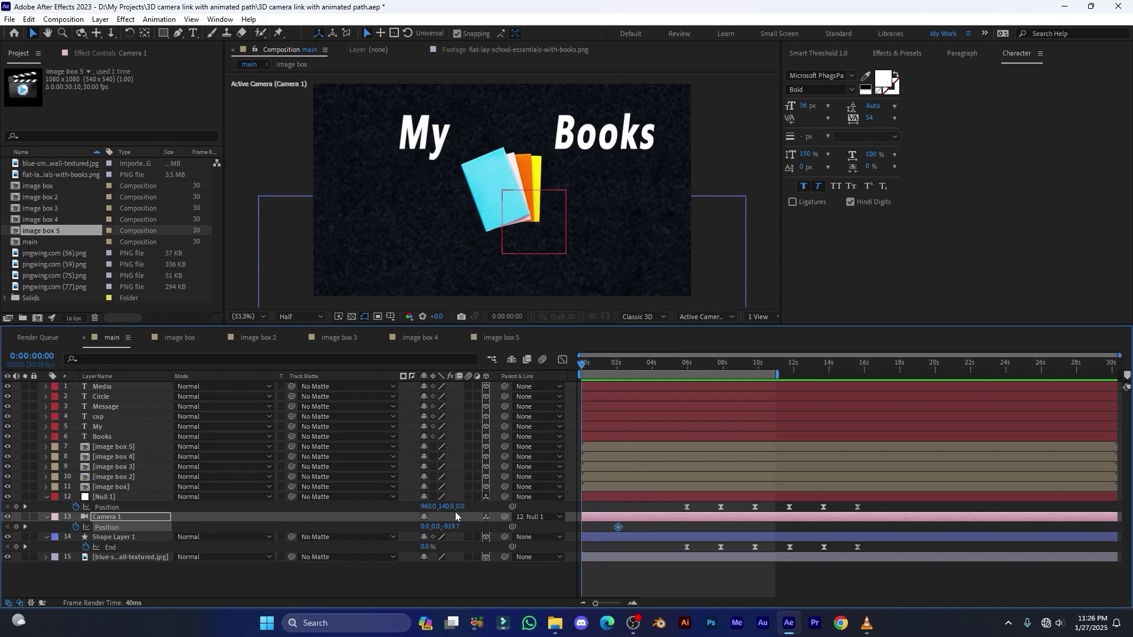
key("ctrl+z")
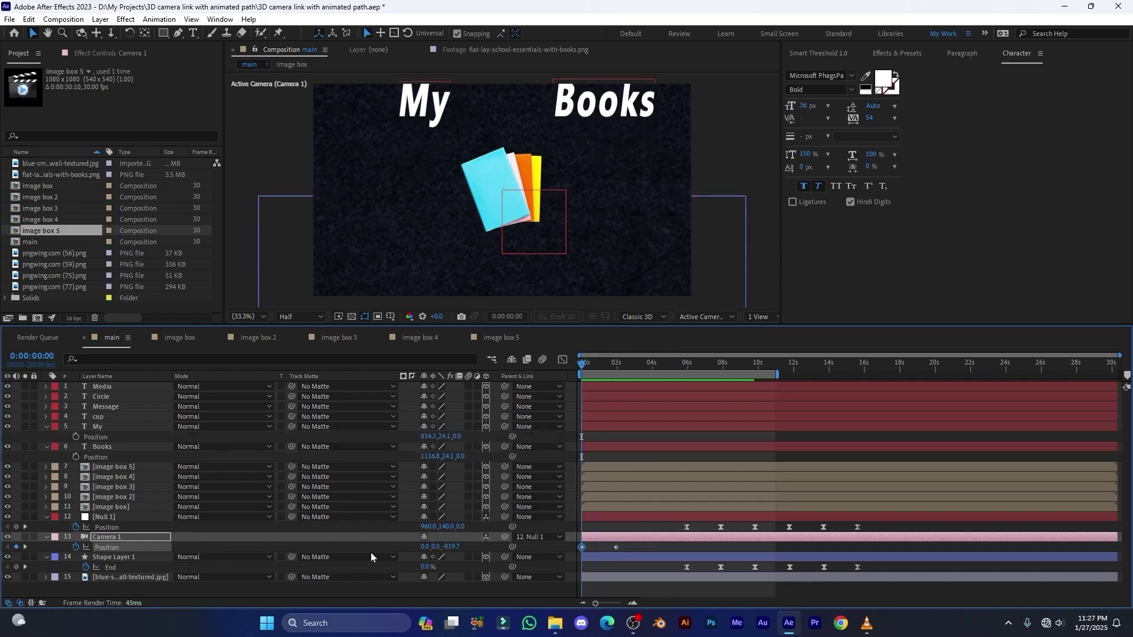
left_click_drag(452, 547, 707, 547)
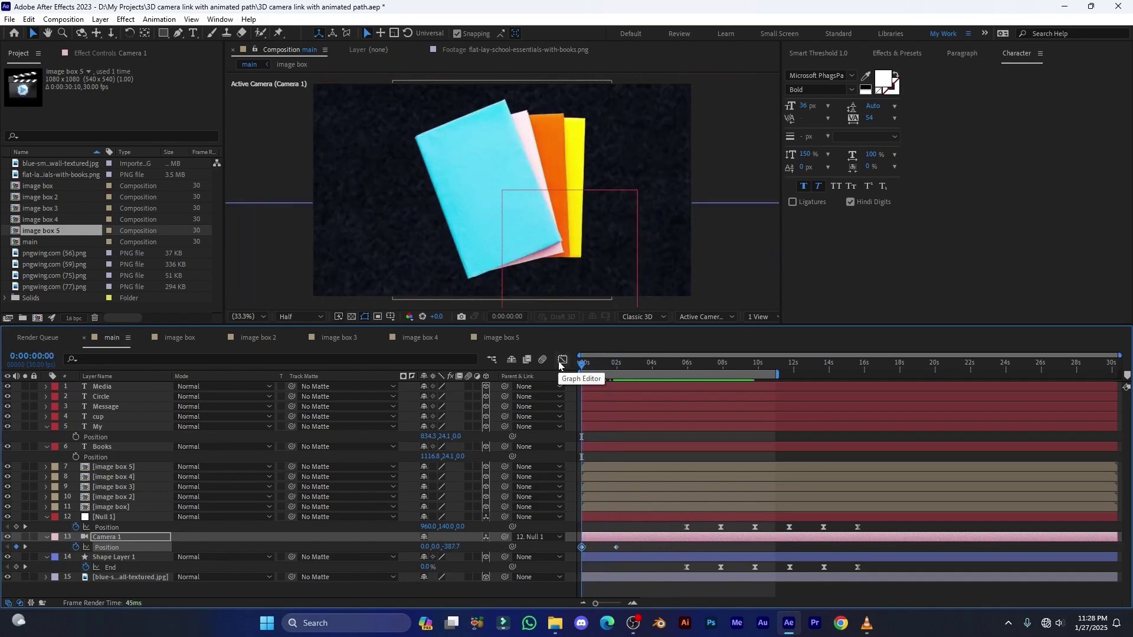
Shift the Null 1 Position and Shape Layer 1 End keyframes so they begin at about 1 second, overlapping the opening camera move.
key("k")
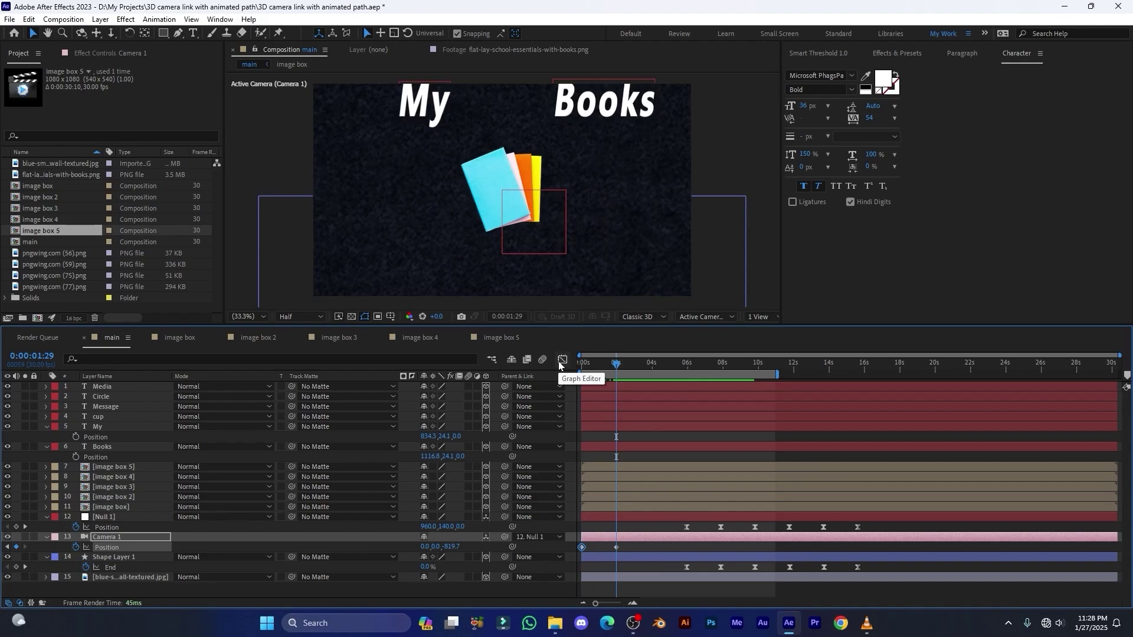
key("Page_Up")
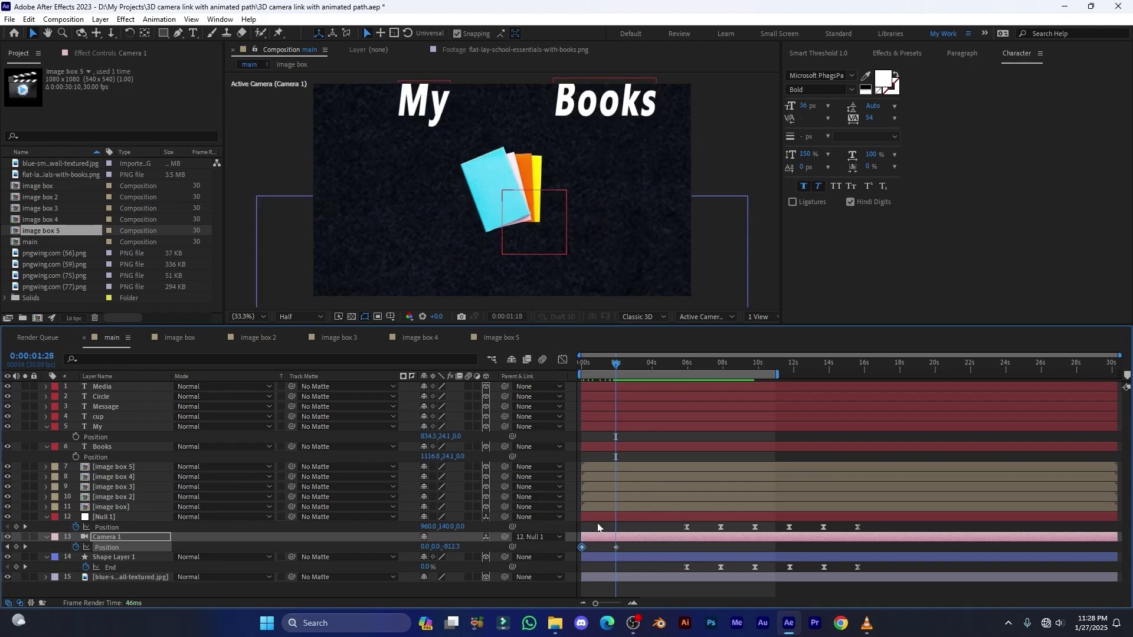
key("shift+Page_Up")
key("shift+Page_Up")
key("shift+Page_Up")
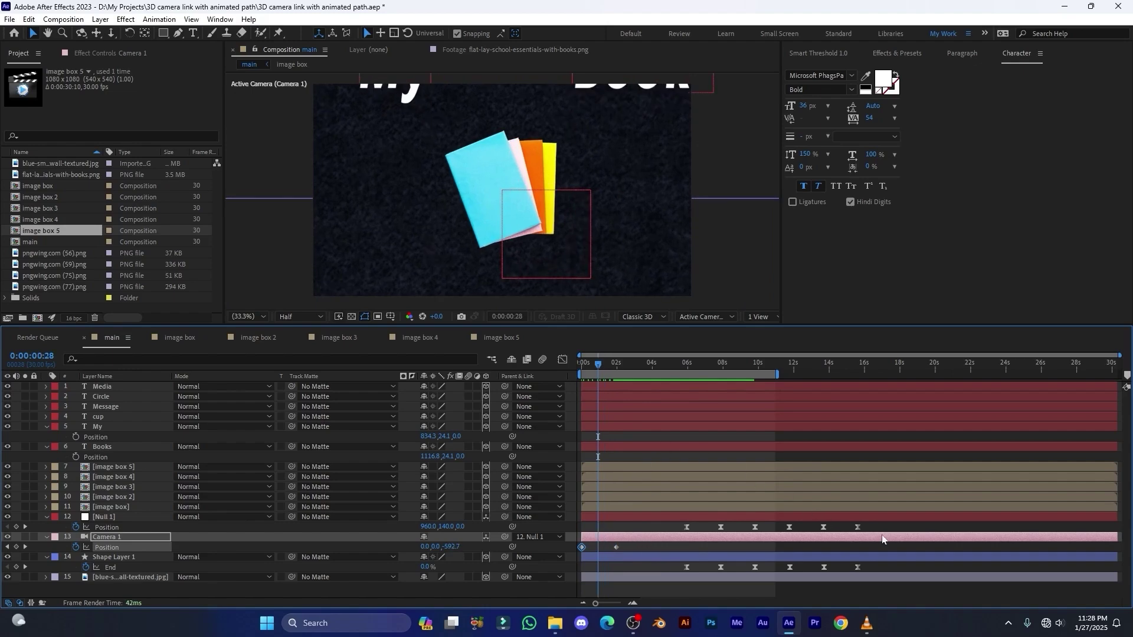
left_click_drag(883, 524, 661, 581)
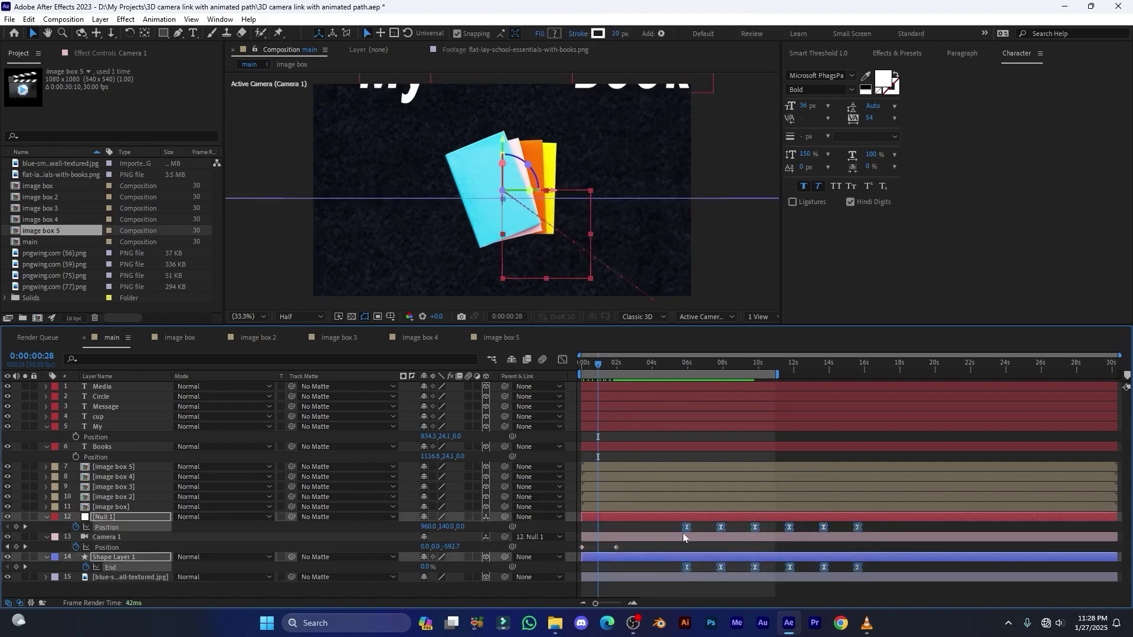
left_click_drag(686, 526, 601, 528)
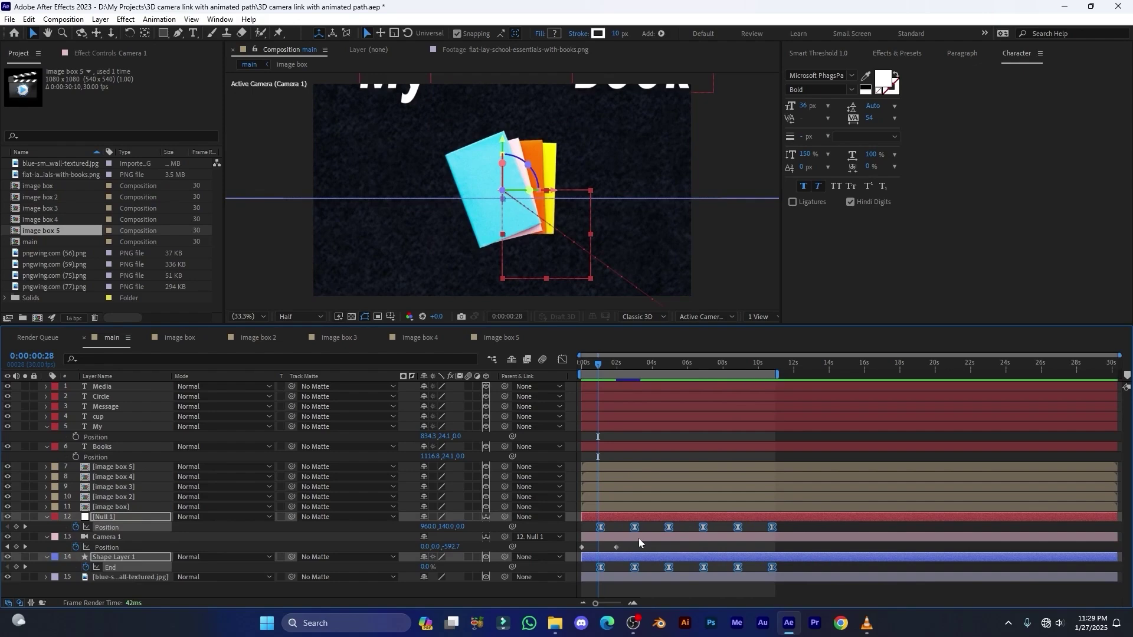
Keyframe Camera 1's position at 0:00:10:23 and pull it back to about 0, 328, -2964.7 at 0:00:12:04 to frame the whole pentagon.
left_click_drag(801, 367, 777, 367)
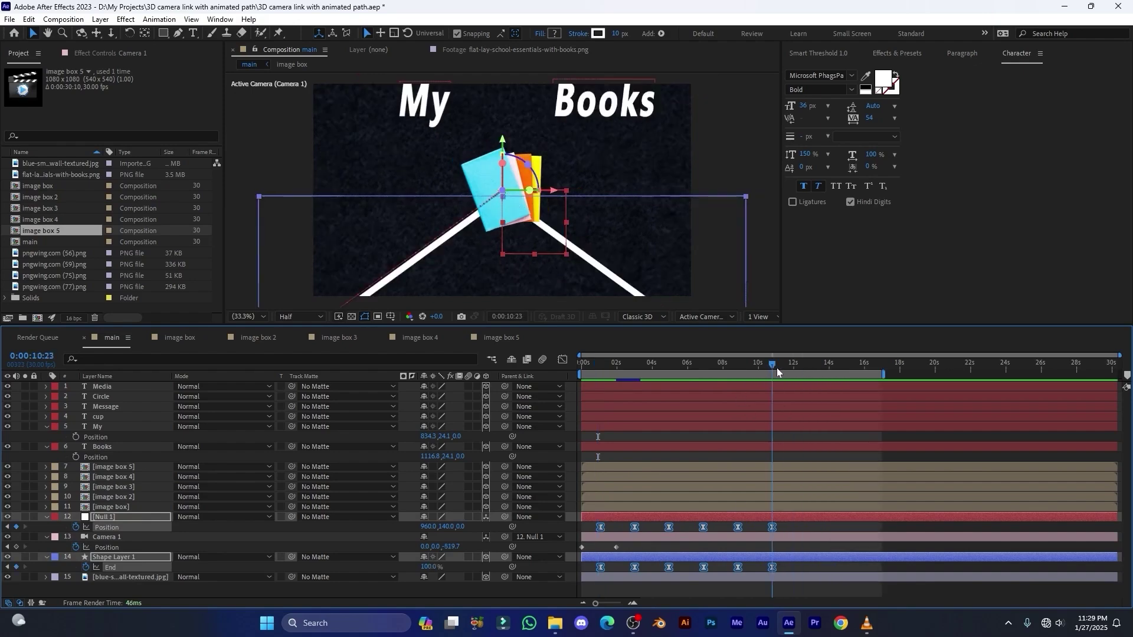
left_click(16, 547)
mouse_move(796, 366)
left_mouse_down()
mouse_move(809, 366)
mouse_move(800, 366)
left_mouse_up()
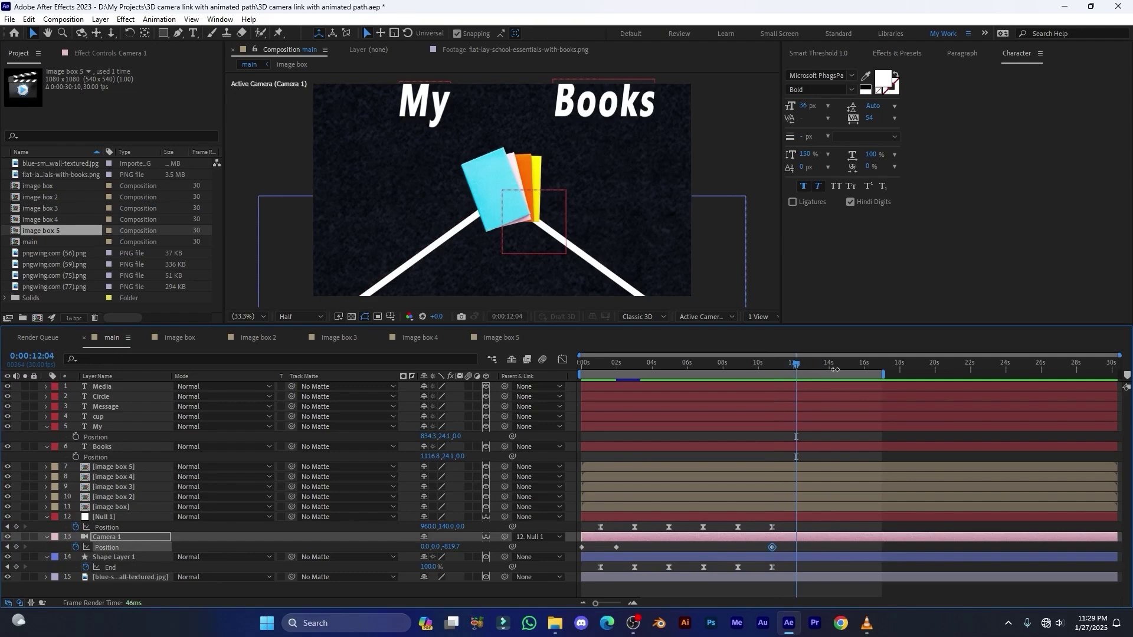
left_click_drag(451, 547, 71, 576)
Apply Easy Ease to Camera 1's first two Position keyframes and select their points in the speed graph.
left_click_drag(635, 547, 582, 563)
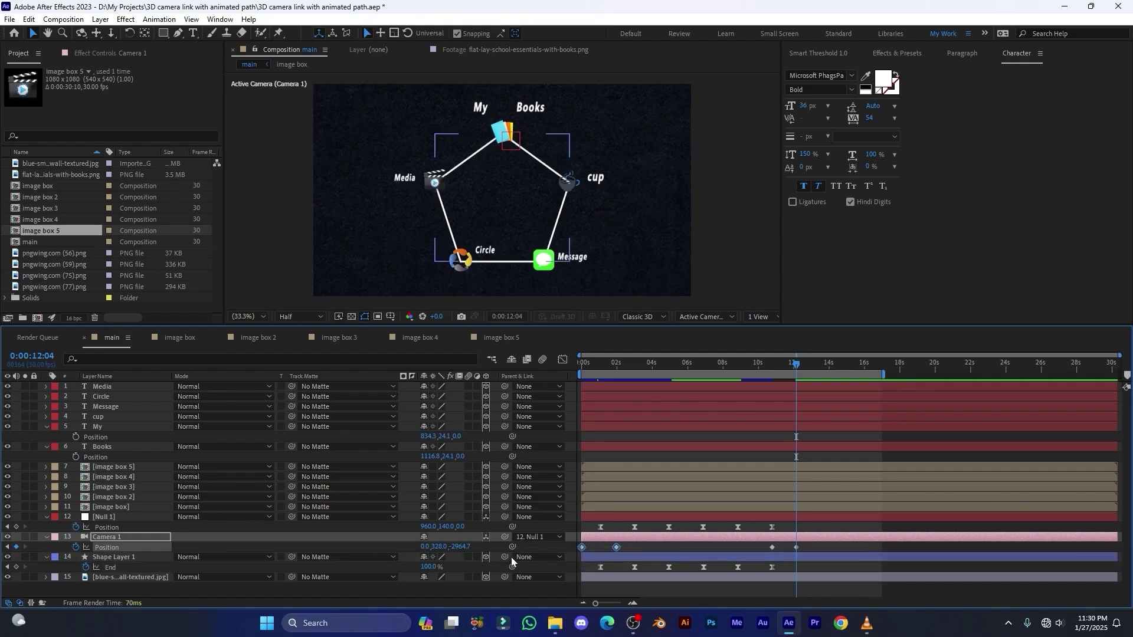
key("F9")
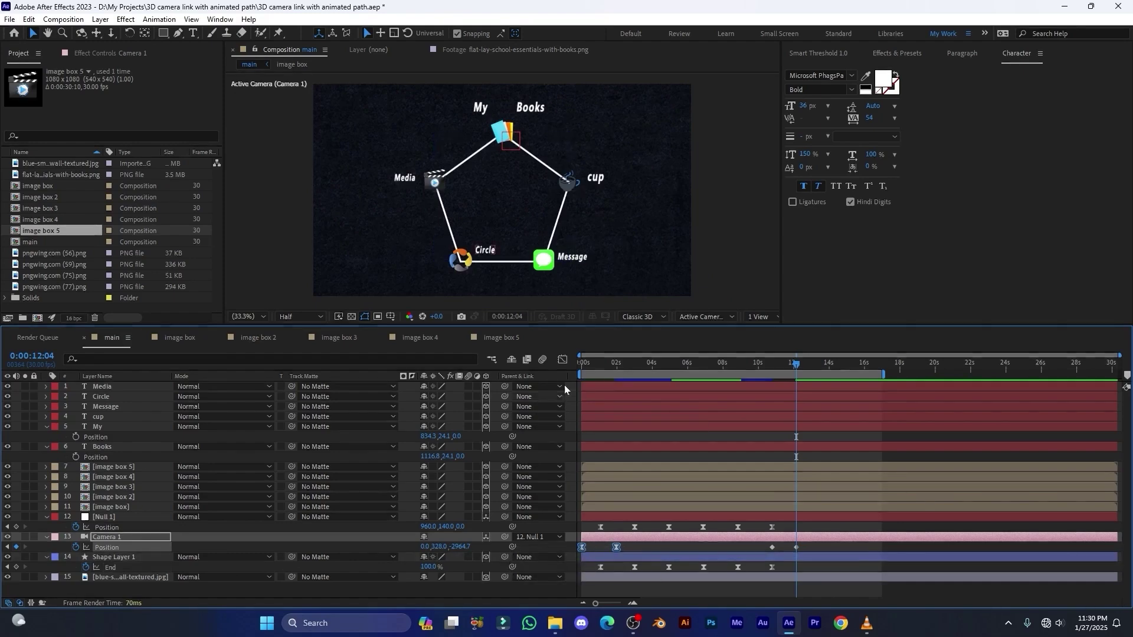
left_click(564, 360)
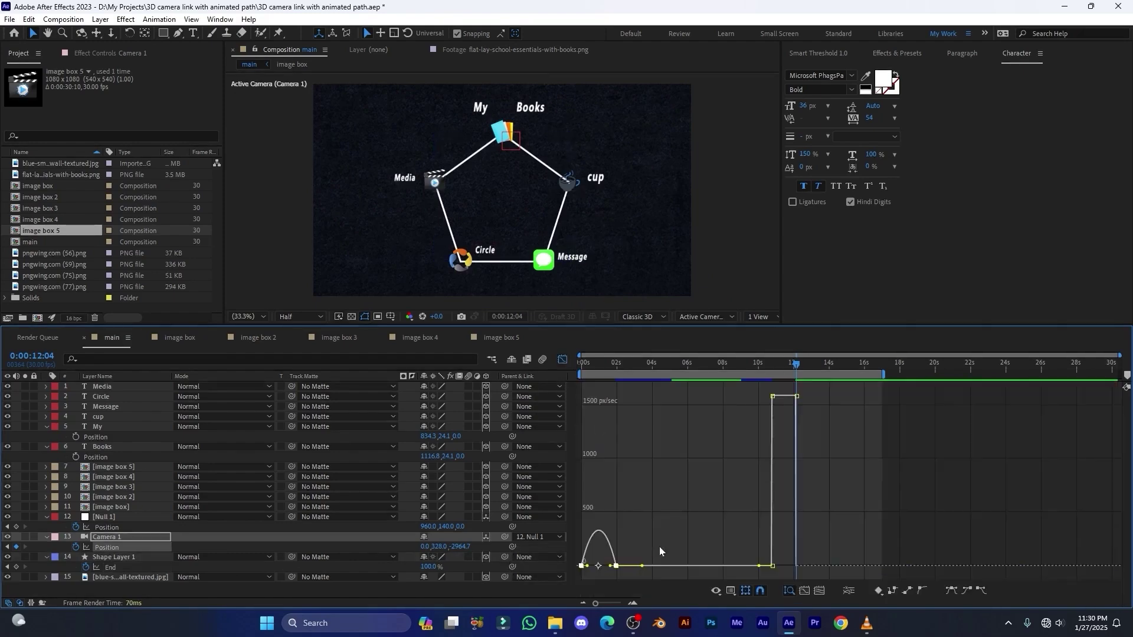
left_click_drag(660, 549, 590, 562)
left_click(561, 363)
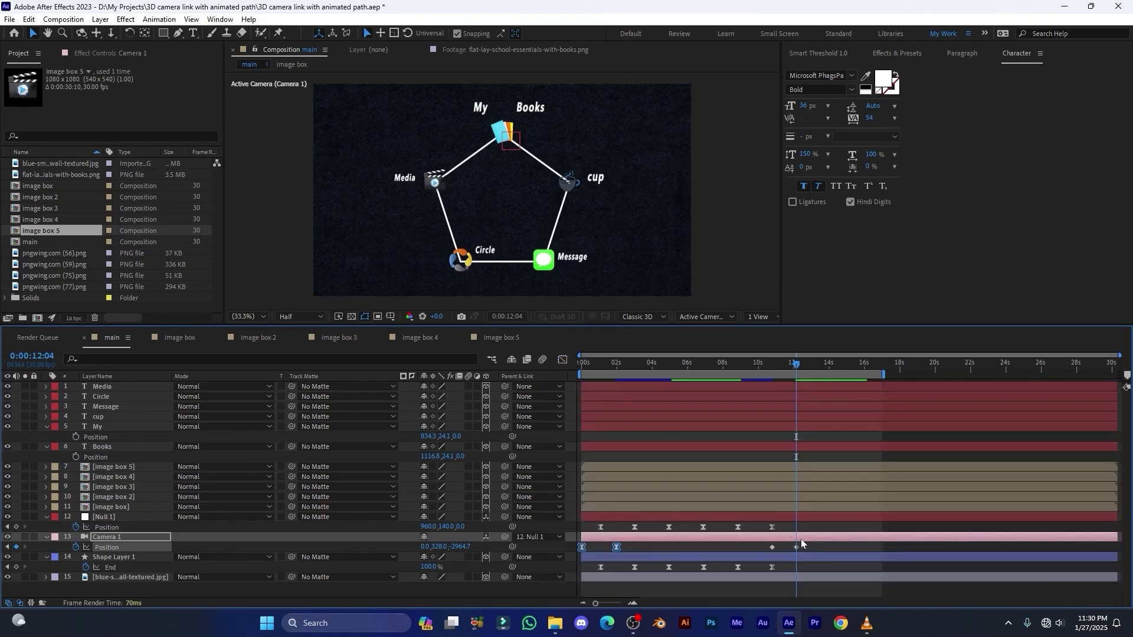
Apply Easy Ease to Camera 1's last two Position keyframes and set their incoming and outgoing velocity influence to 65%.
left_click_drag(819, 543, 764, 552)
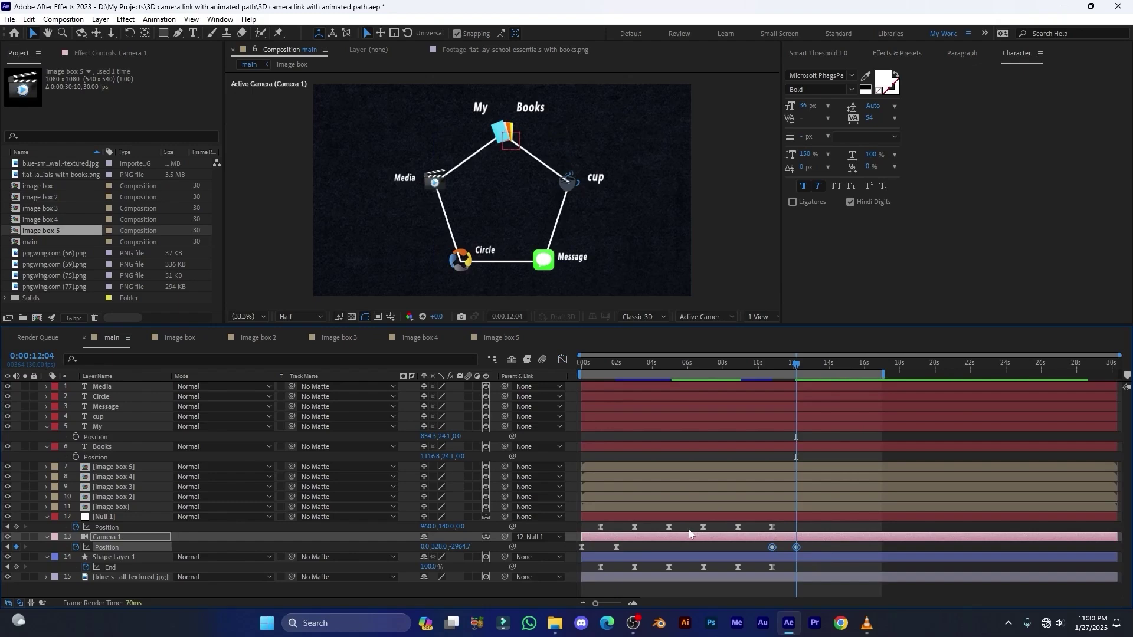
key("F9")
double_click(796, 547)
key("Escape")
right_click(796, 548)
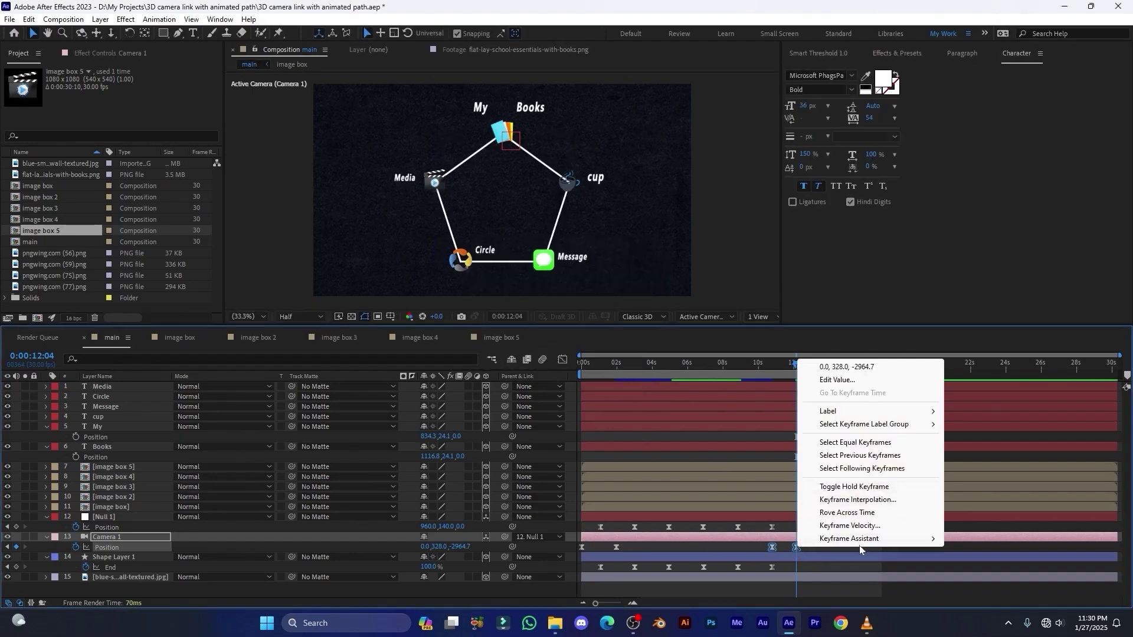
left_click(843, 526)
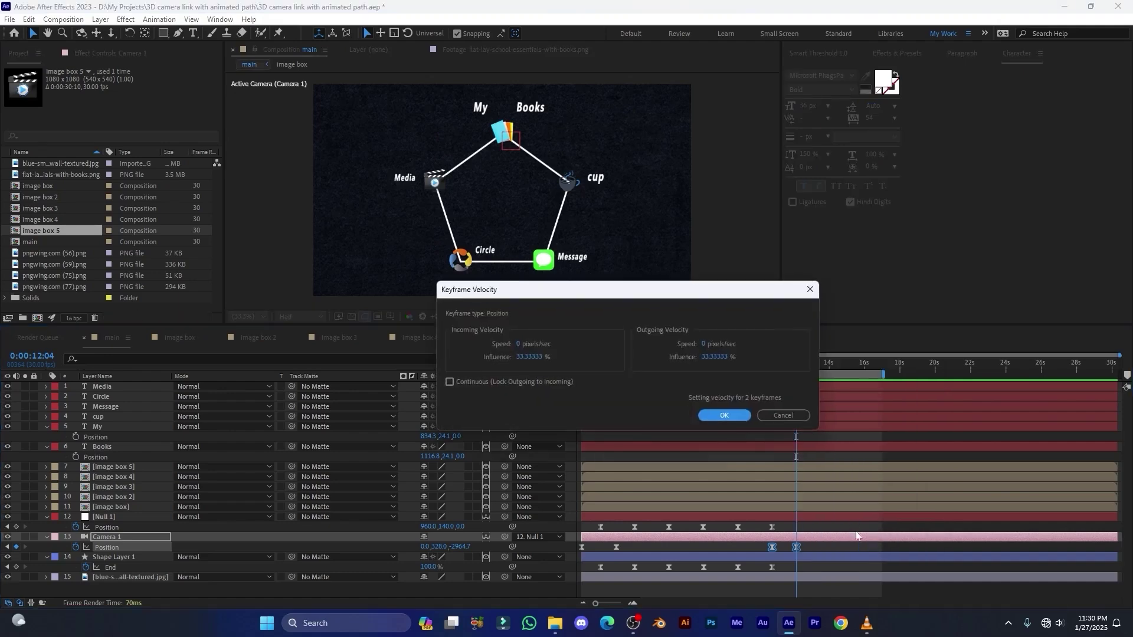
left_click(519, 358)
type("65")
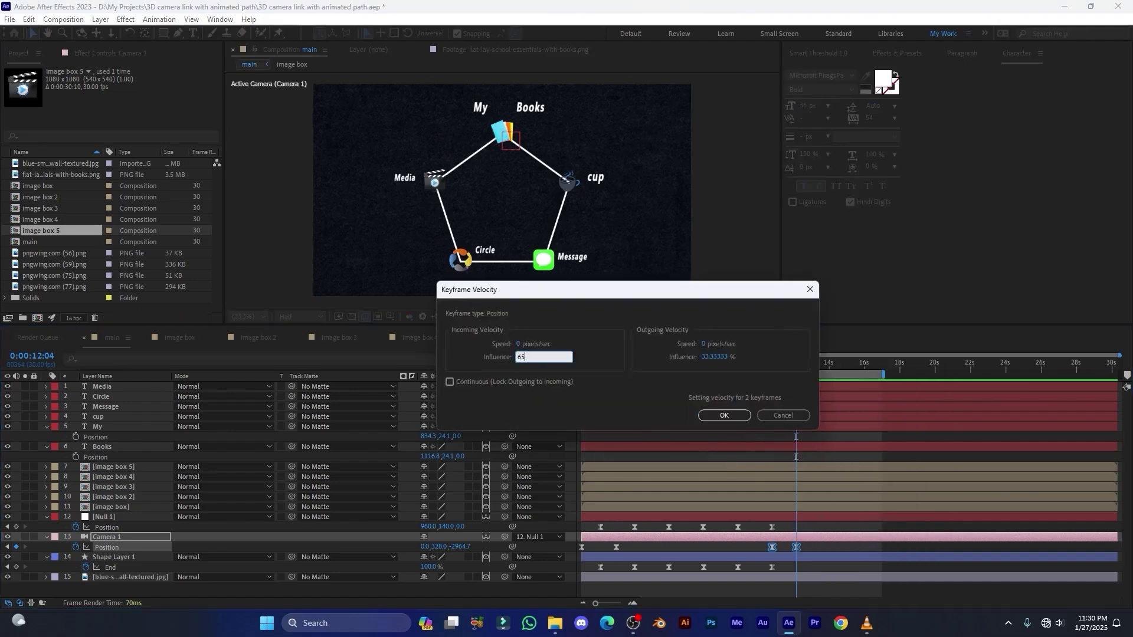
left_click(714, 357)
type("65")
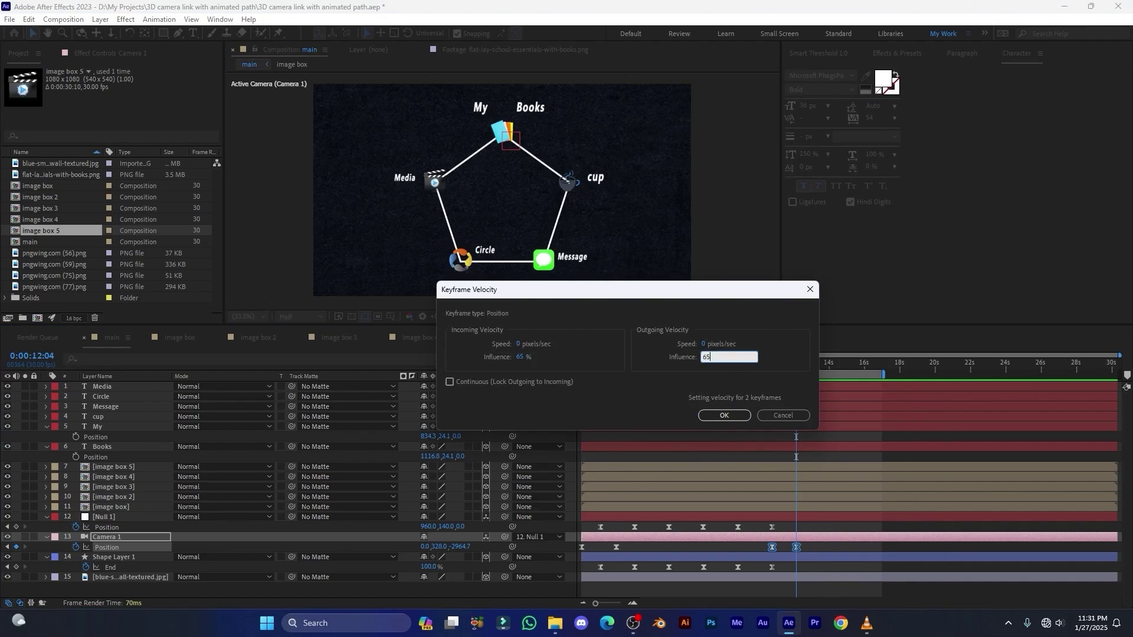
left_click(728, 416)
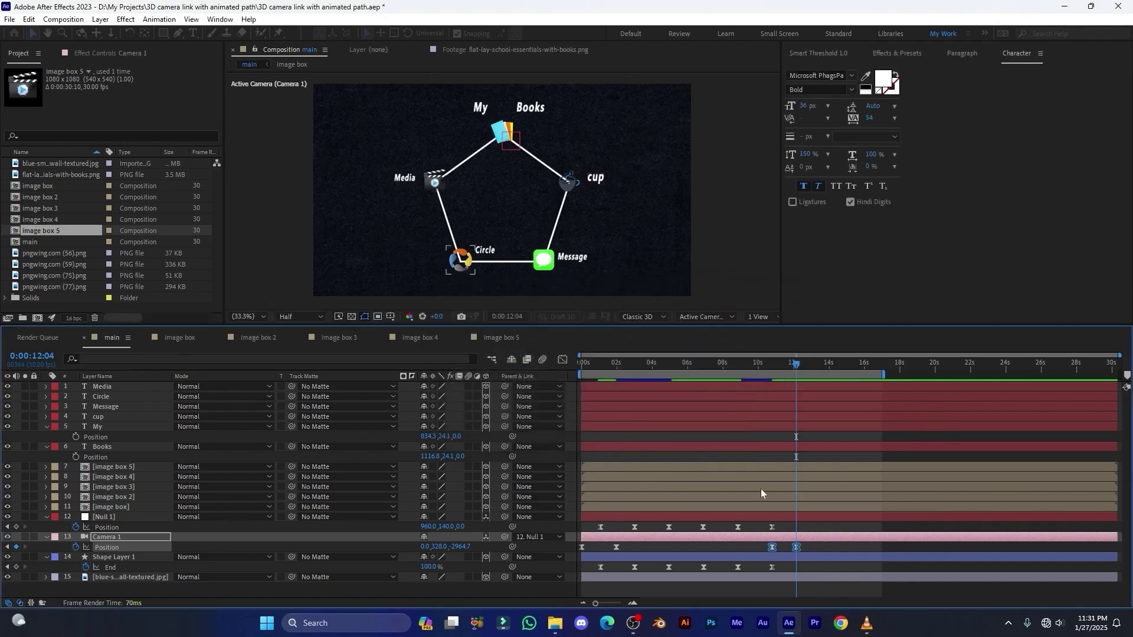
Save the project and return to the start of the composition.
key("ctrl+s")
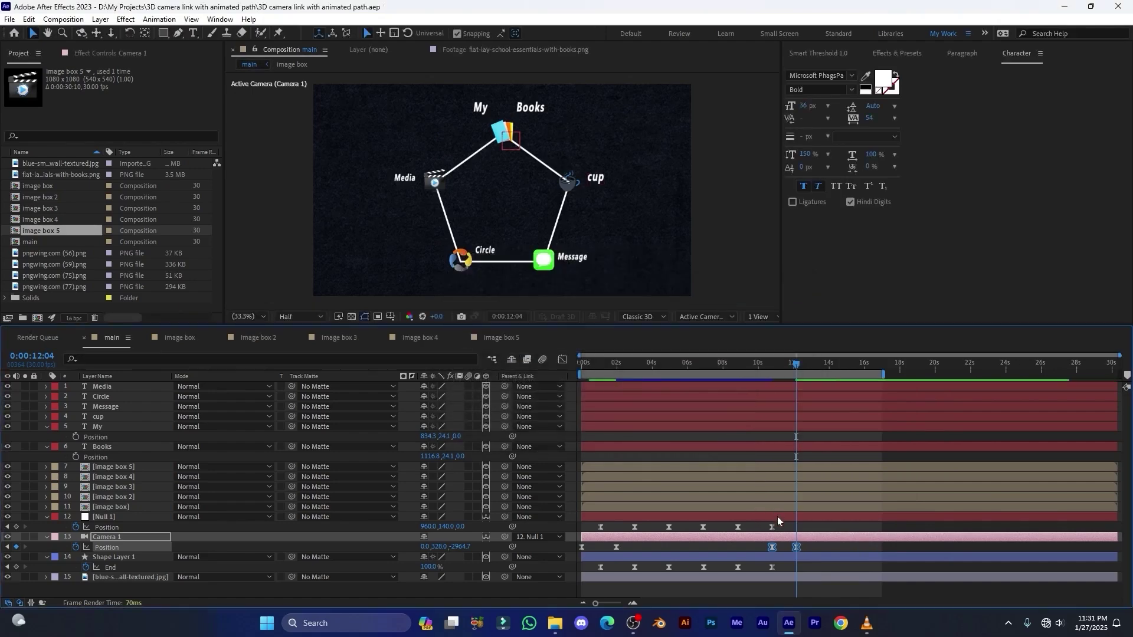
key("Home")
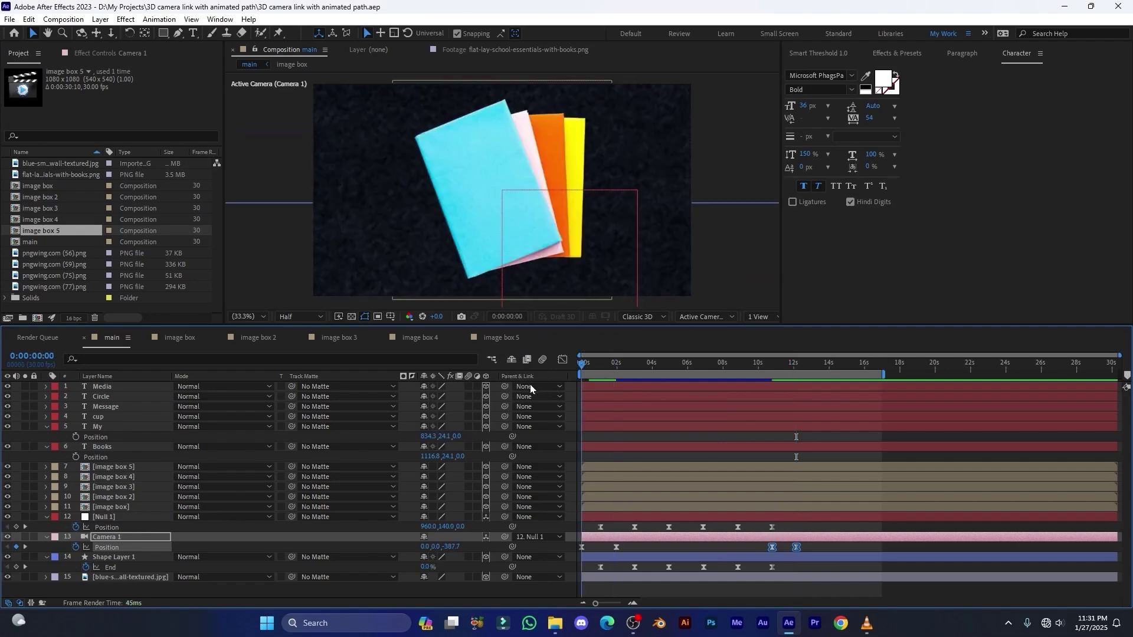